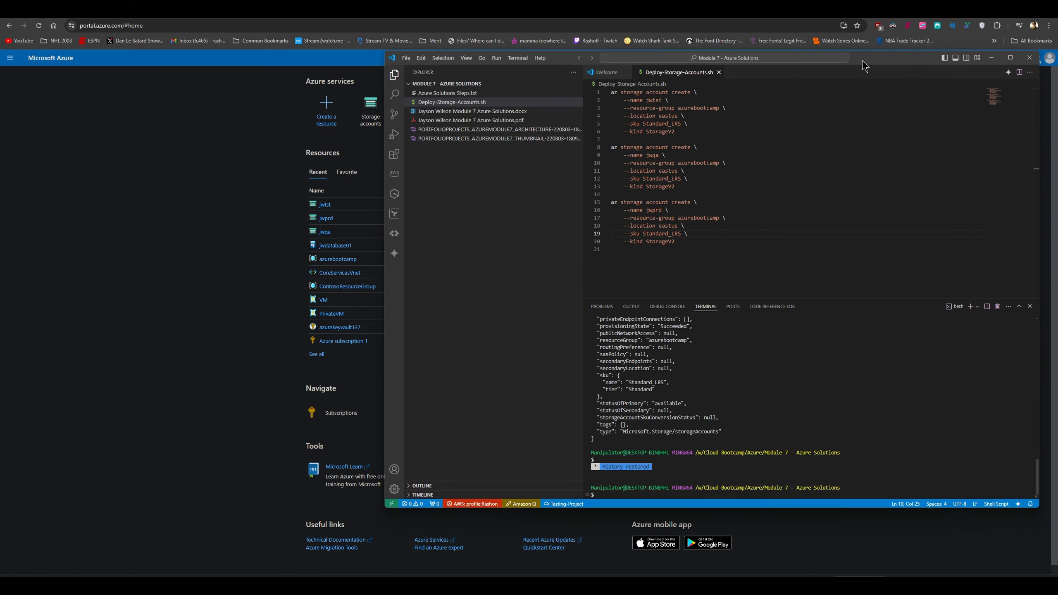
Review the storage script's jwtst, jwqa and jwprd account names and enter ./Deploy-Storage-Accounts.sh in the terminal
{"action": "left_click", "coordinate": [808, 263]}
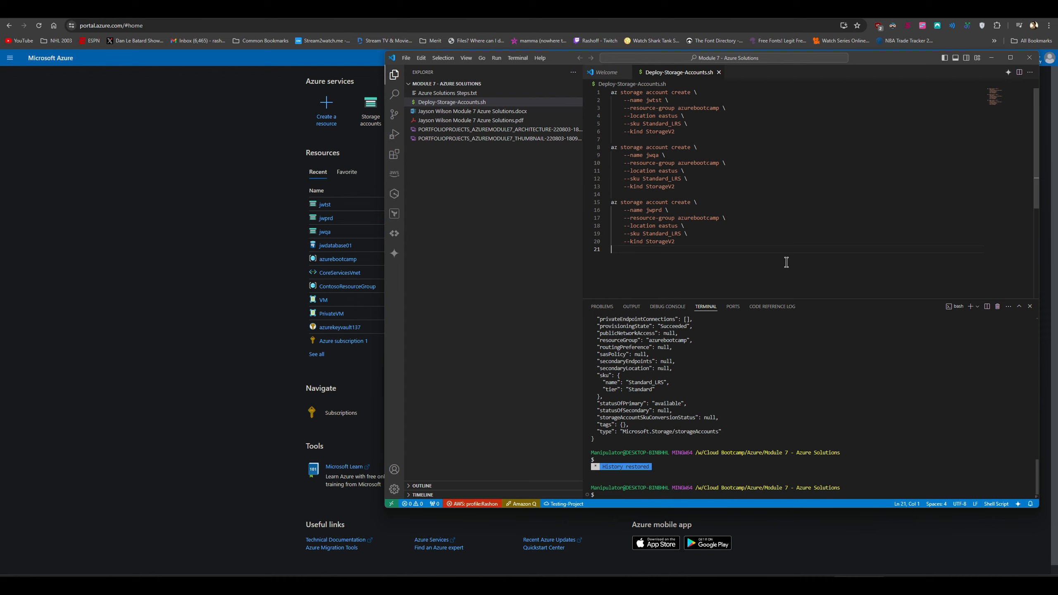
{"action": "left_click", "coordinate": [658, 100]}
{"action": "left_click", "coordinate": [658, 155]}
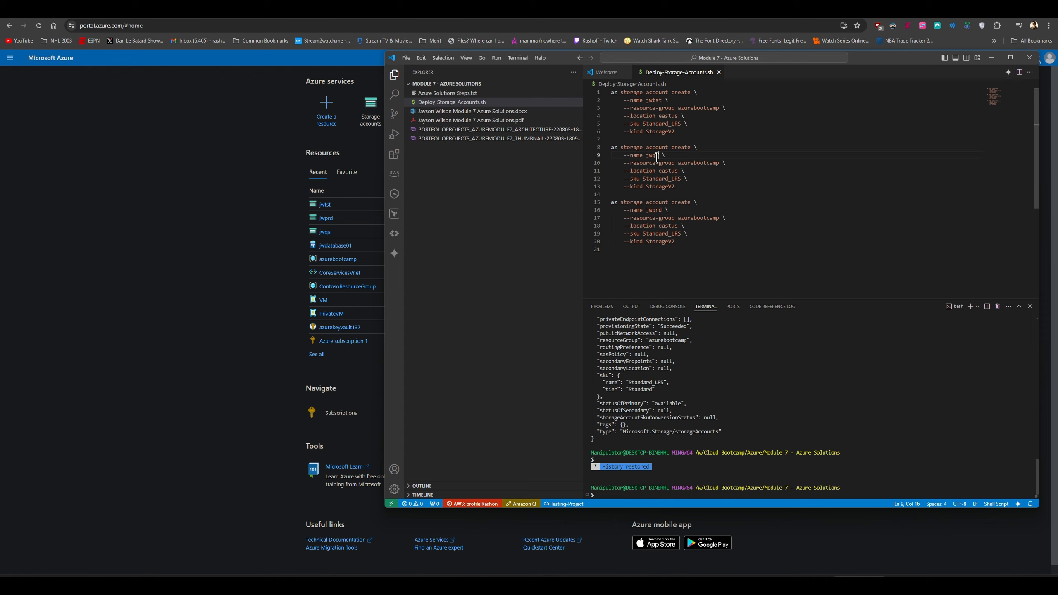
{"action": "left_click", "coordinate": [662, 210]}
{"action": "left_click", "coordinate": [839, 393]}
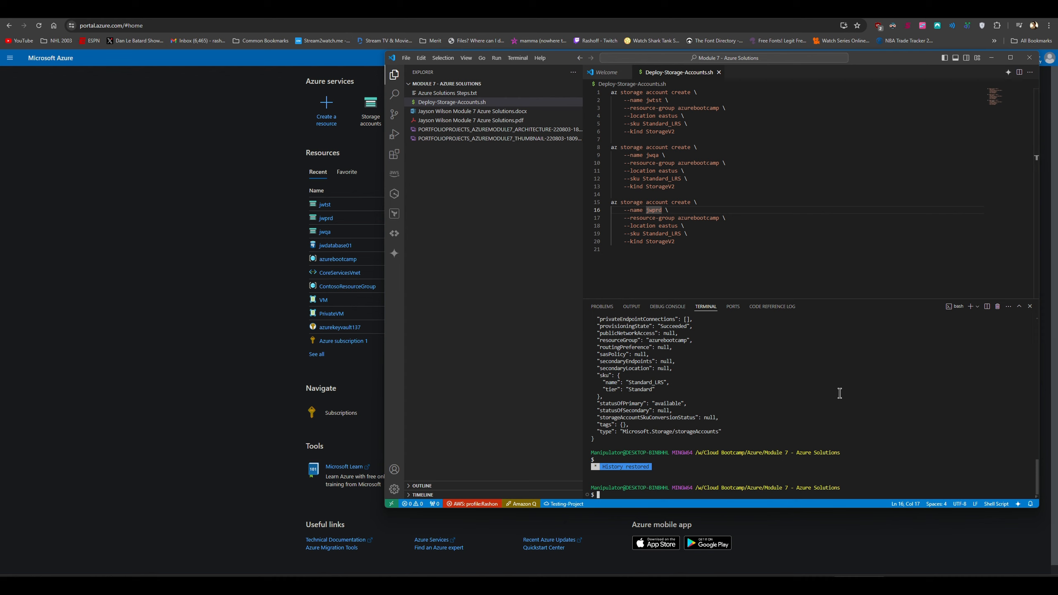
{"action": "type", "text": "./Deploy-Storage-Accounts.sh"}
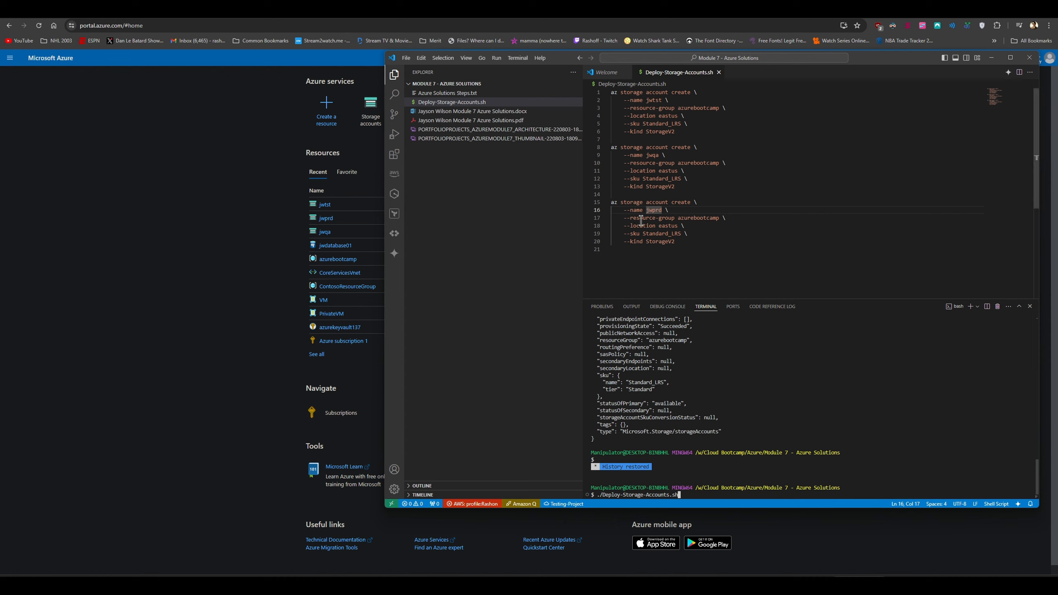
{"action": "key", "text": "BackSpace"}
{"action": "key", "text": "BackSpace"}
{"action": "key", "text": "BackSpace"}
{"action": "key", "text": "BackSpace"}
{"action": "key", "text": "BackSpace"}
{"action": "key", "text": "BackSpace"}
{"action": "key", "text": "BackSpace"}
{"action": "key", "text": "BackSpace"}
{"action": "key", "text": "BackSpace"}
{"action": "key", "text": "BackSpace"}
{"action": "key", "text": "BackSpace"}
{"action": "key", "text": "BackSpace"}
{"action": "key", "text": "BackSpace"}
{"action": "key", "text": "BackSpace"}
{"action": "key", "text": "BackSpace"}
{"action": "key", "text": "BackSpace"}
{"action": "key", "text": "BackSpace"}
{"action": "key", "text": "BackSpace"}
{"action": "key", "text": "BackSpace"}
{"action": "key", "text": "BackSpace"}
{"action": "key", "text": "BackSpace"}
{"action": "key", "text": "BackSpace"}
{"action": "key", "text": "BackSpace"}
{"action": "key", "text": "BackSpace"}
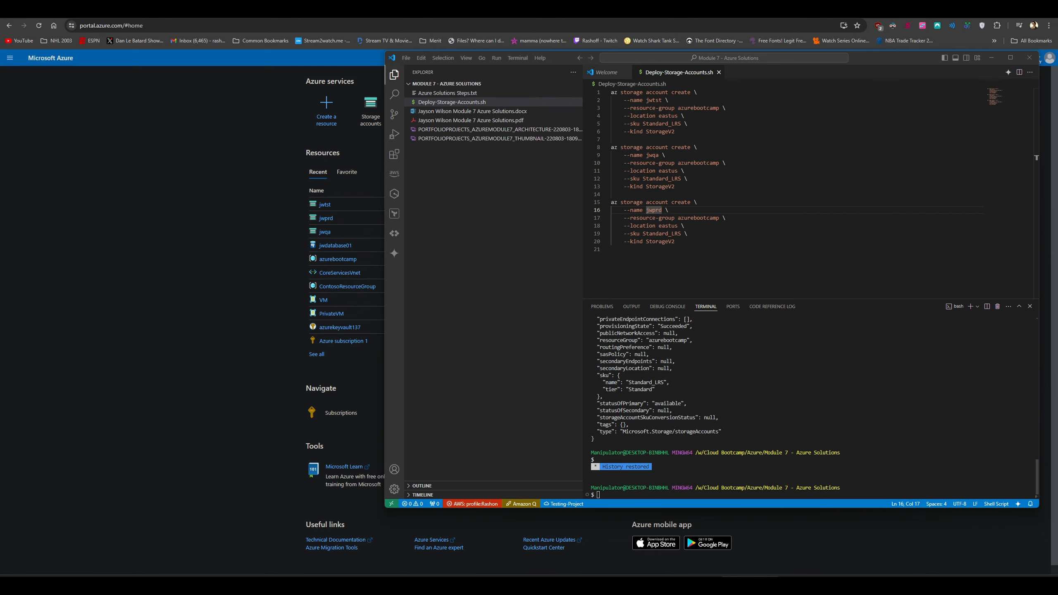
In Azure Portal Storage accounts, confirm jwtst's static website is enabled
{"action": "left_click", "coordinate": [241, 271]}
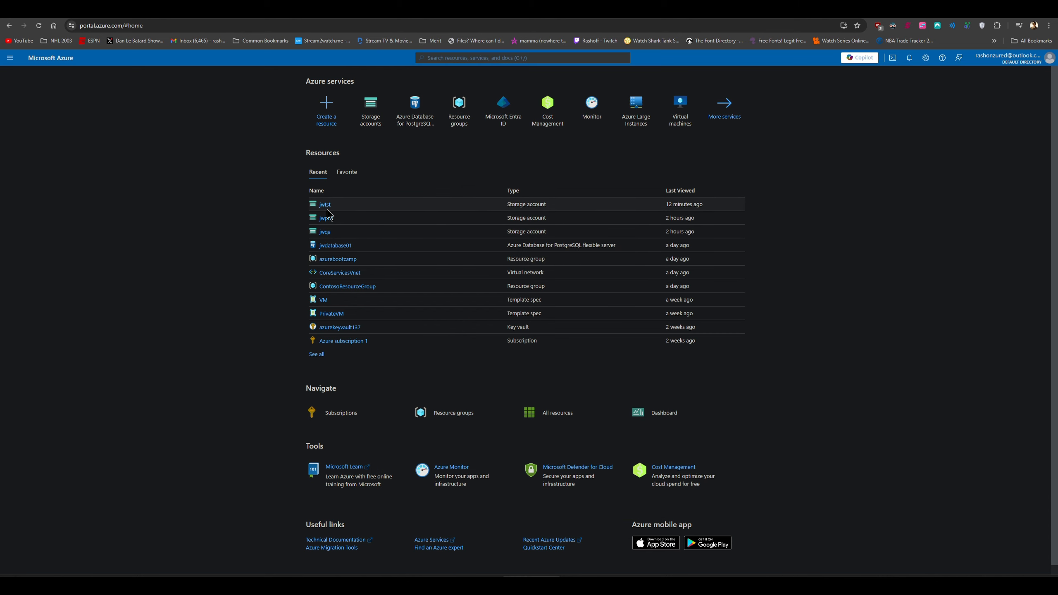
{"action": "left_click", "coordinate": [378, 128]}
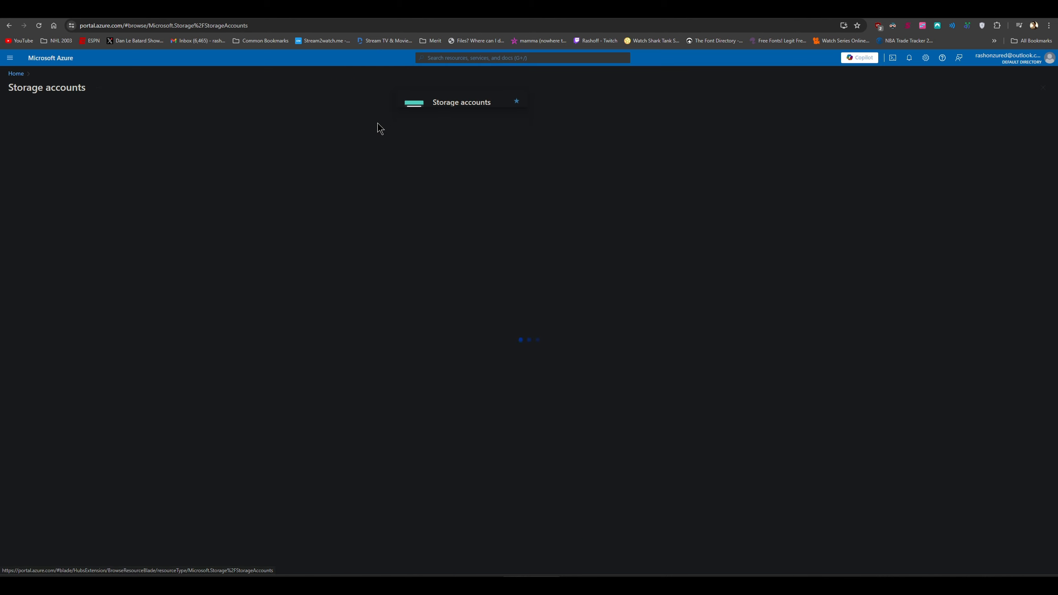
{"action": "left_click", "coordinate": [35, 206]}
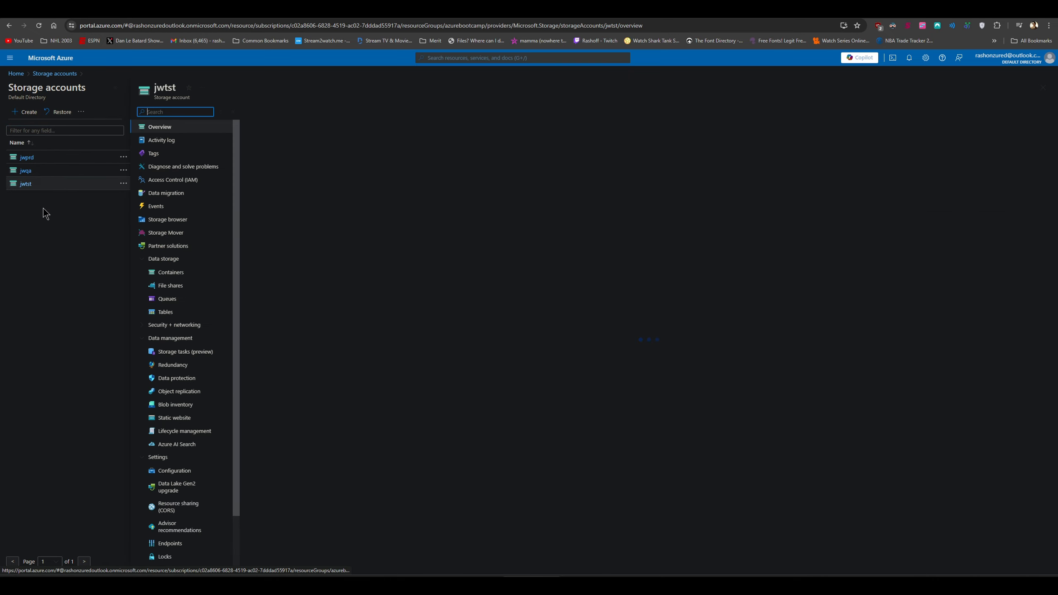
{"action": "left_click", "coordinate": [189, 417]}
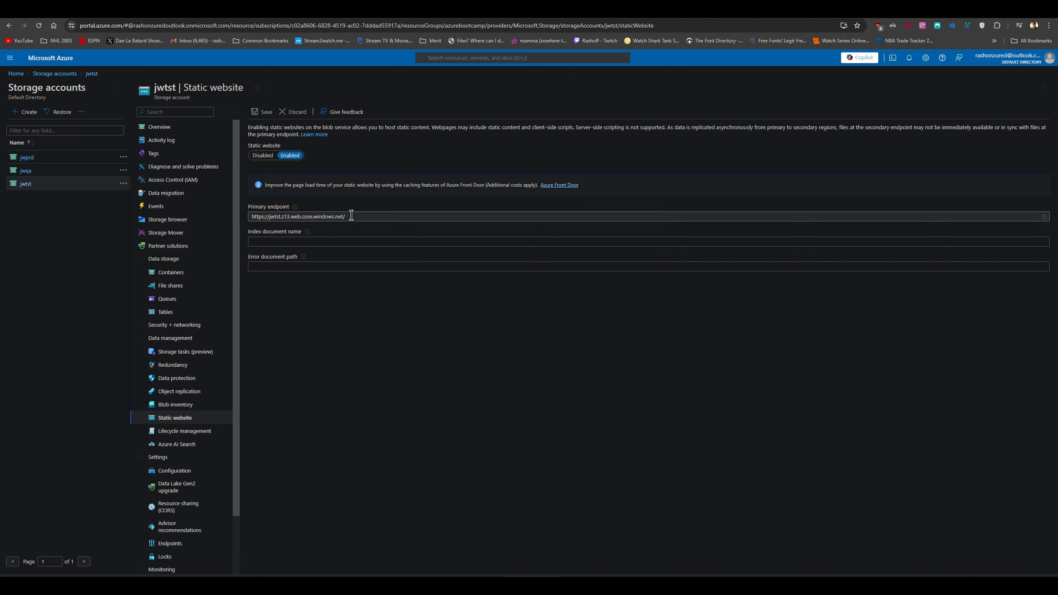
Confirm static website hosting is enabled for jwqa and jwprd
{"action": "left_click", "coordinate": [25, 171]}
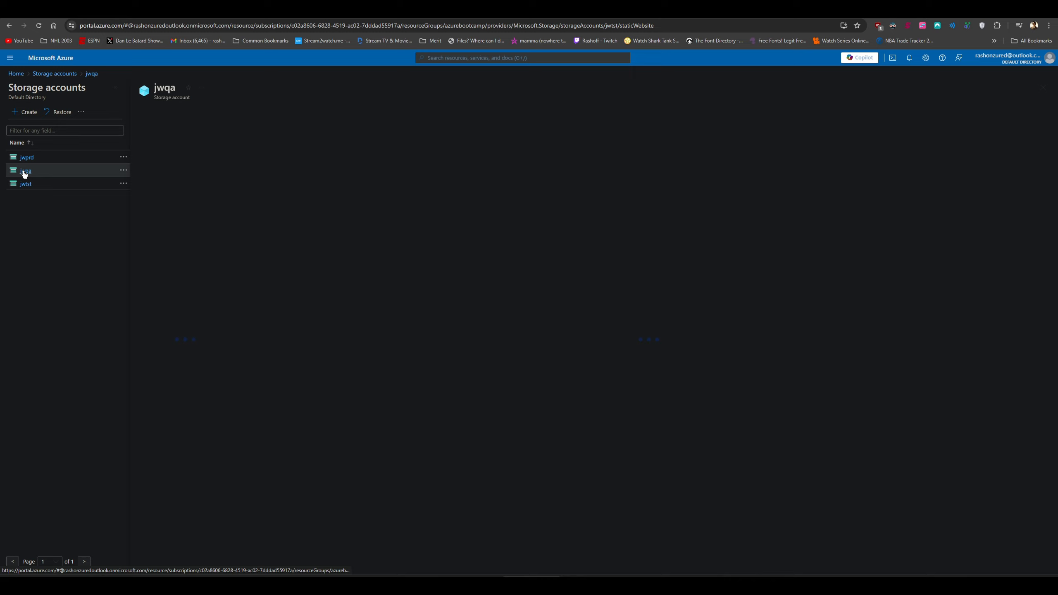
{"action": "left_click", "coordinate": [184, 406]}
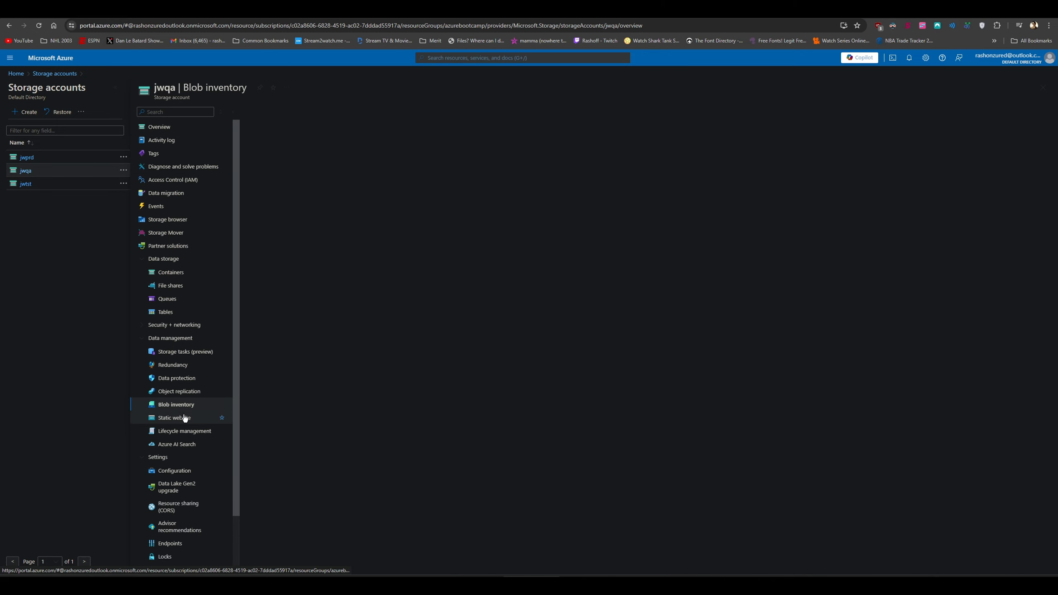
{"action": "left_click", "coordinate": [185, 418]}
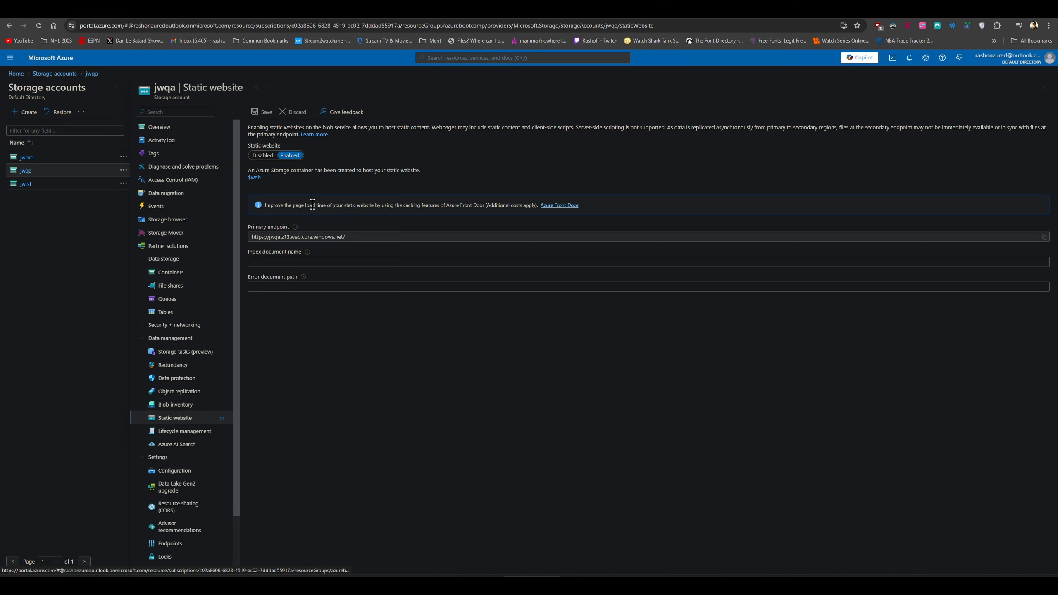
{"action": "left_click", "coordinate": [26, 157]}
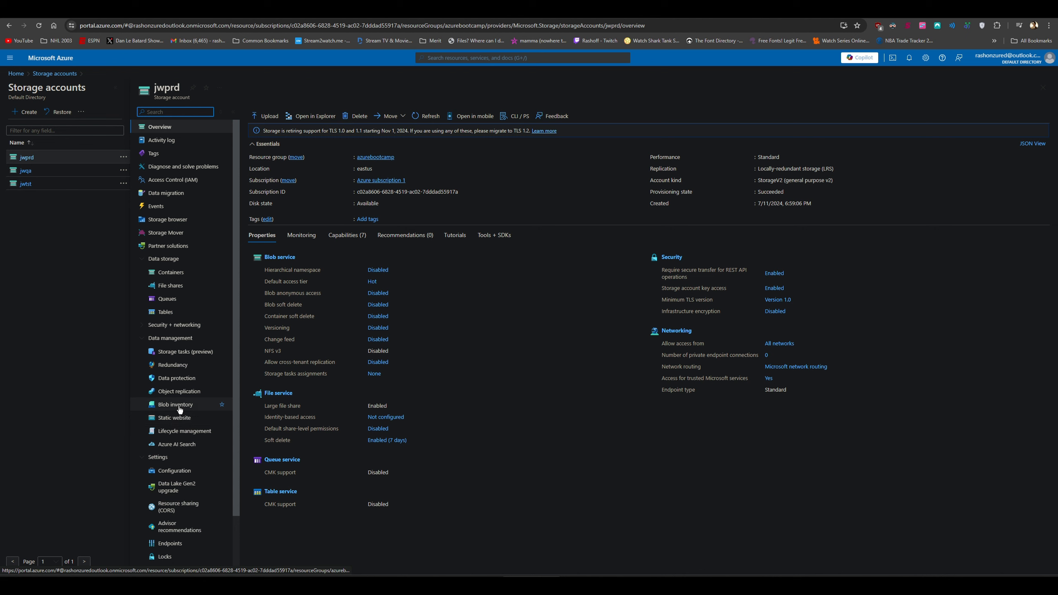
{"action": "left_click", "coordinate": [177, 418]}
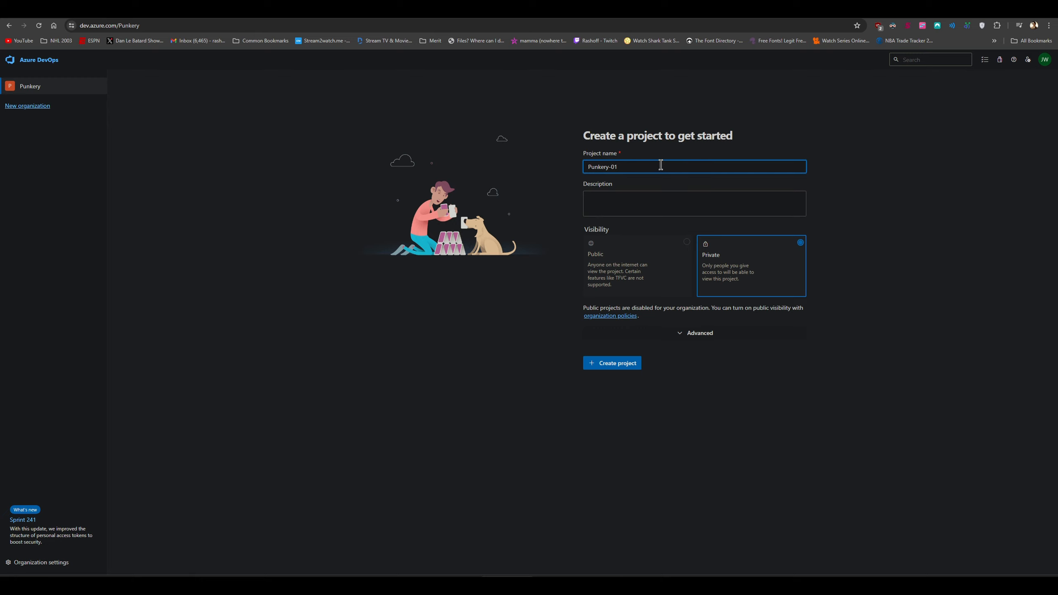
Create the private Punkery-01 project and return to the Punkery organization's projects list
{"action": "left_click", "coordinate": [625, 366]}
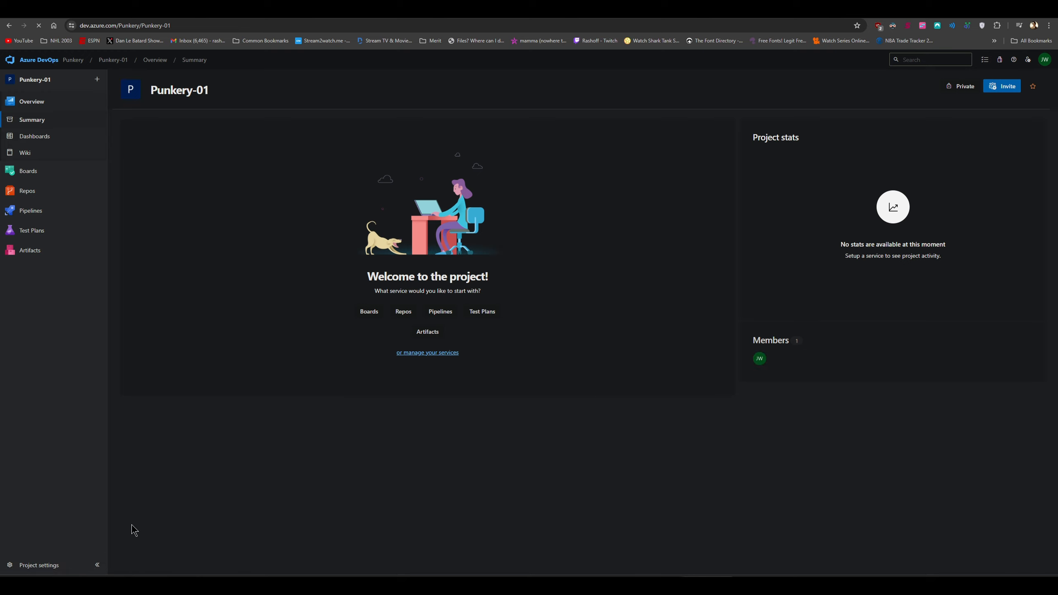
{"action": "left_click", "coordinate": [35, 61]}
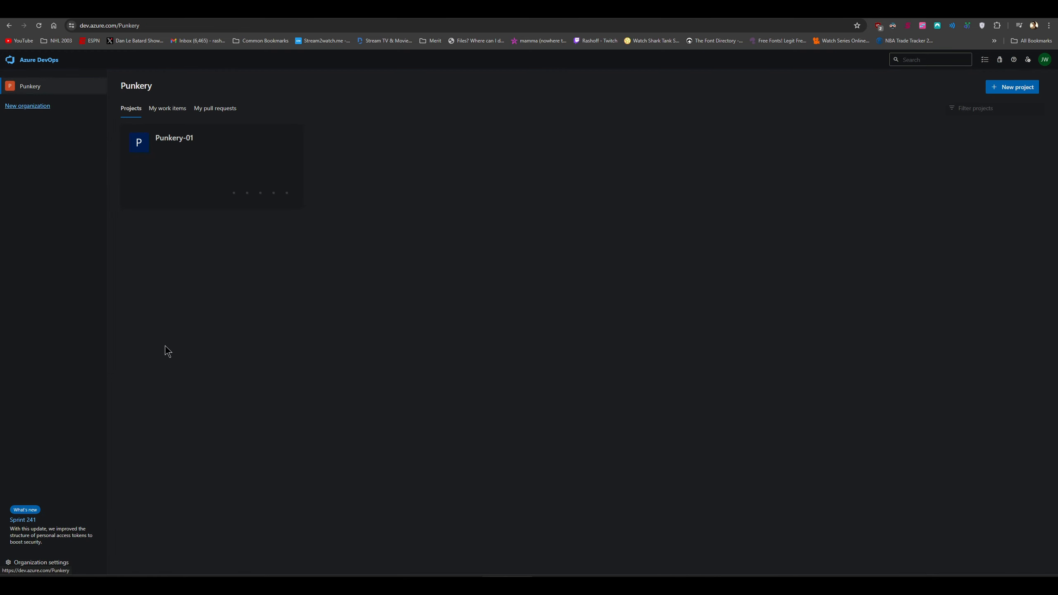
{"action": "left_click", "coordinate": [46, 563]}
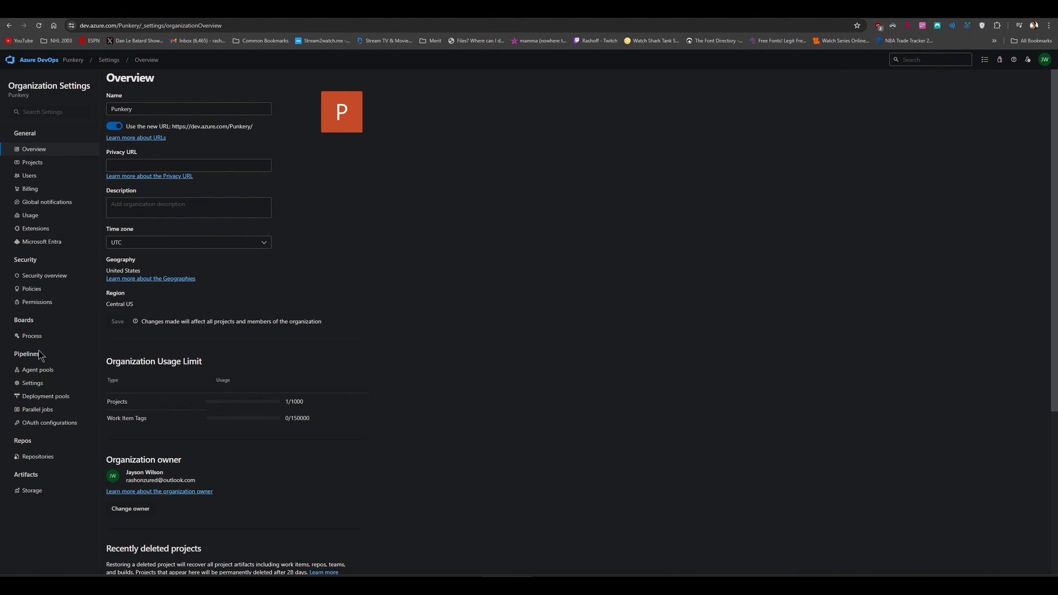
{"action": "left_click", "coordinate": [34, 384]}
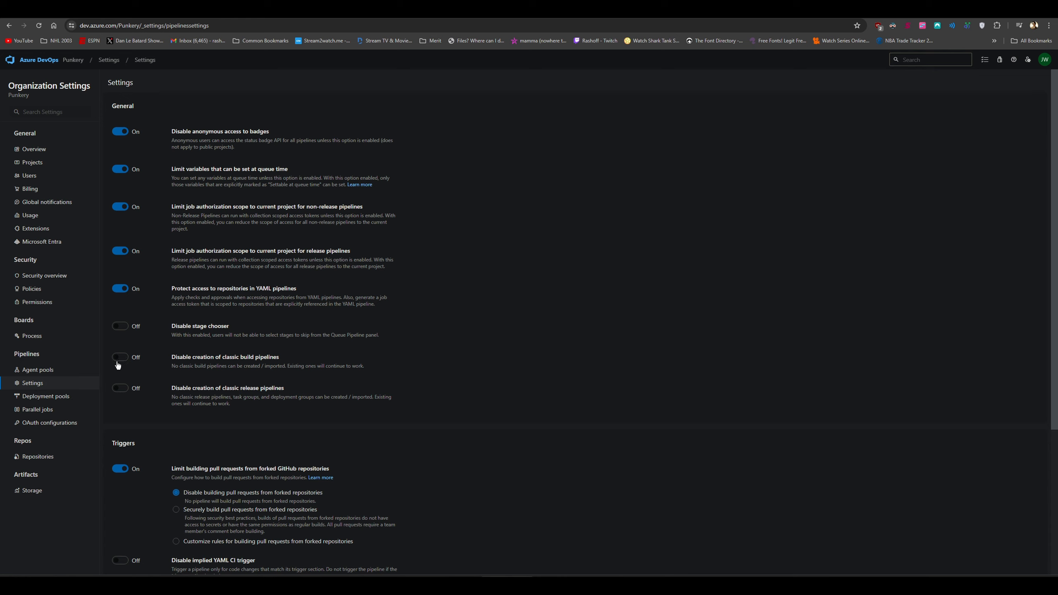
Open the Punkery-01 project and launch Git Bash in the Module 7 - Azure Solutions folder
{"action": "left_click", "coordinate": [42, 60]}
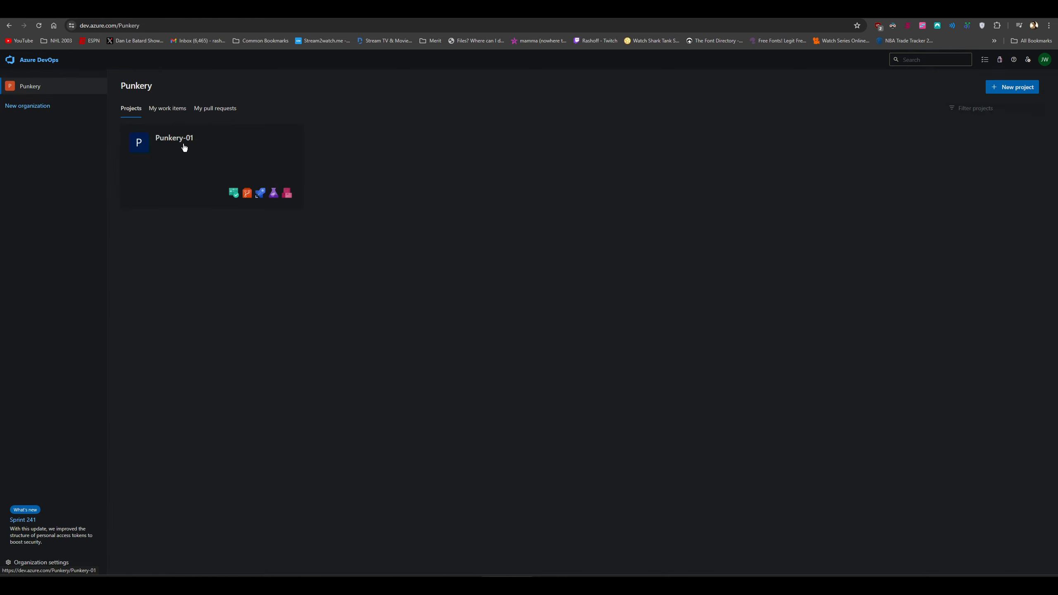
{"action": "left_click", "coordinate": [183, 147]}
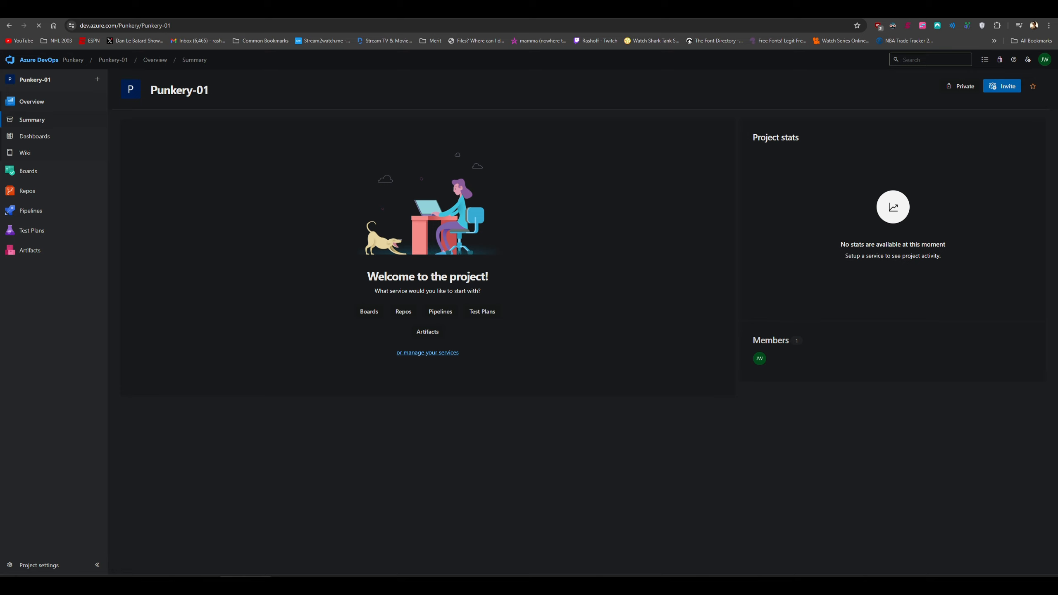
{"action": "left_click_drag", "start_coordinate": [1057, 206], "coordinate": [745, 154]}
{"action": "right_click", "coordinate": [690, 343]}
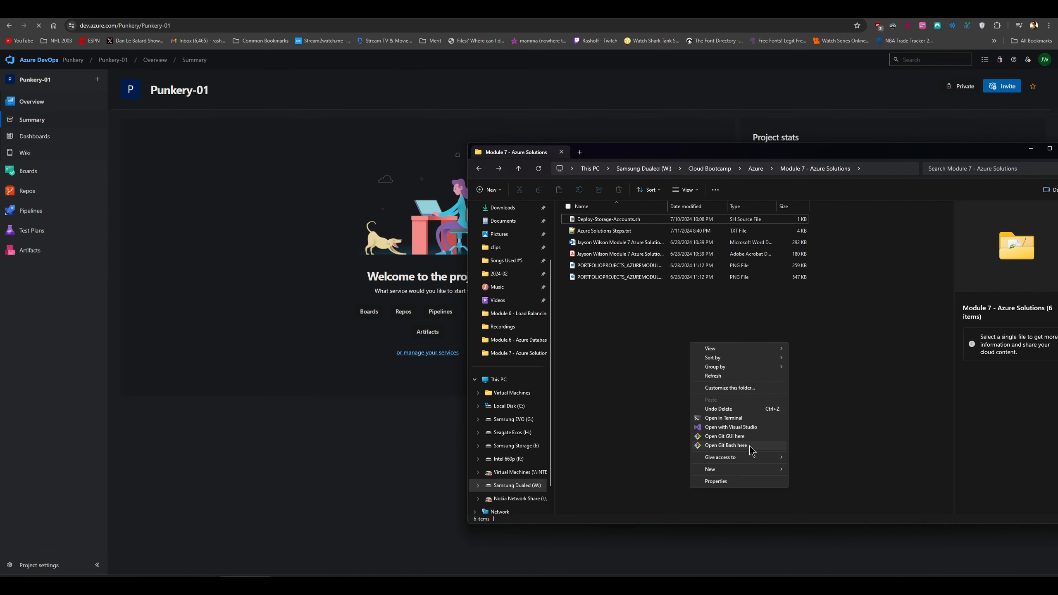
{"action": "left_click", "coordinate": [749, 446]}
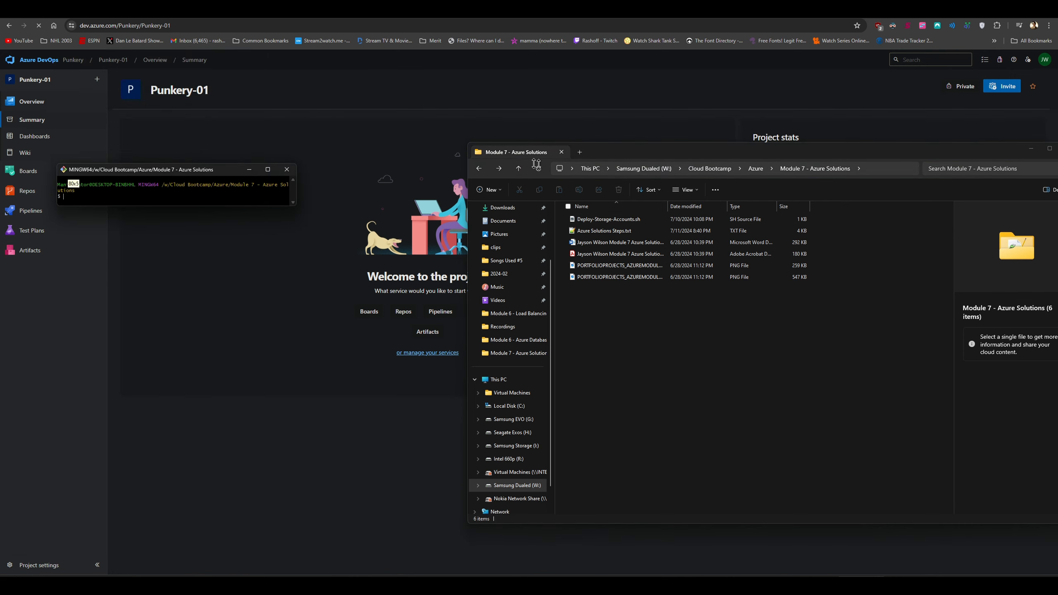
{"action": "left_click_drag", "start_coordinate": [535, 163], "coordinate": [584, 186]}
{"action": "left_click", "coordinate": [1031, 148]}
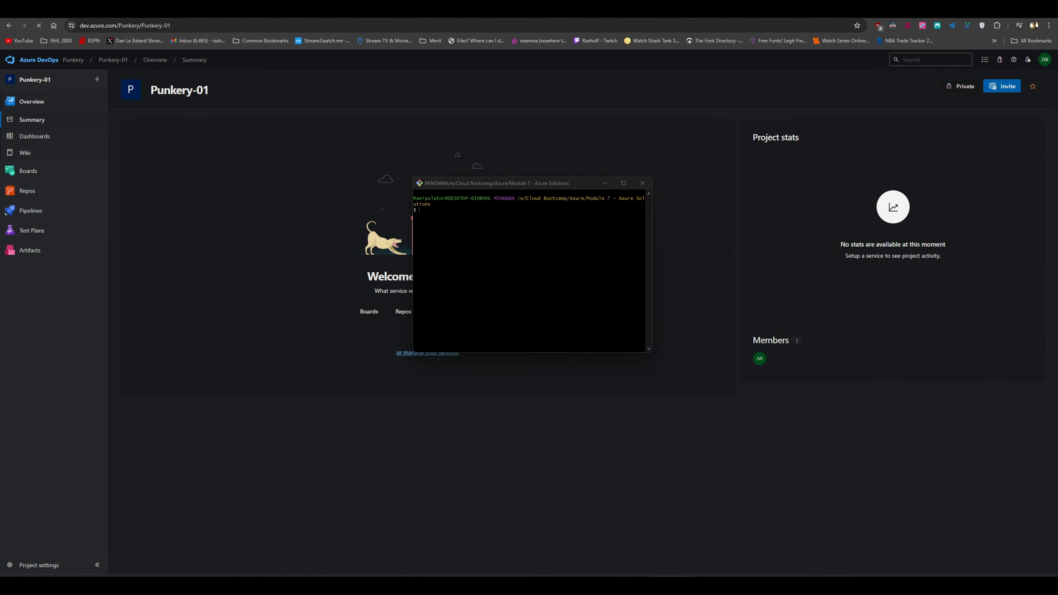
Download the project zip in Git Bash and list the folder with ls -ltr
{"action": "left_click", "coordinate": [569, 282]}
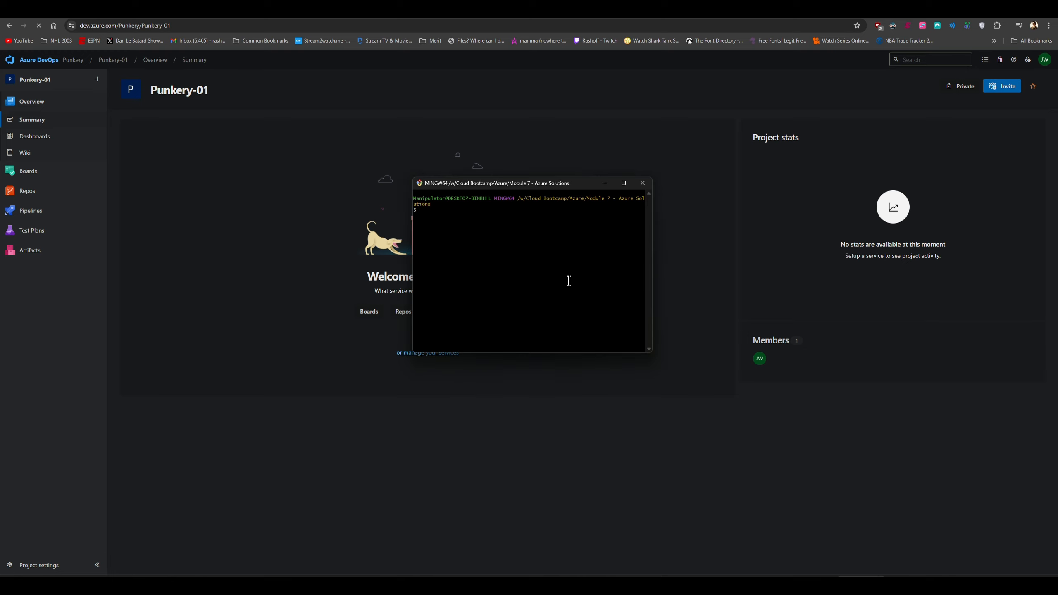
{"action": "right_click", "coordinate": [512, 257]}
{"action": "left_click", "coordinate": [533, 285]}
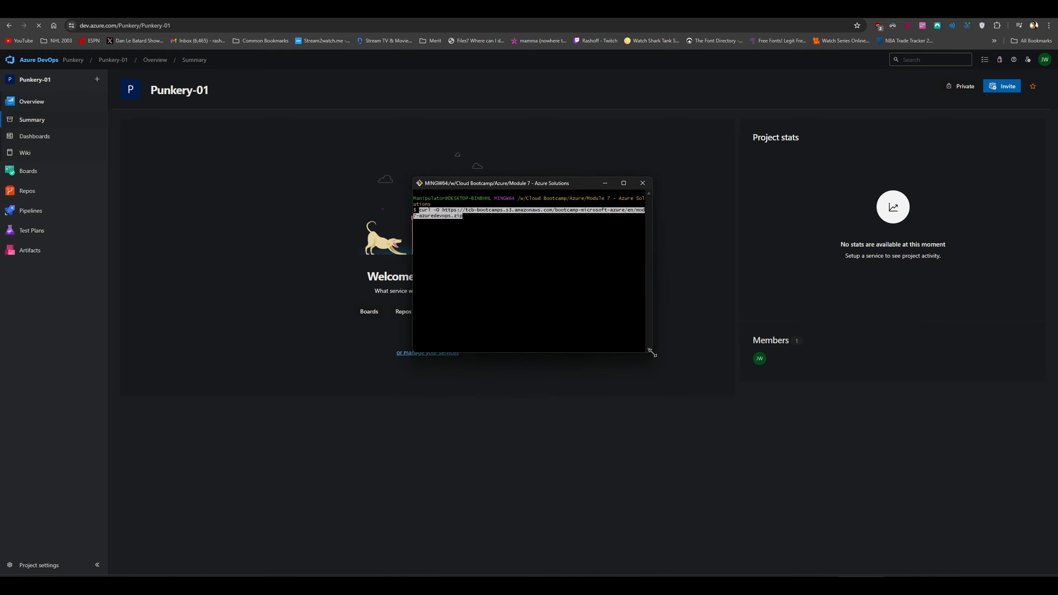
{"action": "left_click_drag", "start_coordinate": [649, 351], "coordinate": [713, 368]}
{"action": "key", "text": "Return"}
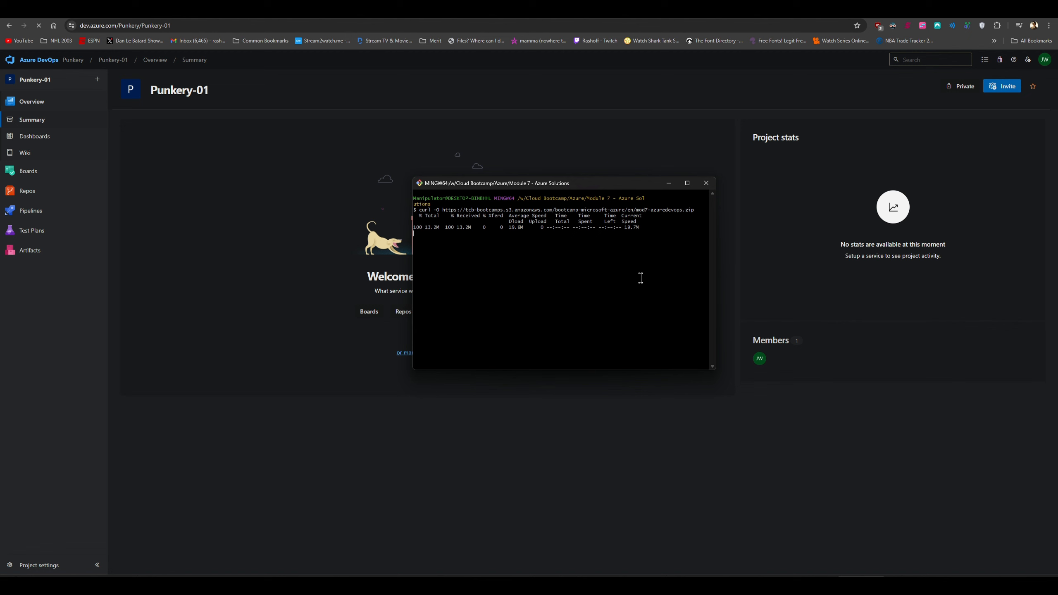
{"action": "type", "text": "ls"}
{"action": "key", "text": "Return"}
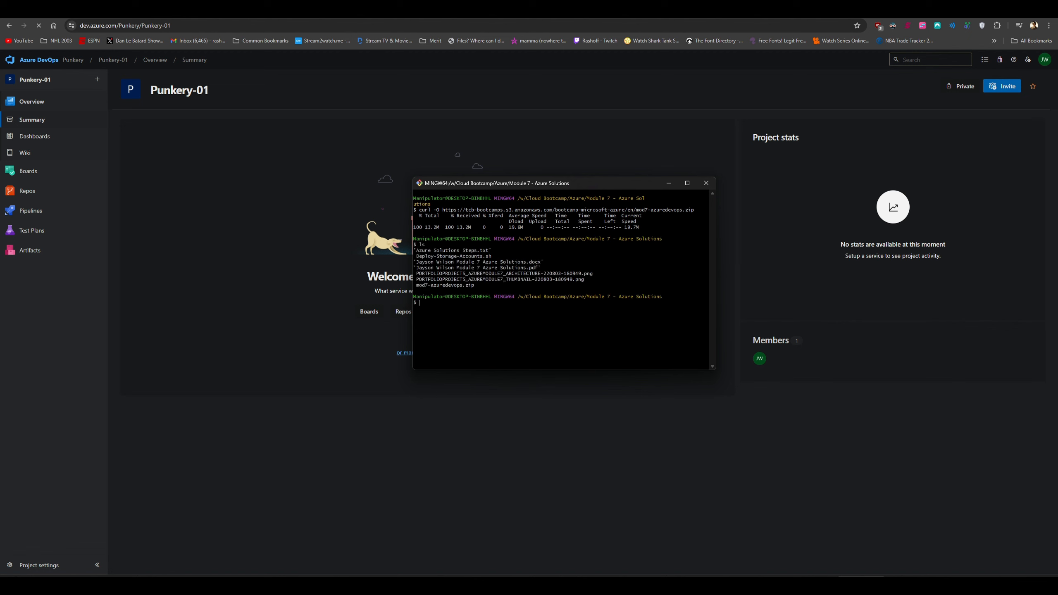
{"action": "type", "text": "ls -ltr"}
{"action": "key", "text": "Return"}
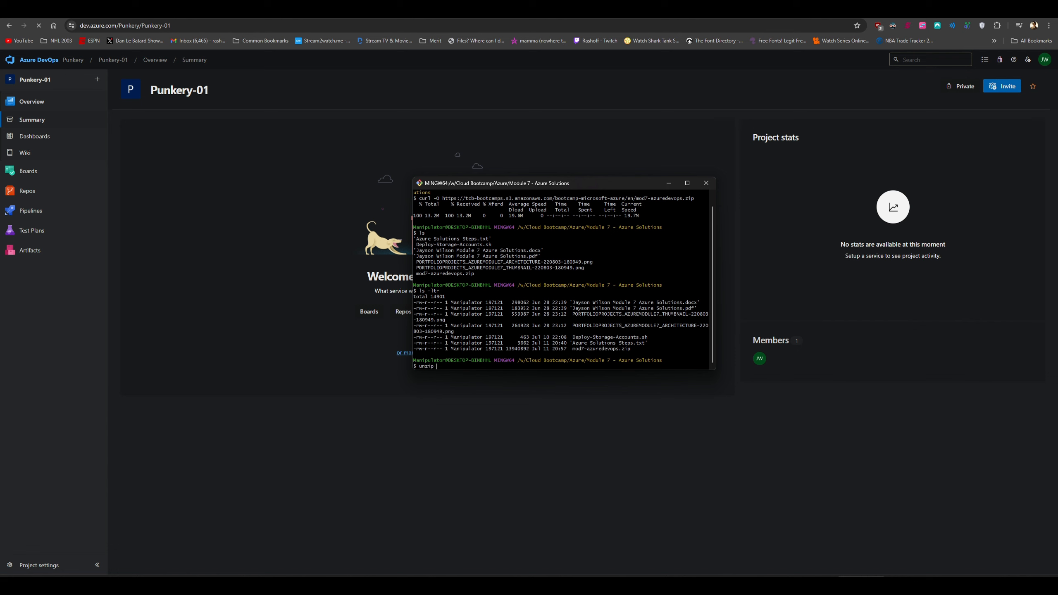
Unzip mod7-azuredevops.zip and list the folder contents
{"action": "type", "text": "unzip mo"}
{"action": "key", "text": "Tab"}
{"action": "key", "text": "Return"}
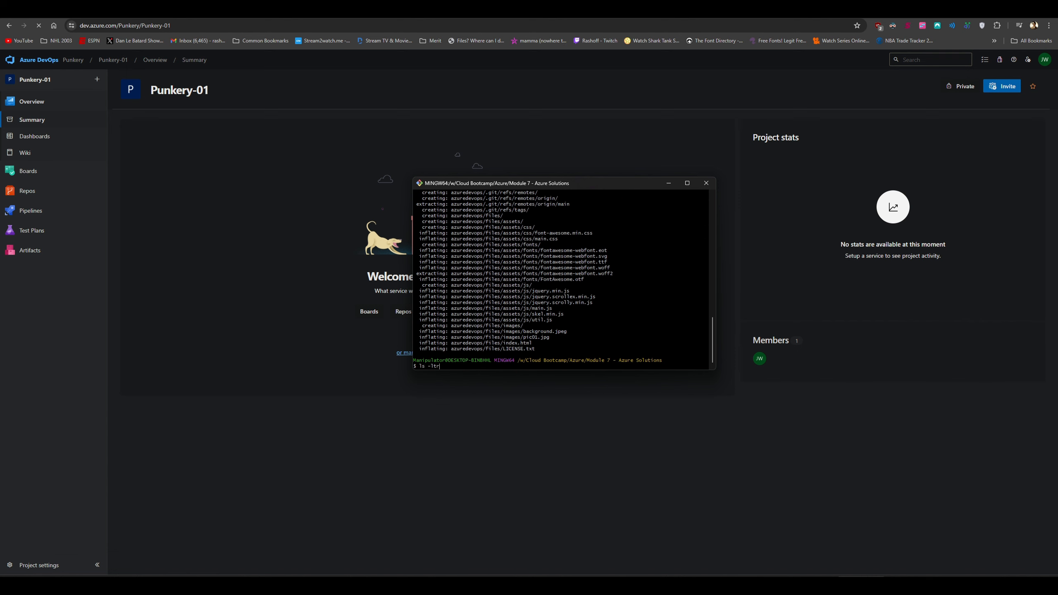
{"action": "type", "text": "ls -ltr"}
{"action": "key", "text": "Return"}
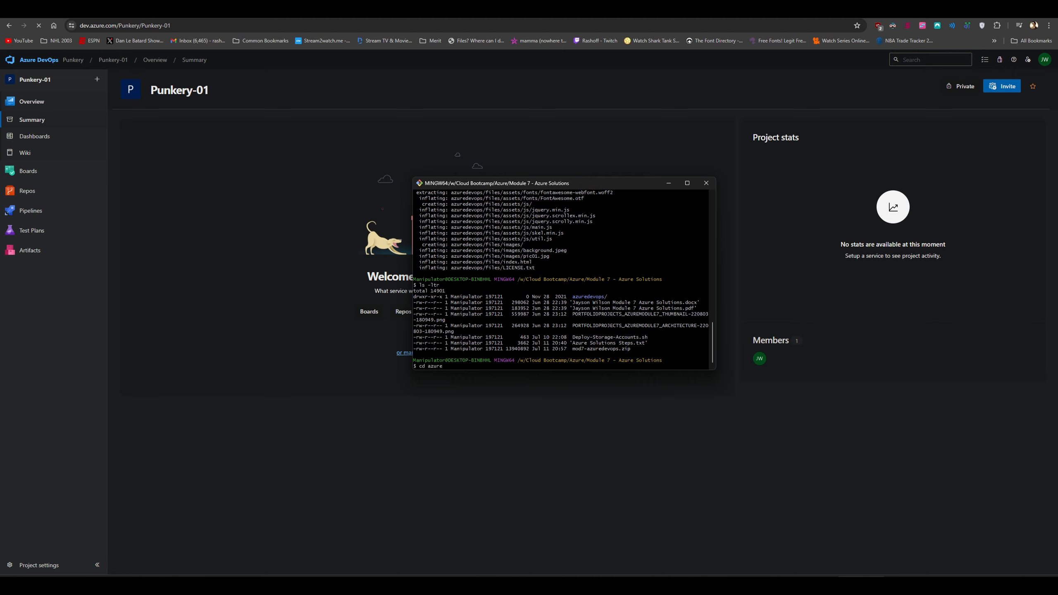
Change into azuredevops and list it with ls -ltr, showing only a files folder
{"action": "type", "text": "cd azurede"}
{"action": "key", "text": "Tab"}
{"action": "key", "text": "Return"}
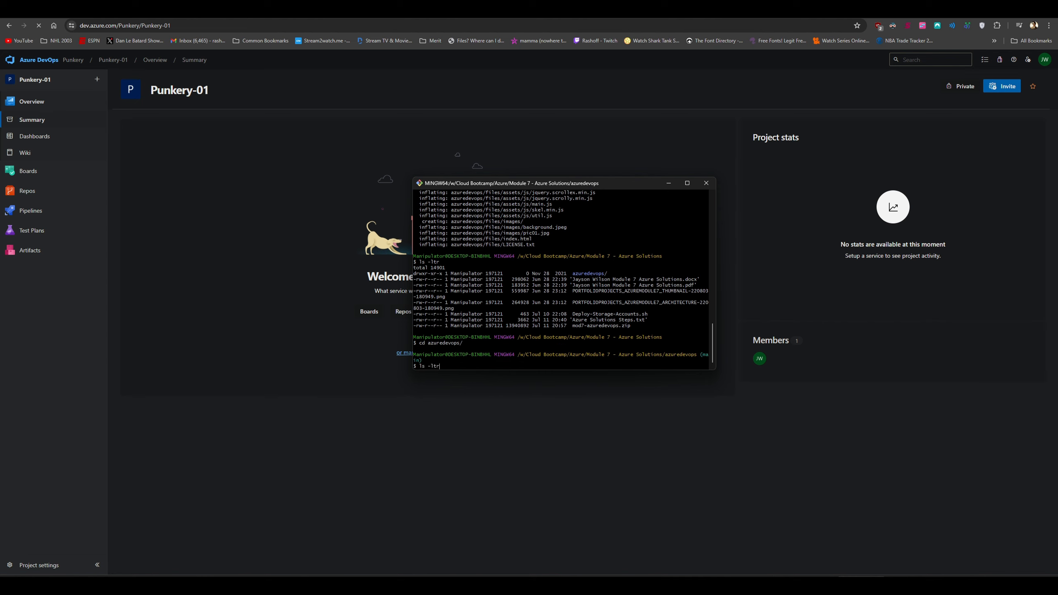
{"action": "type", "text": "ls -ltr"}
{"action": "key", "text": "Return"}
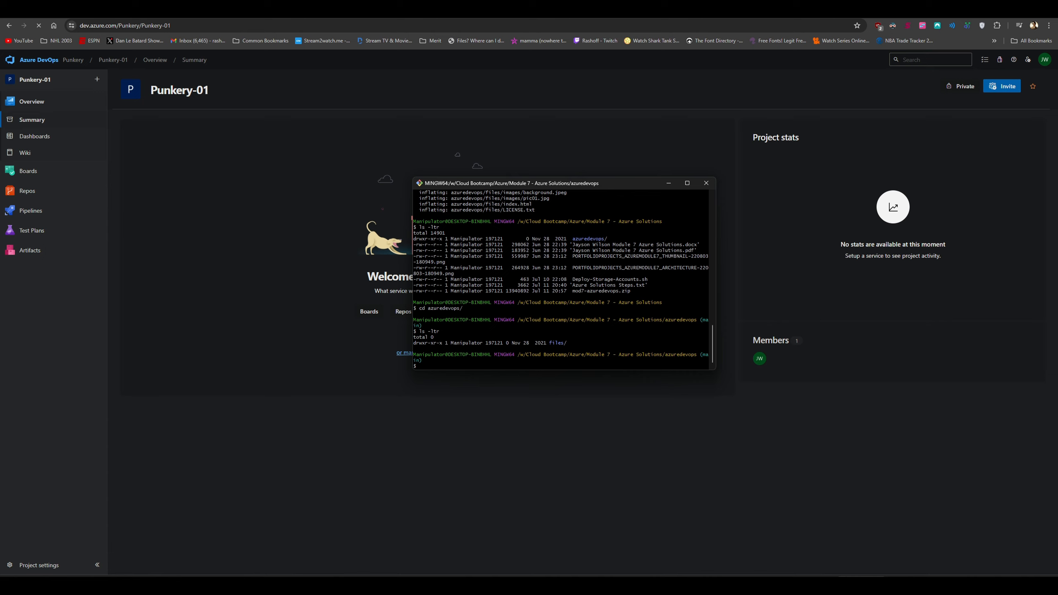
{"action": "left_click", "coordinate": [632, 346]}
{"action": "key", "text": "Return"}
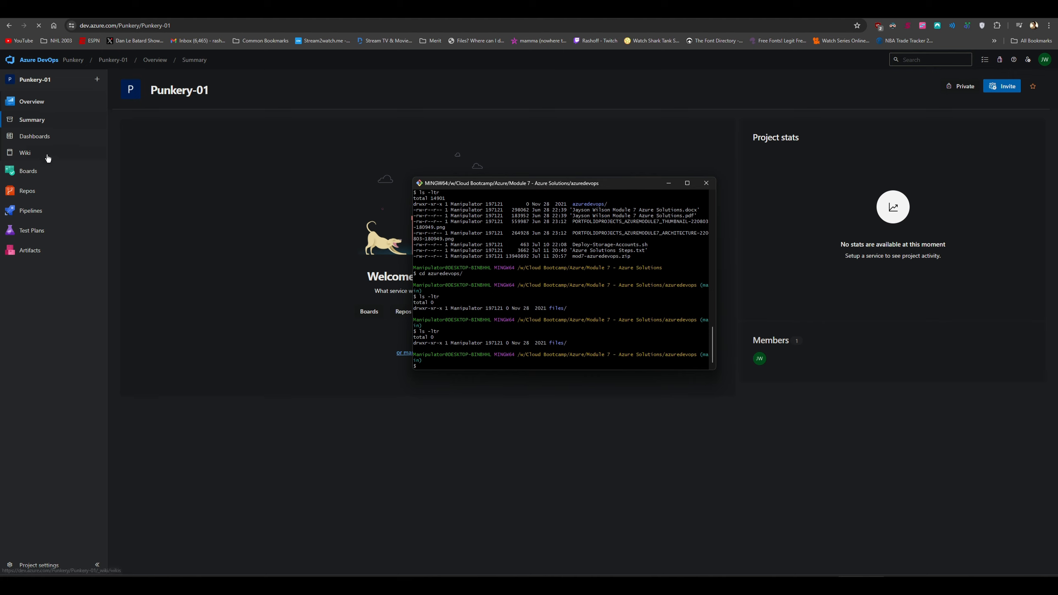
On Punkery-01's Files page, generate Git credentials and copy the password and git remote add origin command
{"action": "left_click", "coordinate": [47, 194]}
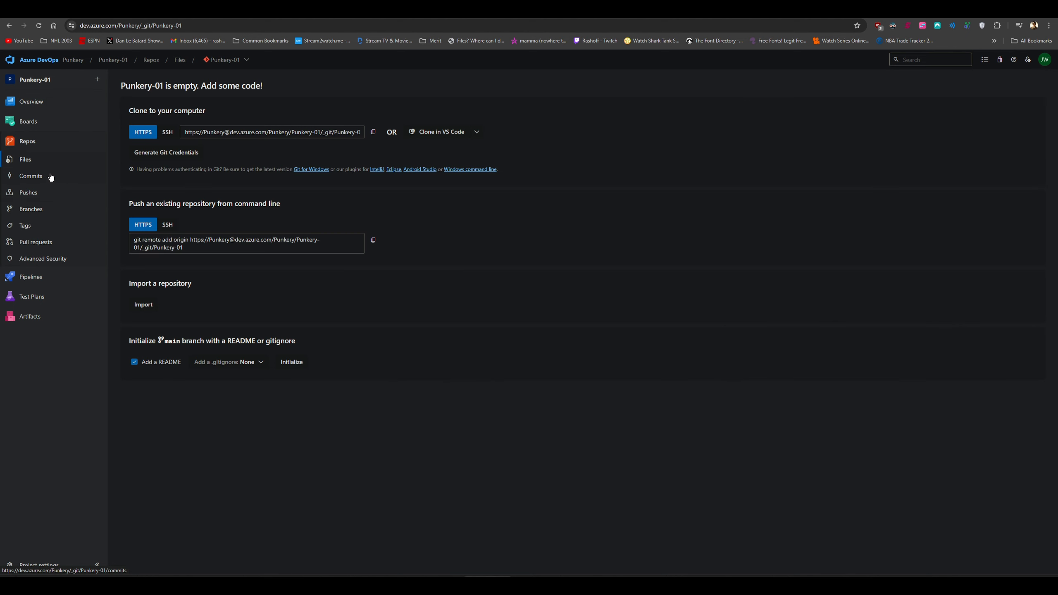
{"action": "left_click", "coordinate": [167, 154]}
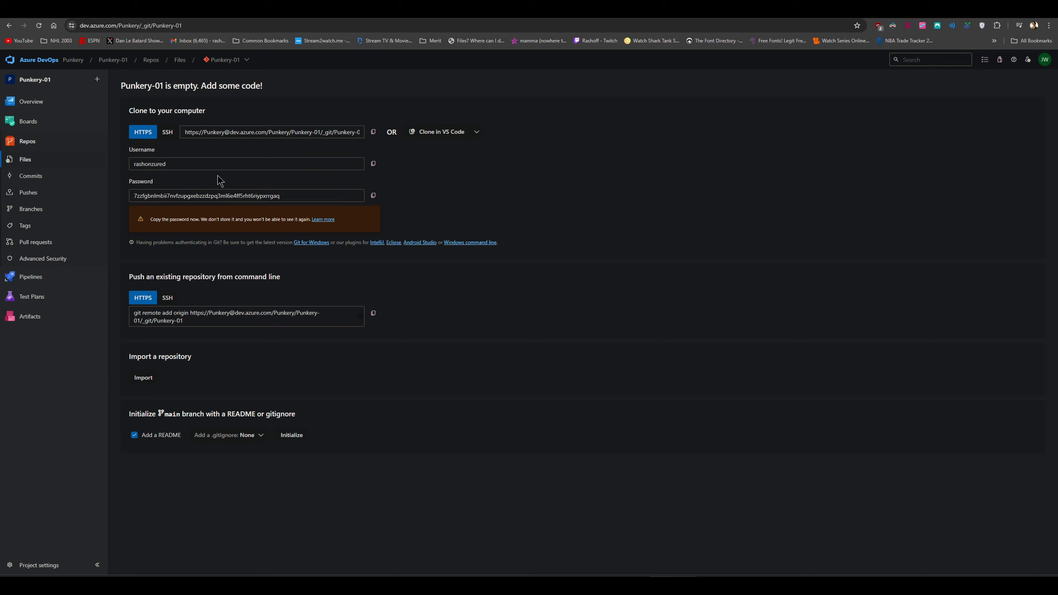
{"action": "left_click", "coordinate": [373, 195]}
{"action": "left_click", "coordinate": [623, 583]}
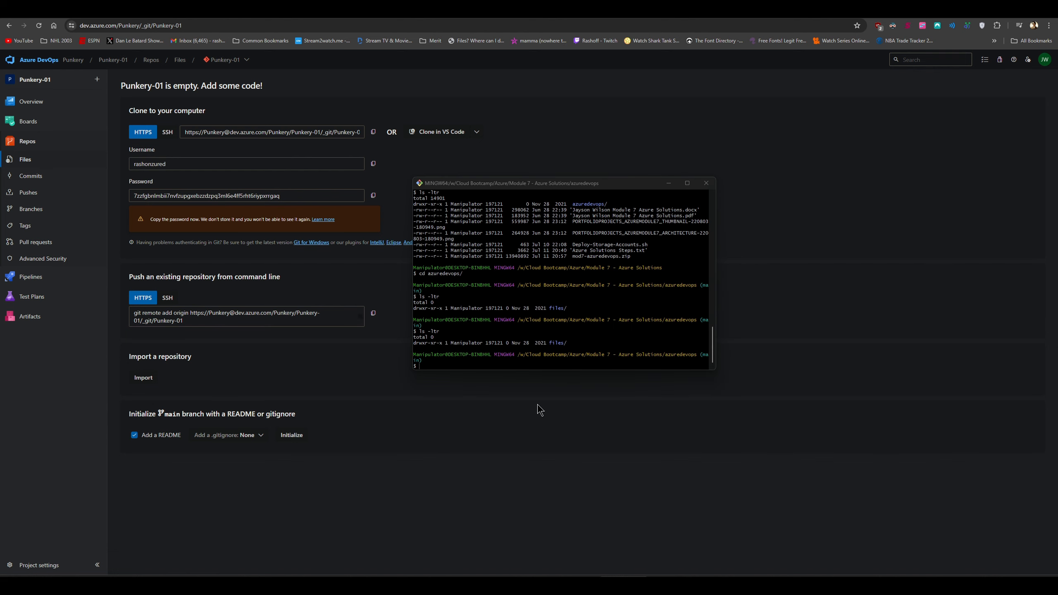
{"action": "left_click", "coordinate": [373, 314]}
{"action": "mouse_move", "coordinate": [719, 584]}
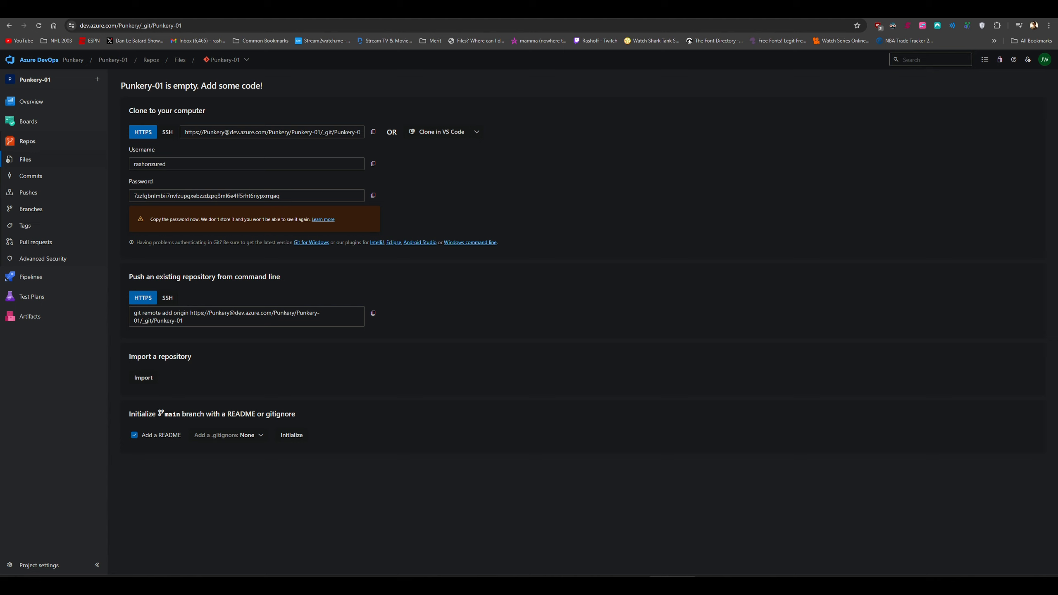
{"action": "key", "text": "alt+Tab"}
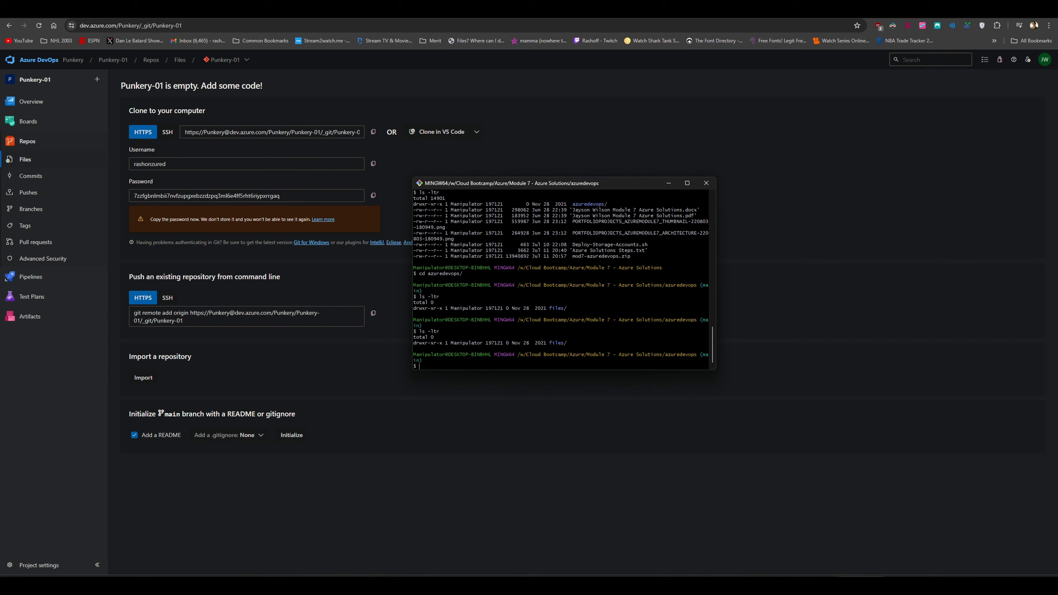
List the git remotes and remove the old tcb-website origin
{"action": "key", "text": "alt+Tab"}
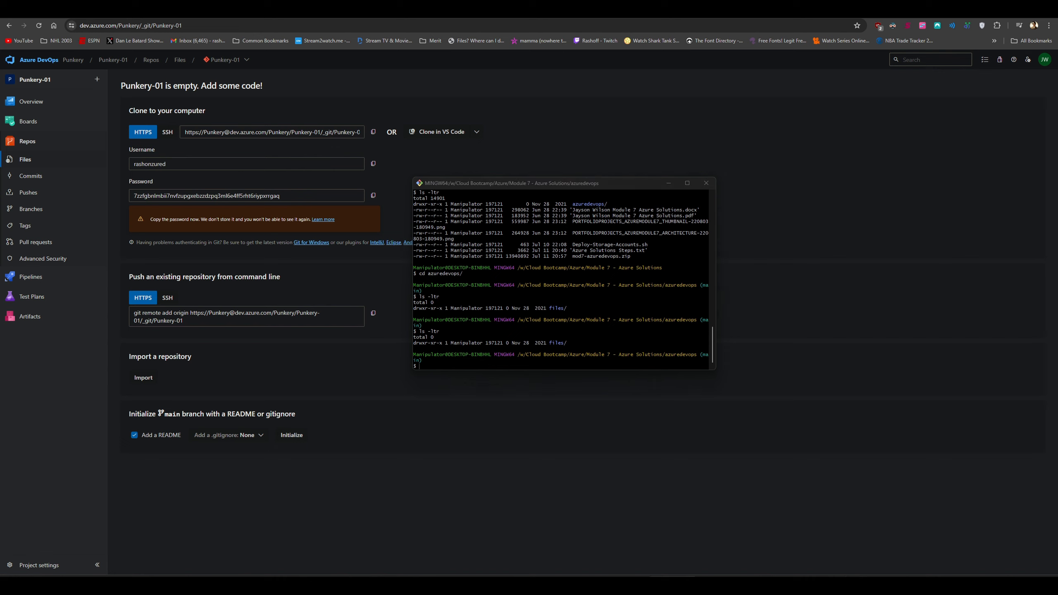
{"action": "right_click", "coordinate": [573, 368]}
{"action": "left_click", "coordinate": [539, 367]}
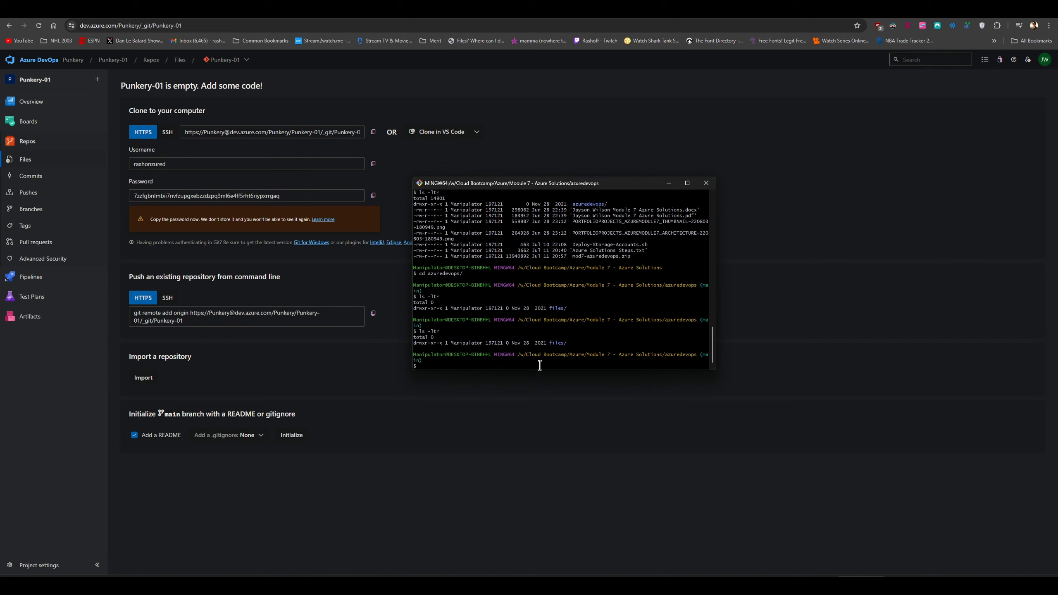
{"action": "type", "text": "git remote -v"}
{"action": "key", "text": "Return"}
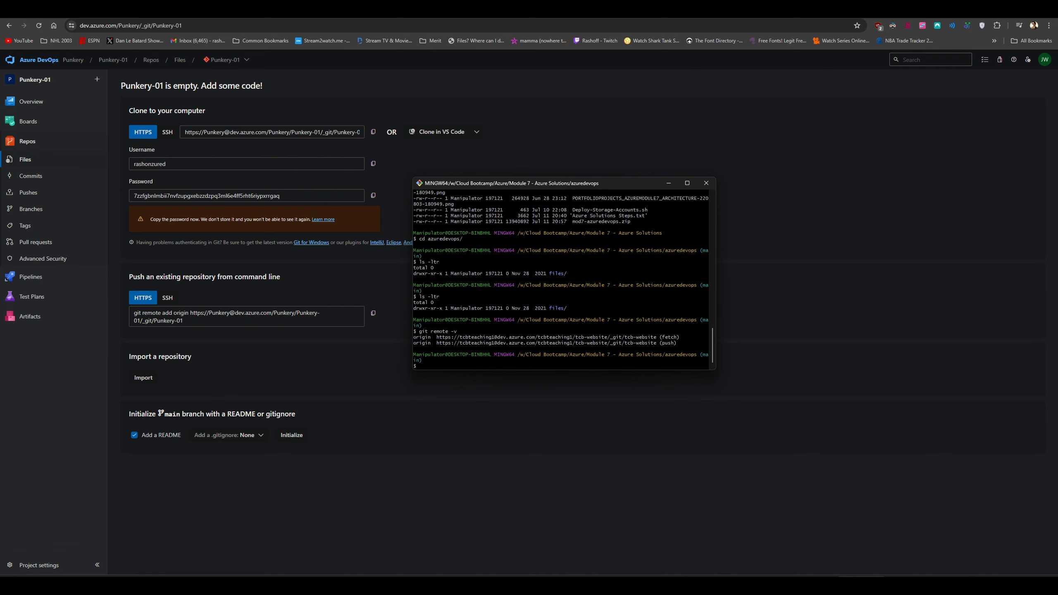
{"action": "type", "text": "git remote remove origin"}
{"action": "key", "text": "Return"}
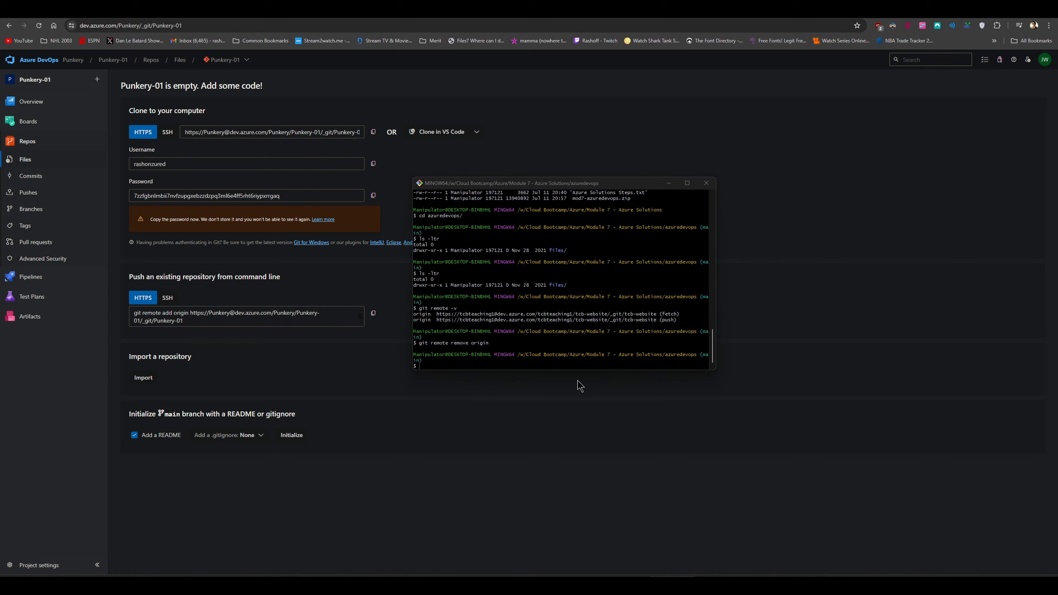
Add the Punkery-01 Azure DevOps repository URL as origin, then type git push -u origin -all
{"action": "left_click", "coordinate": [599, 350]}
{"action": "type", "text": "git remote"}
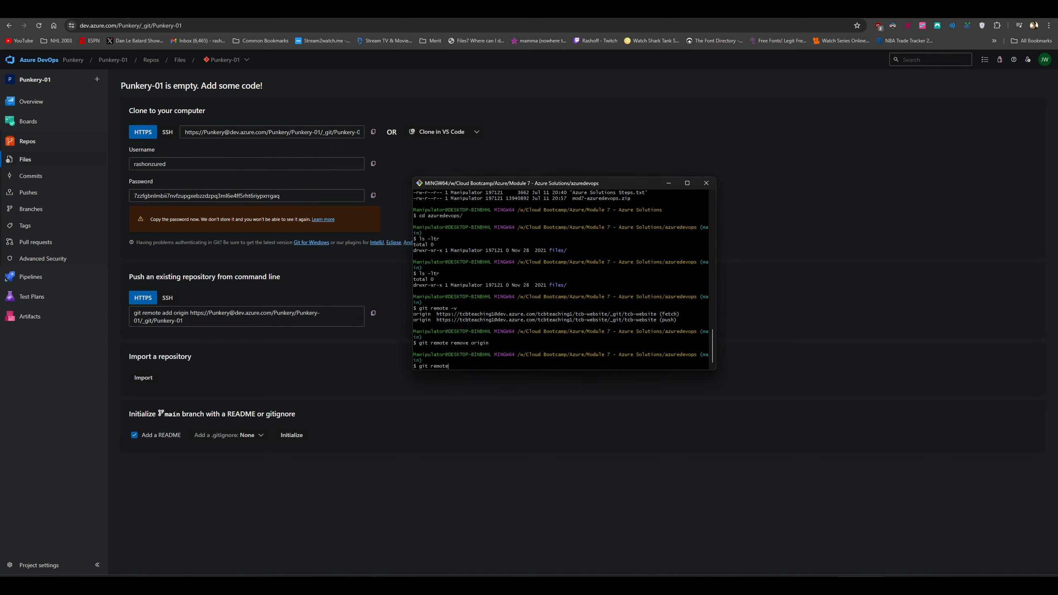
{"action": "type", "text": " add origin"}
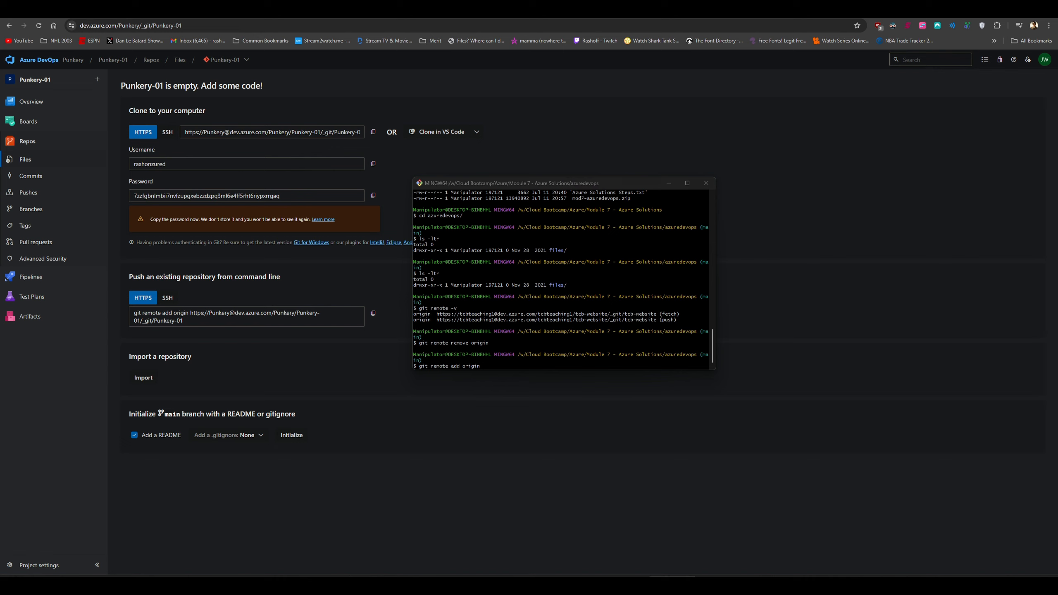
{"action": "right_click", "coordinate": [526, 365]}
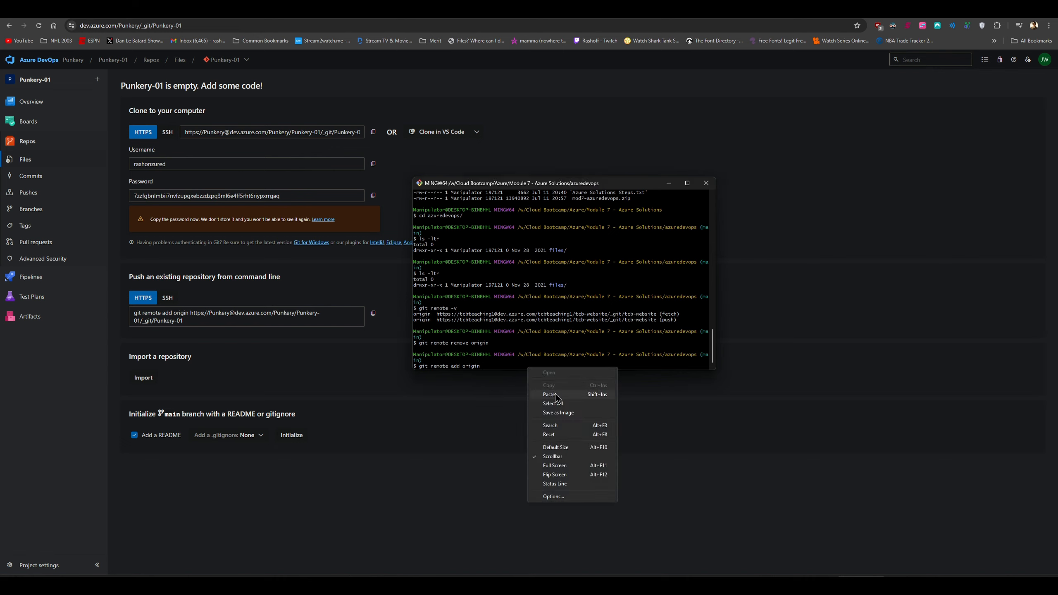
{"action": "left_click", "coordinate": [556, 394]}
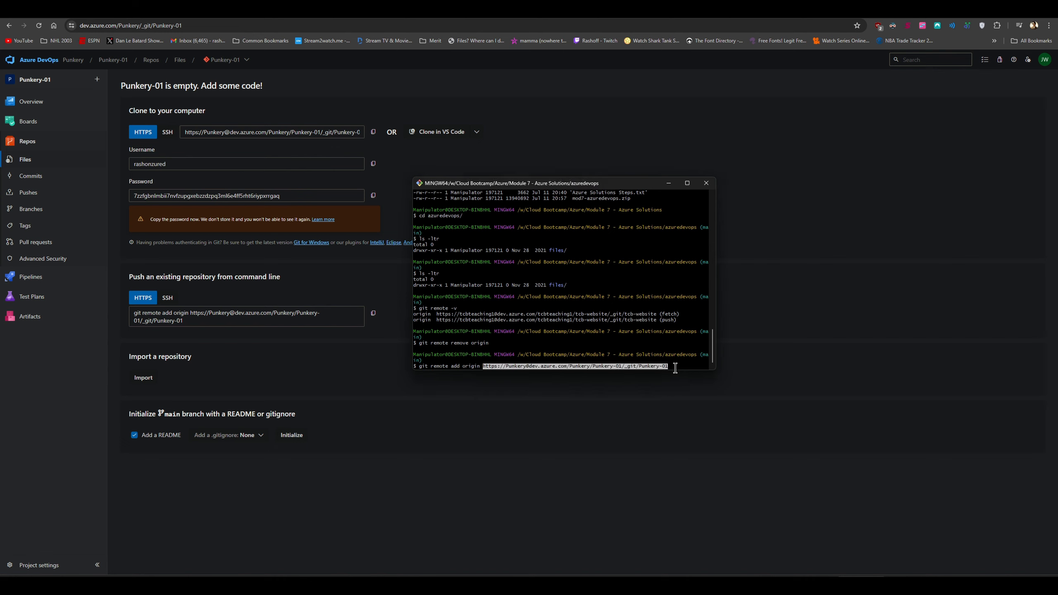
{"action": "key", "text": "Return"}
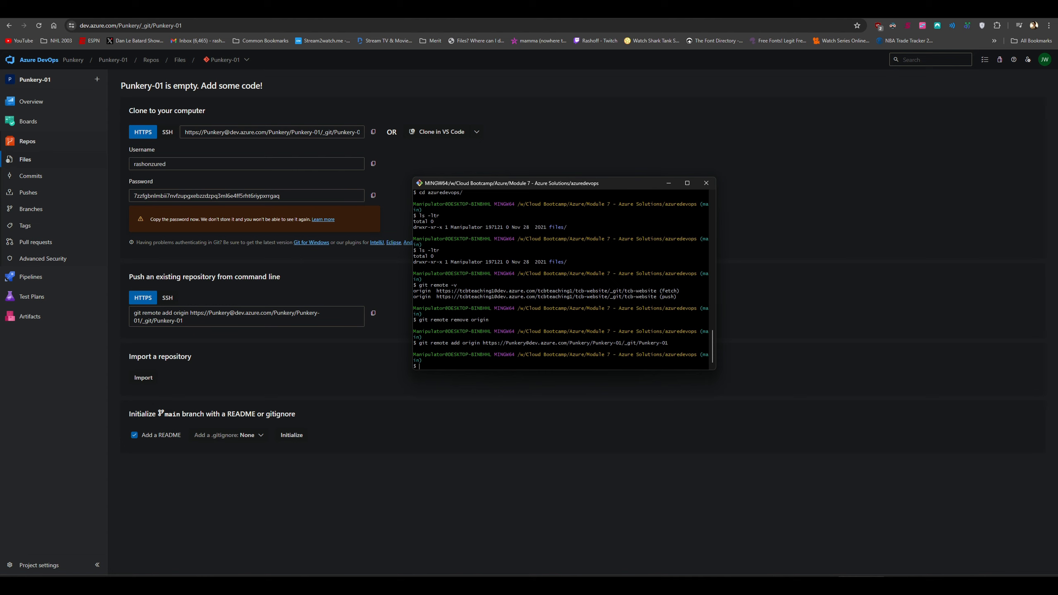
{"action": "type", "text": "git push -u origin -all"}
Push all branches to Punkery-01 with git push -u origin --all, authenticating with the generated Git password
{"action": "key", "text": "Return"}
{"action": "key", "text": "Up"}
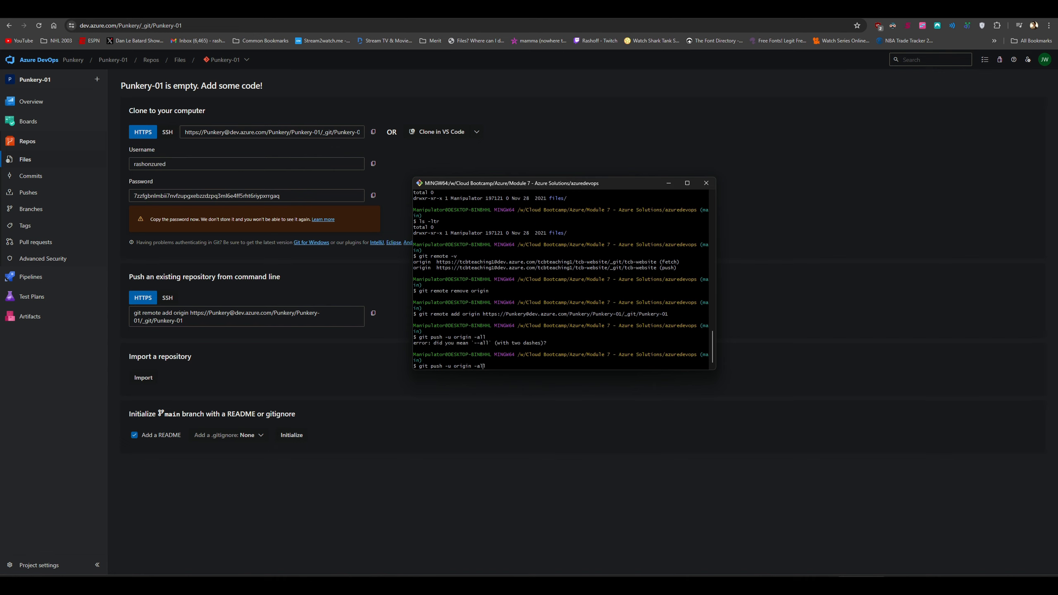
{"action": "key", "text": "Return"}
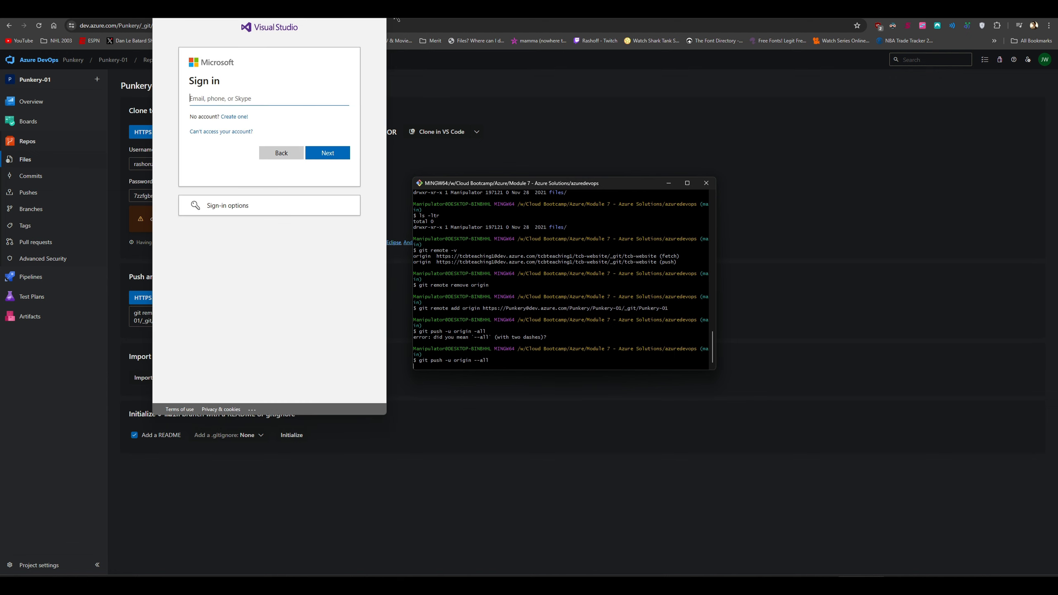
{"action": "left_click", "coordinate": [376, 11]}
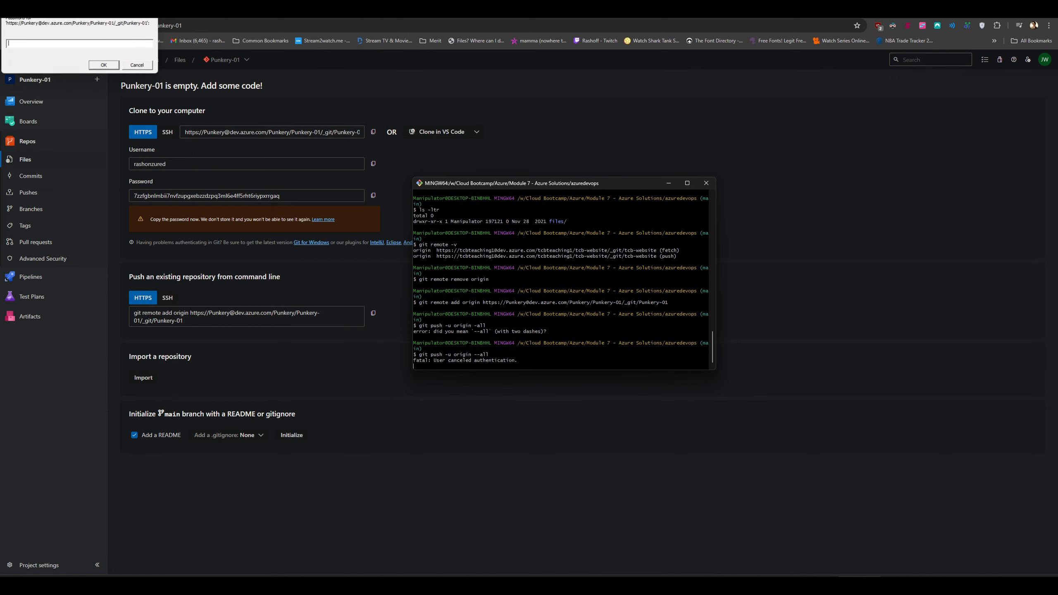
{"action": "left_click", "coordinate": [144, 66]}
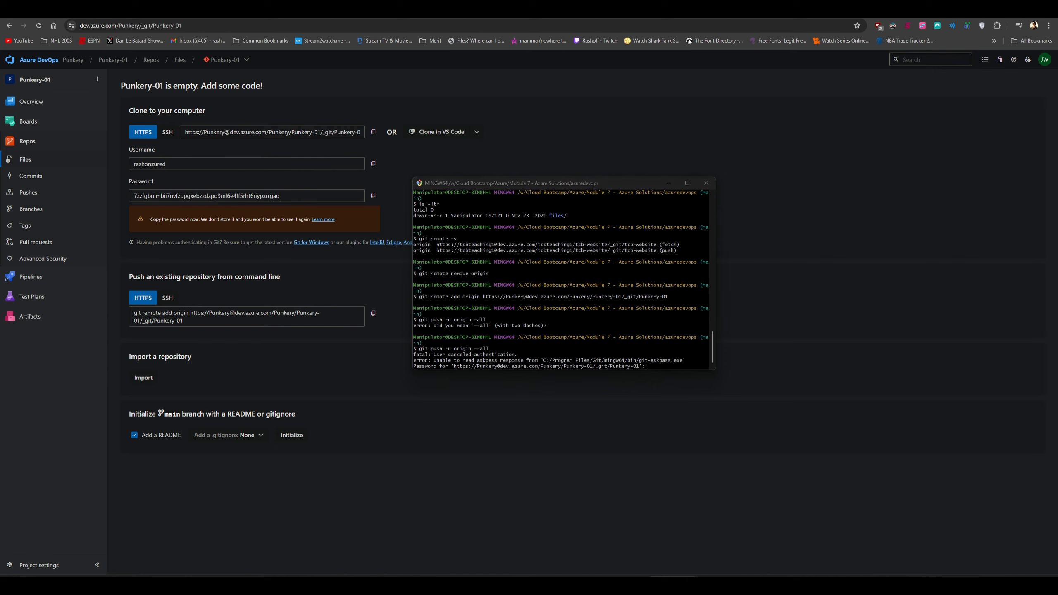
{"action": "right_click", "coordinate": [674, 367]}
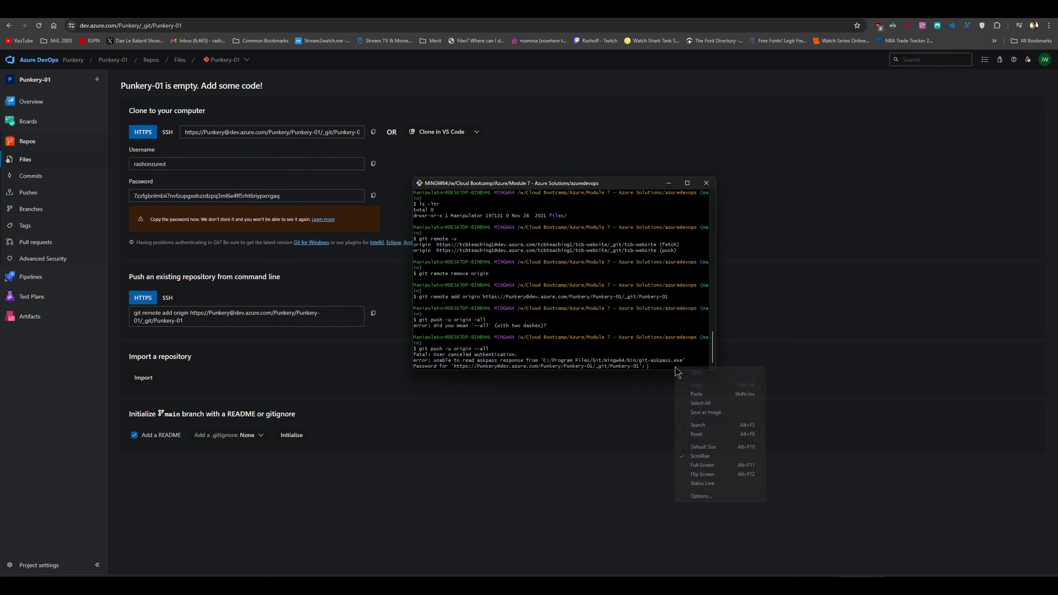
{"action": "left_click", "coordinate": [717, 396]}
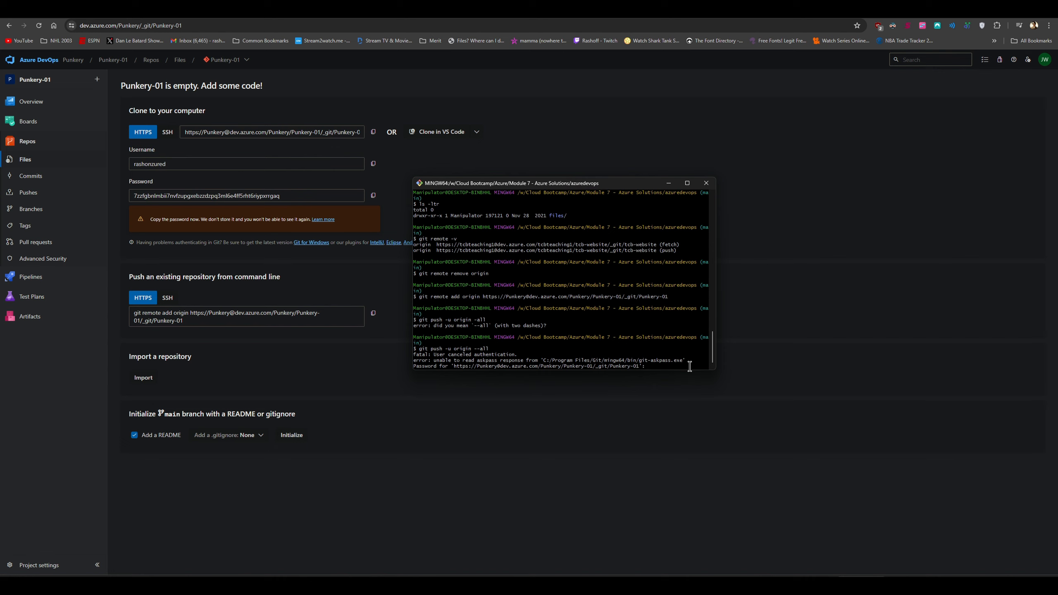
{"action": "key", "text": "Return"}
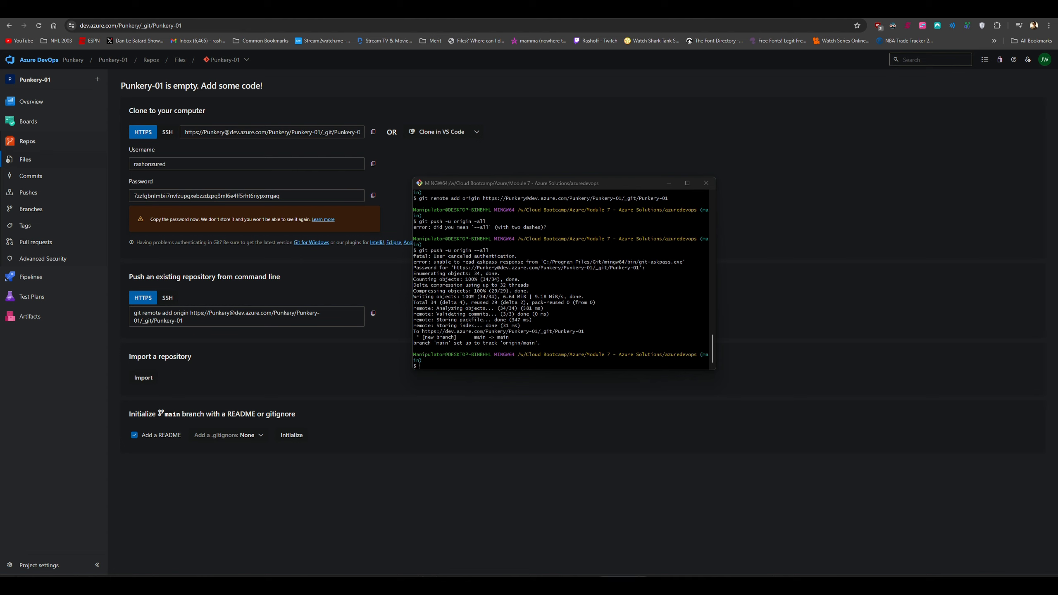
Expand the files folder in Punkery-01's repository tree and list the local files folder with ls -ltr
{"action": "left_click", "coordinate": [55, 162]}
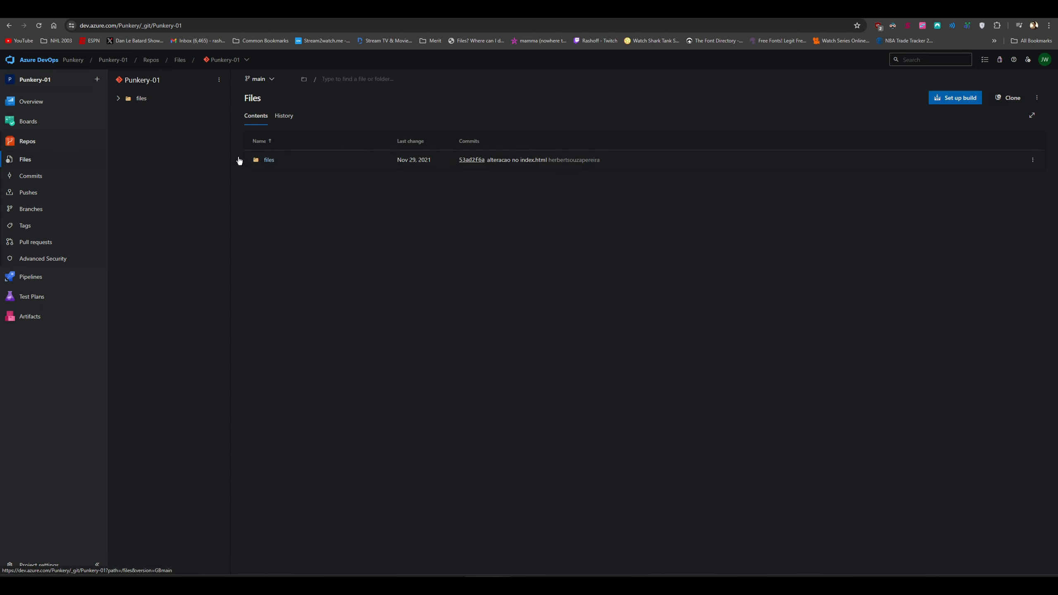
{"action": "left_click", "coordinate": [118, 99]}
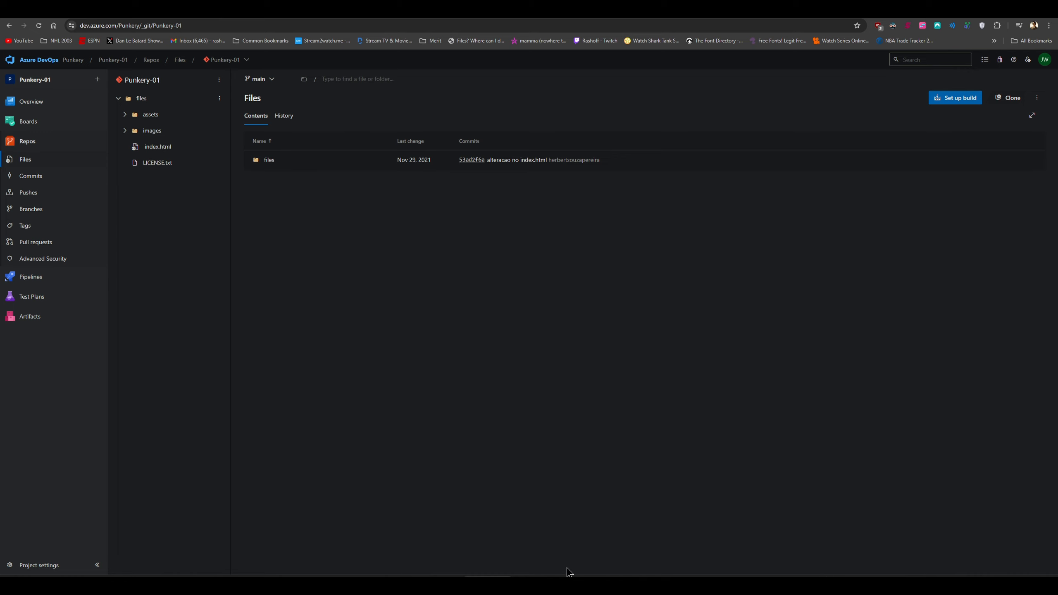
{"action": "left_click", "coordinate": [824, 565]}
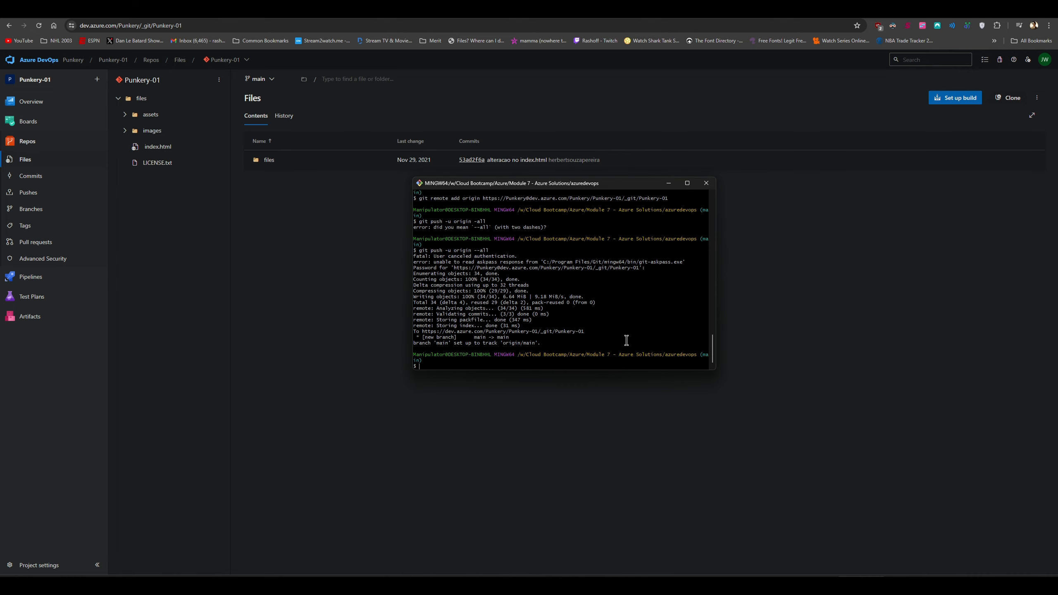
{"action": "key", "text": "Return"}
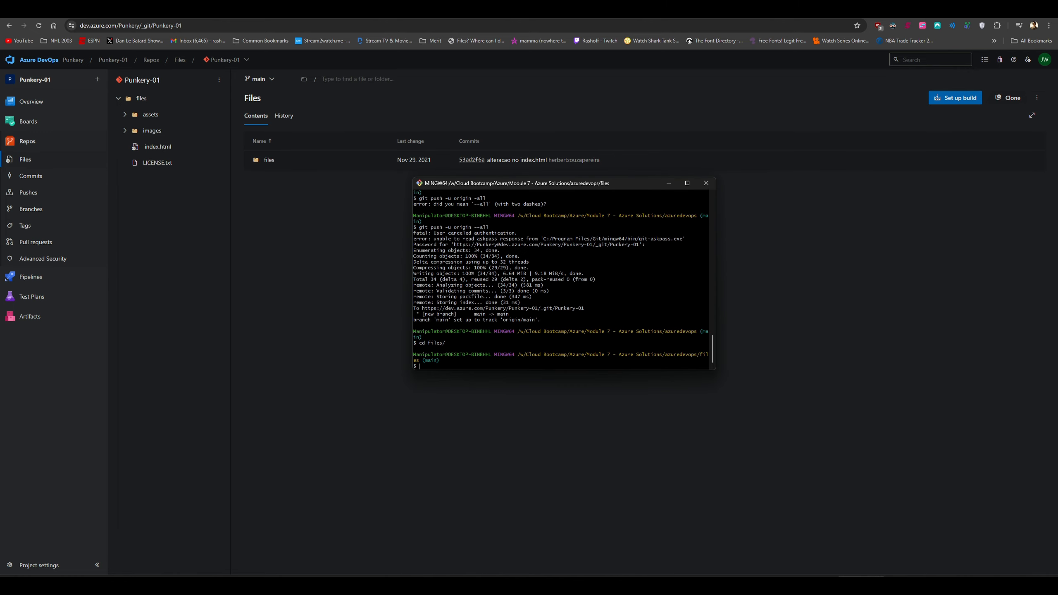
{"action": "type", "text": "ls -ltre"}
{"action": "key", "text": "Return"}
{"action": "type", "text": "ls -ltr"}
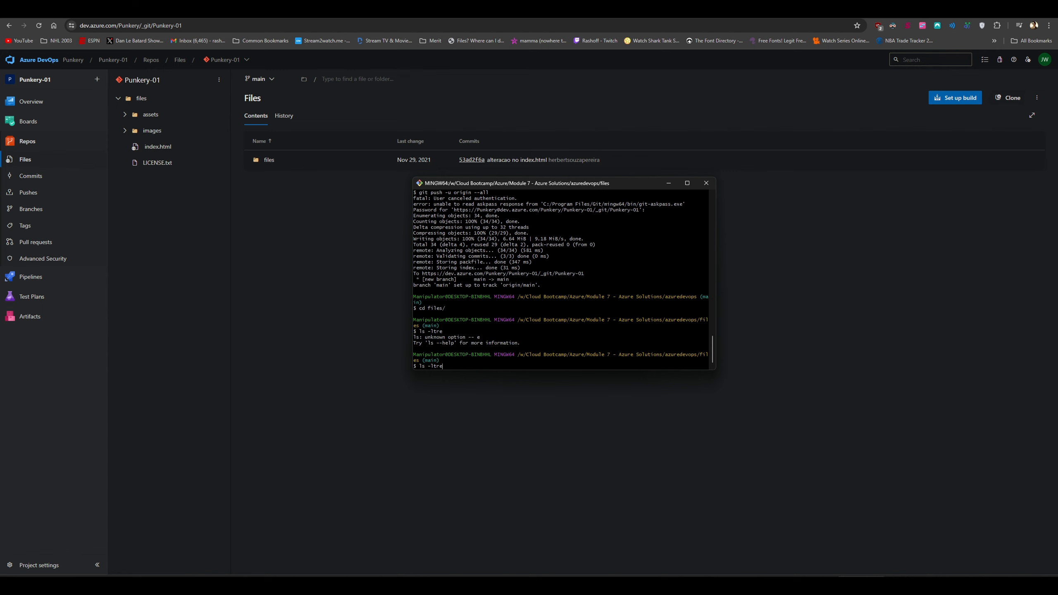
{"action": "key", "text": "Return"}
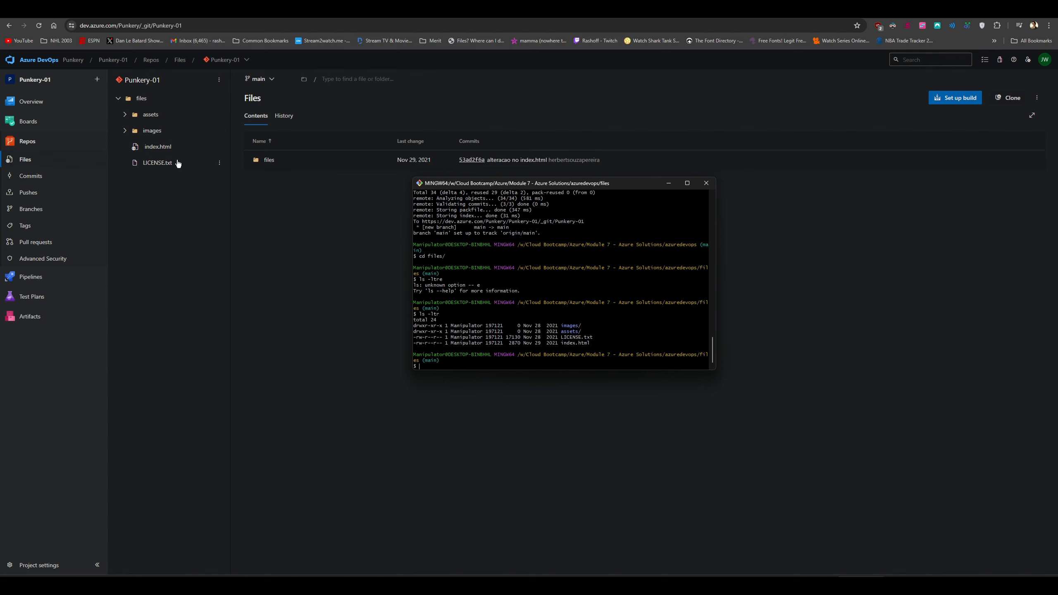
Open the repository's files folder, showing assets, images, index.html and LICENSE.txt
{"action": "left_click", "coordinate": [267, 160]}
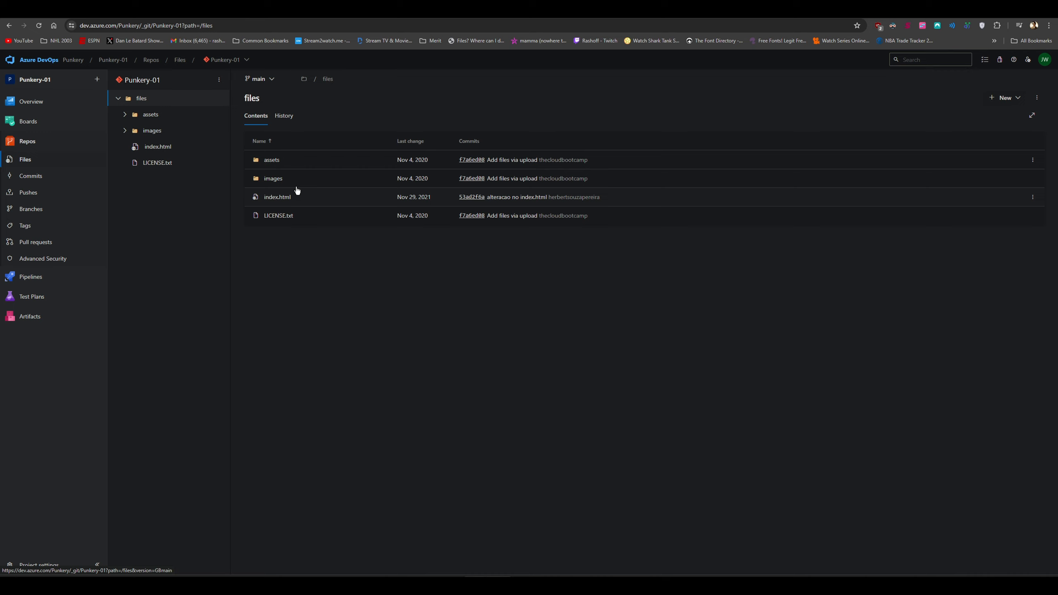
{"action": "key", "text": "alt+Tab"}
{"action": "left_click_drag", "start_coordinate": [464, 186], "coordinate": [420, 141]}
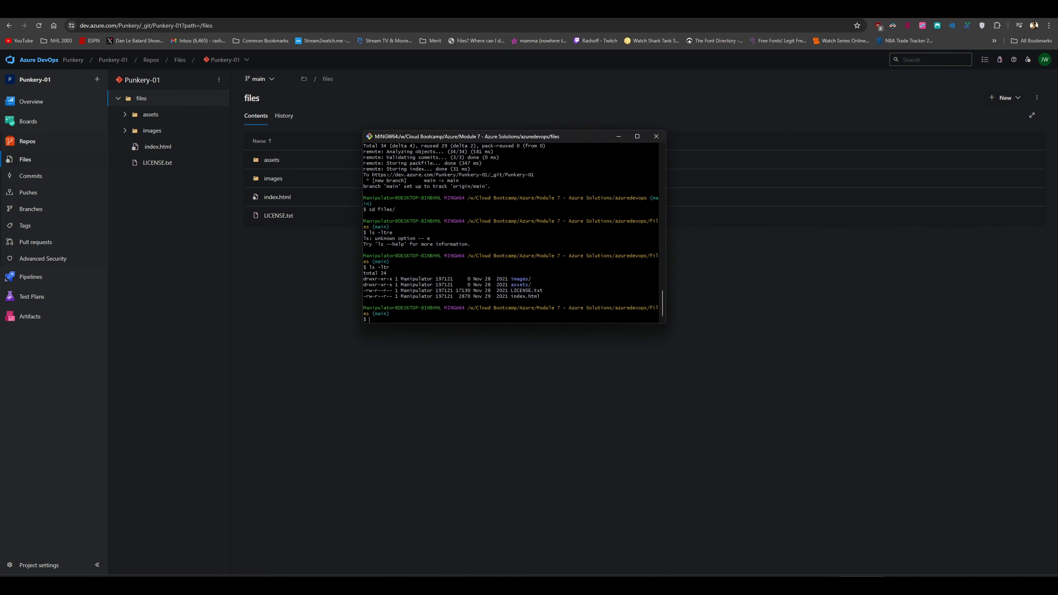
{"action": "key", "text": "alt+Tab"}
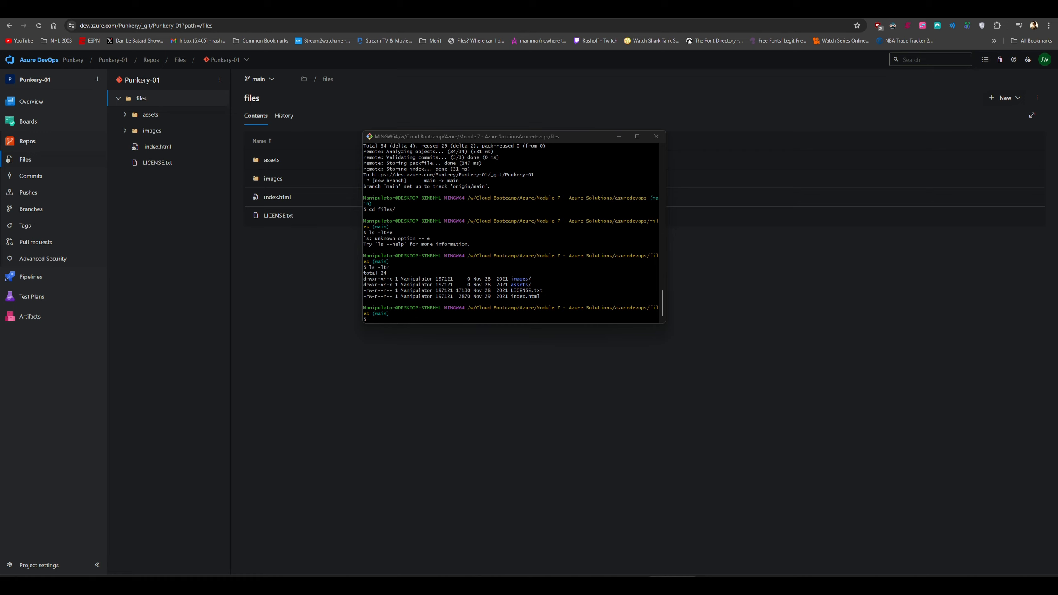
{"action": "left_click", "coordinate": [29, 280]}
Create the Punkery-01-CI pipeline from Azure Repos Git Punkery-01/main using an empty job
{"action": "left_click", "coordinate": [29, 280]}
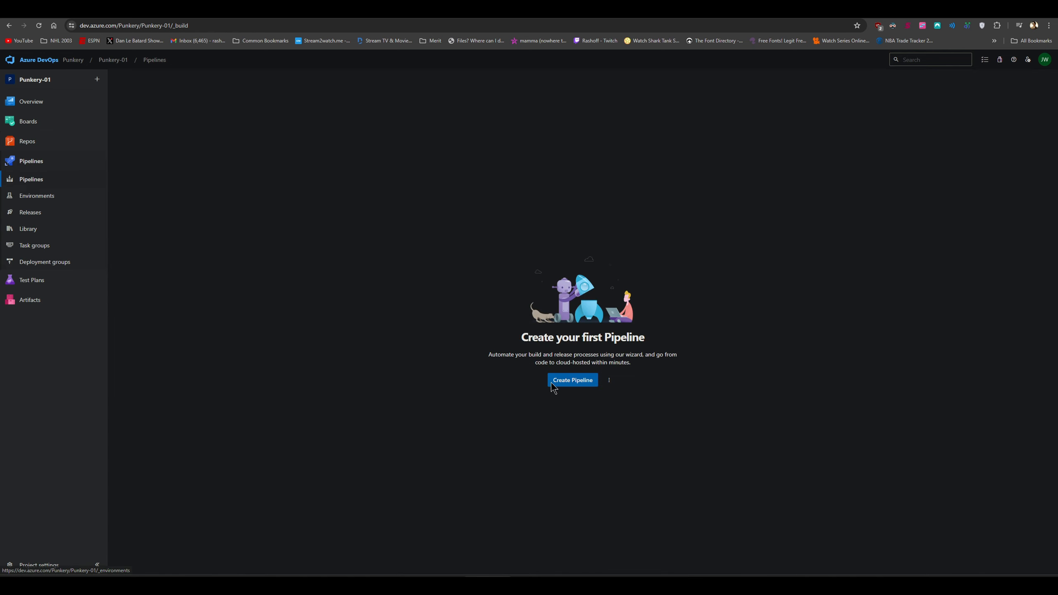
{"action": "left_click", "coordinate": [570, 384]}
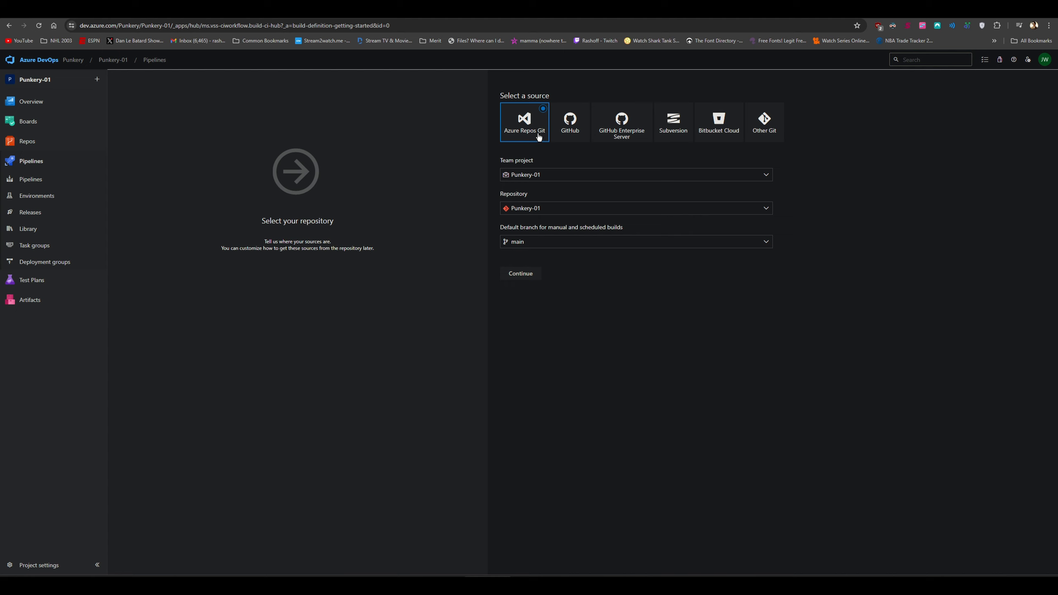
{"action": "left_click", "coordinate": [521, 273]}
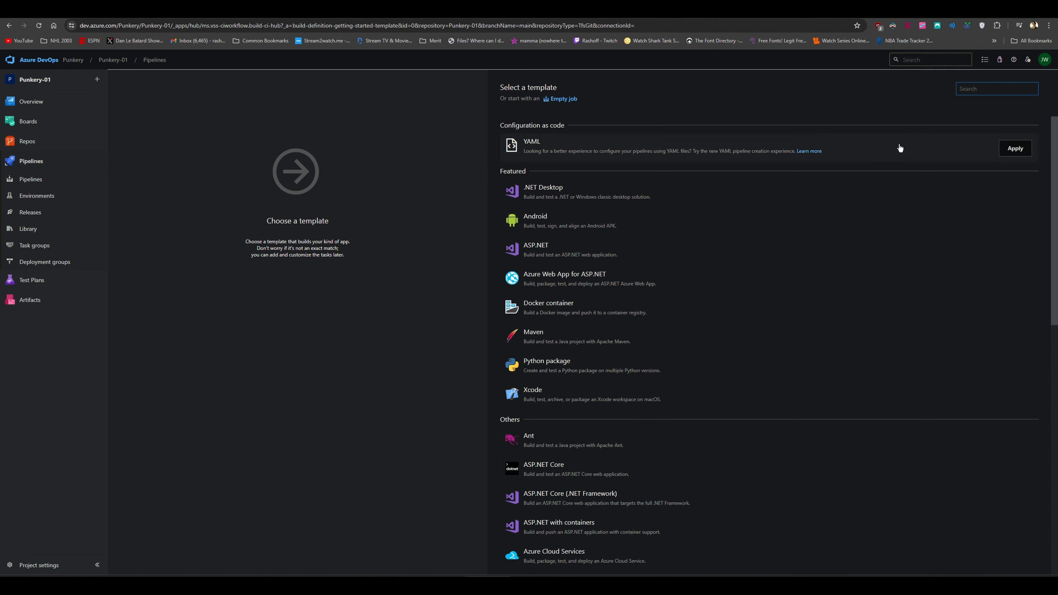
{"action": "left_click", "coordinate": [565, 99]}
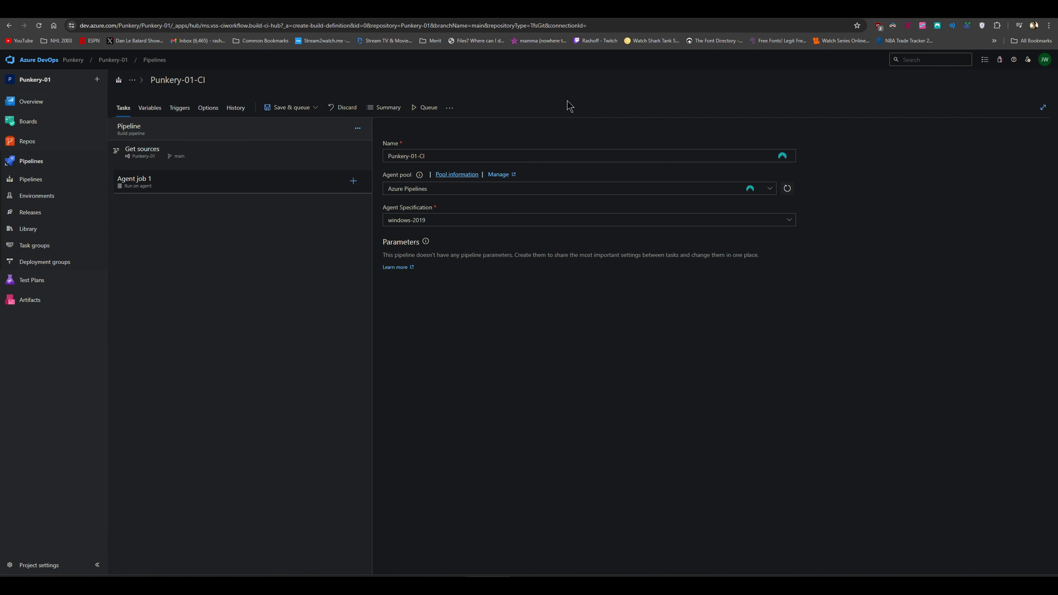
Add an Archive files task to Agent job 1
{"action": "left_click", "coordinate": [352, 182]}
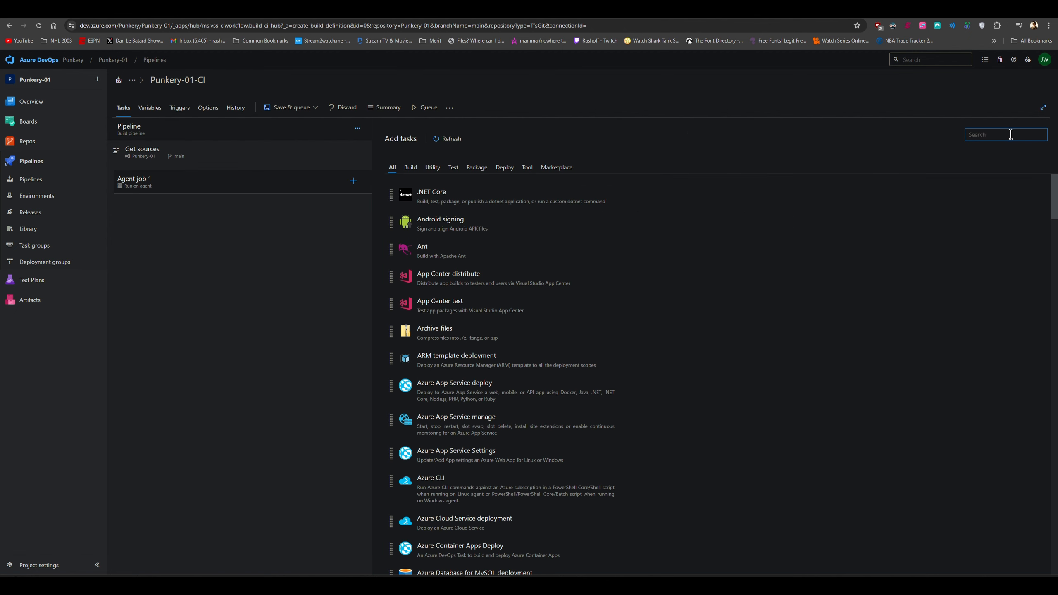
{"action": "type", "text": "Archive"}
{"action": "key", "text": "BackSpace"}
{"action": "type", "text": "ve"}
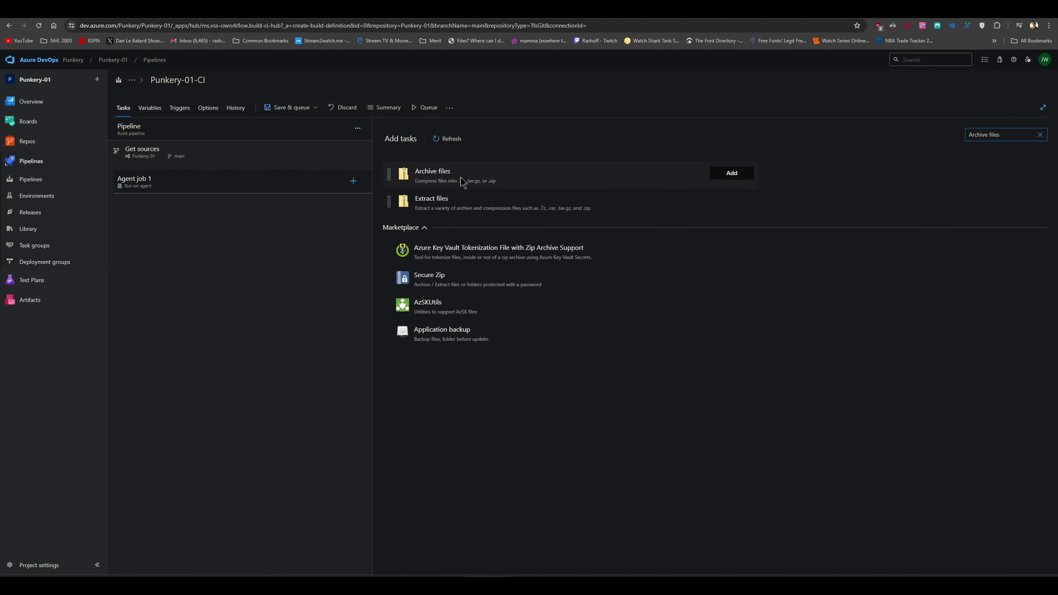
{"action": "left_click", "coordinate": [720, 173]}
{"action": "left_click", "coordinate": [217, 208]}
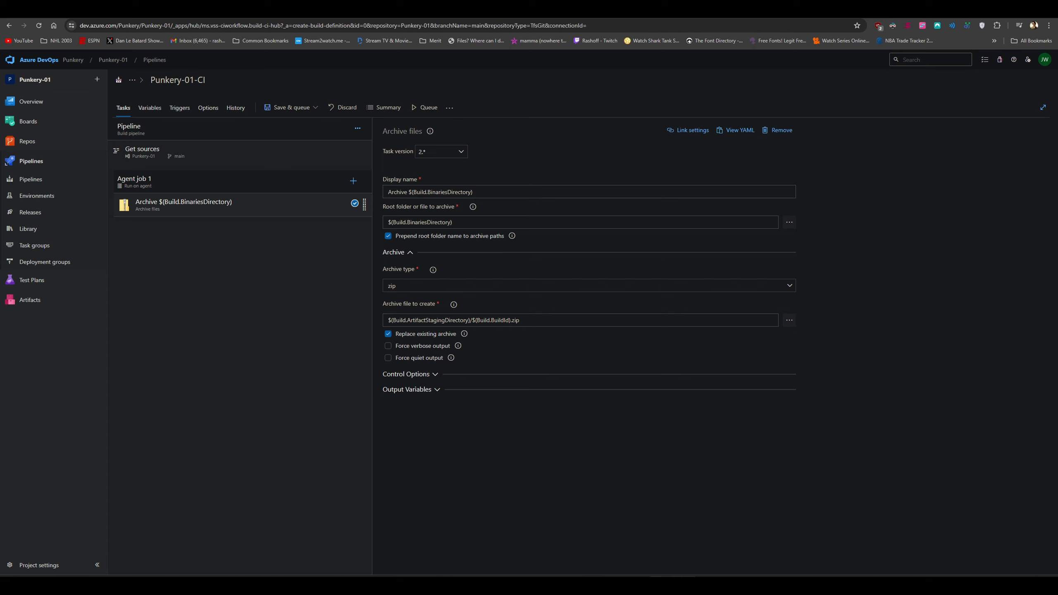
Rename the archive task to Zip files and set its root folder to the files folder
{"action": "triple_click", "coordinate": [503, 191]}
{"action": "type", "text": "Zip files"}
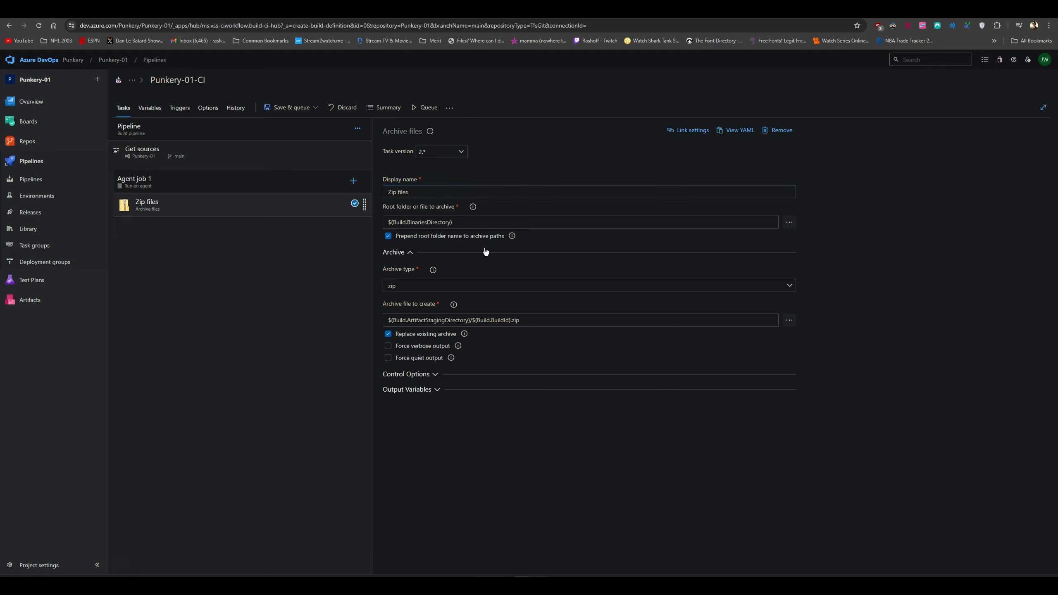
{"action": "triple_click", "coordinate": [482, 221]}
{"action": "type", "text": "$iles"}
{"action": "left_click", "coordinate": [970, 242]}
{"action": "left_click", "coordinate": [353, 181]}
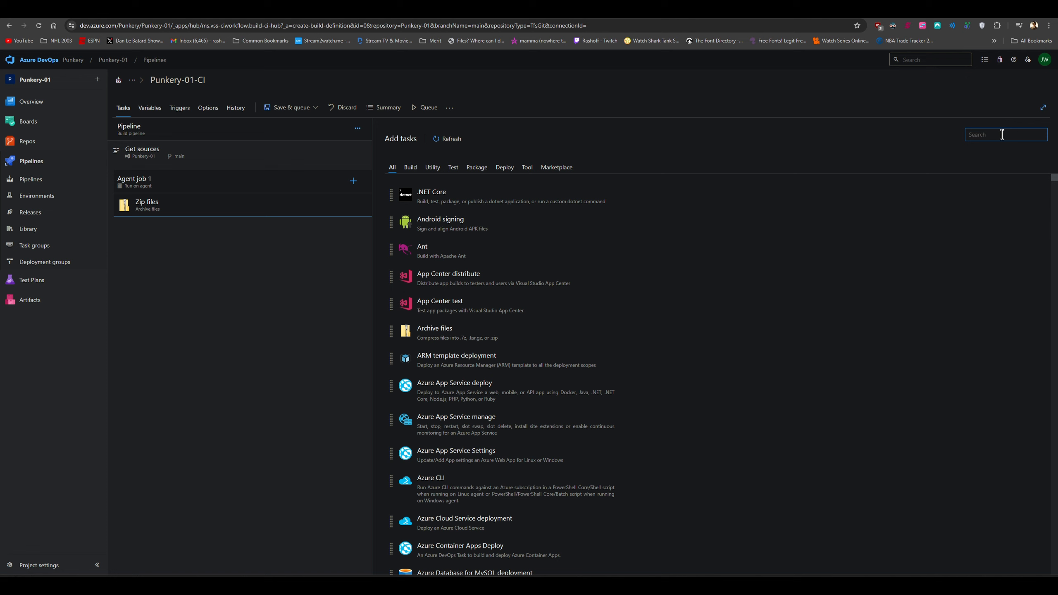
Add the Publish build artifacts task to Agent job 1 and rename it 'Artifacts Publish'
{"action": "type", "text": "Publish build"}
{"action": "left_click", "coordinate": [732, 171]}
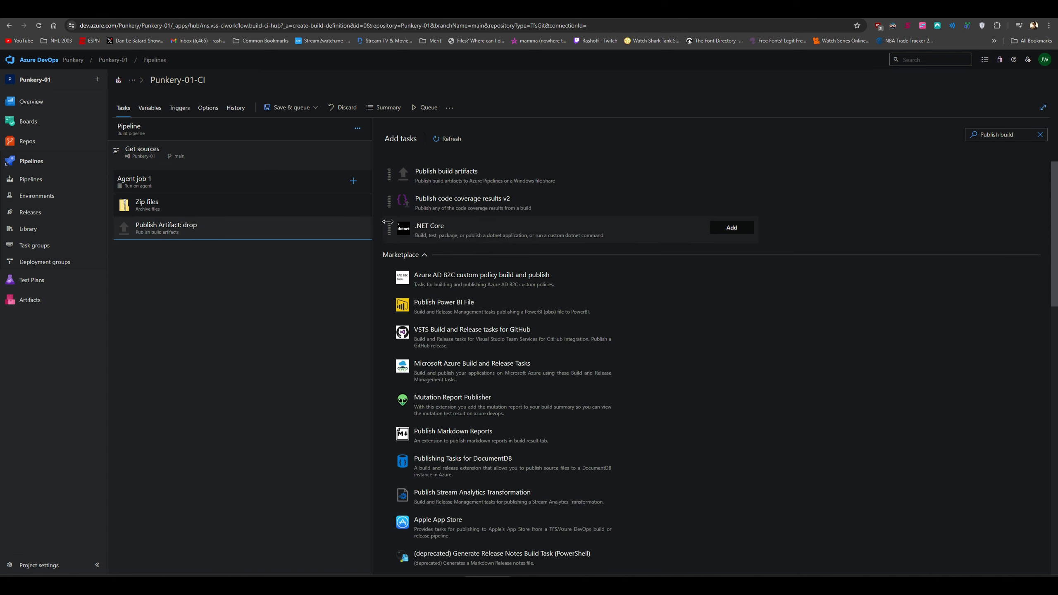
{"action": "left_click", "coordinate": [265, 231]}
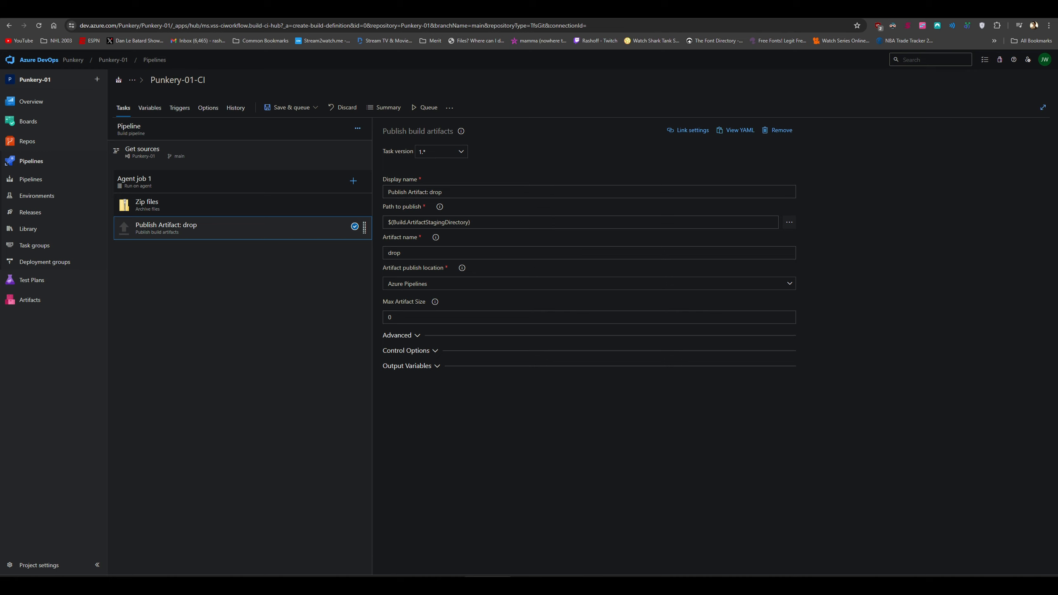
{"action": "left_click", "coordinate": [510, 192]}
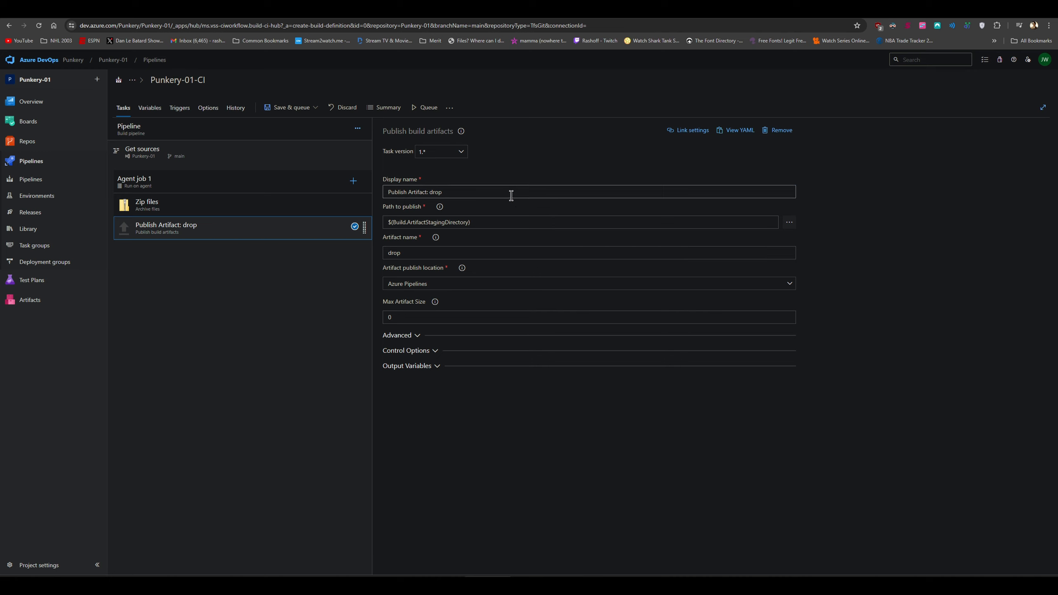
{"action": "key", "text": "ctrl+a"}
{"action": "type", "text": "Artifa"}
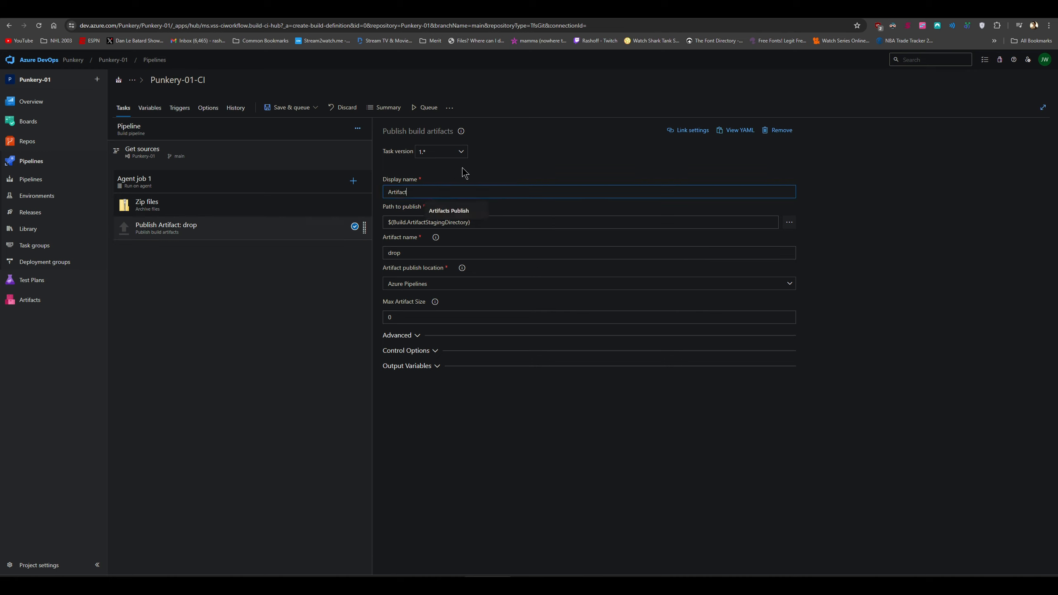
{"action": "type", "text": "ct"}
{"action": "key", "text": "Down"}
{"action": "key", "text": "Return"}
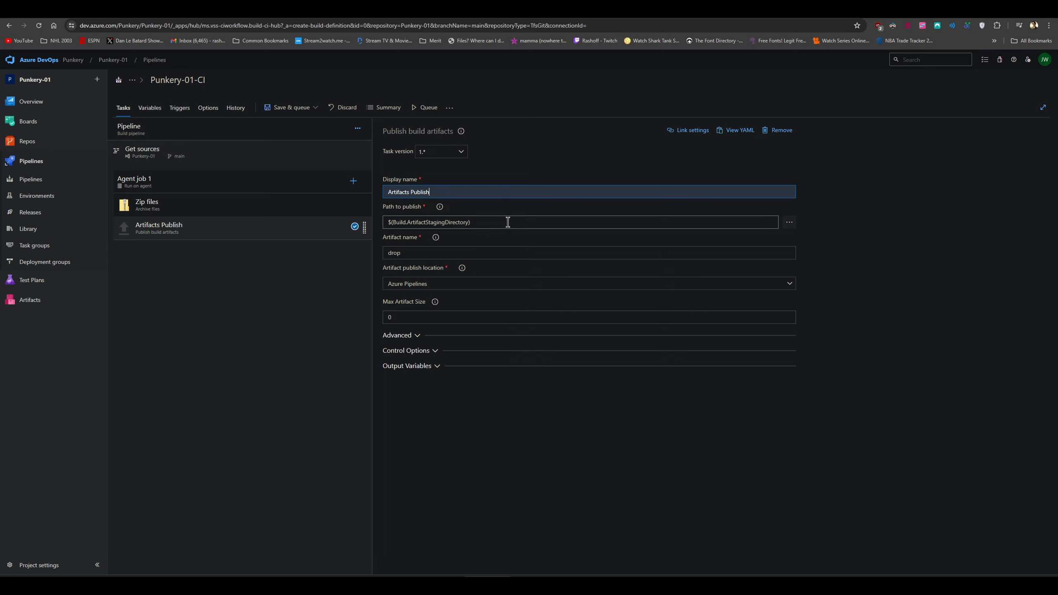
{"action": "left_click", "coordinate": [508, 221]}
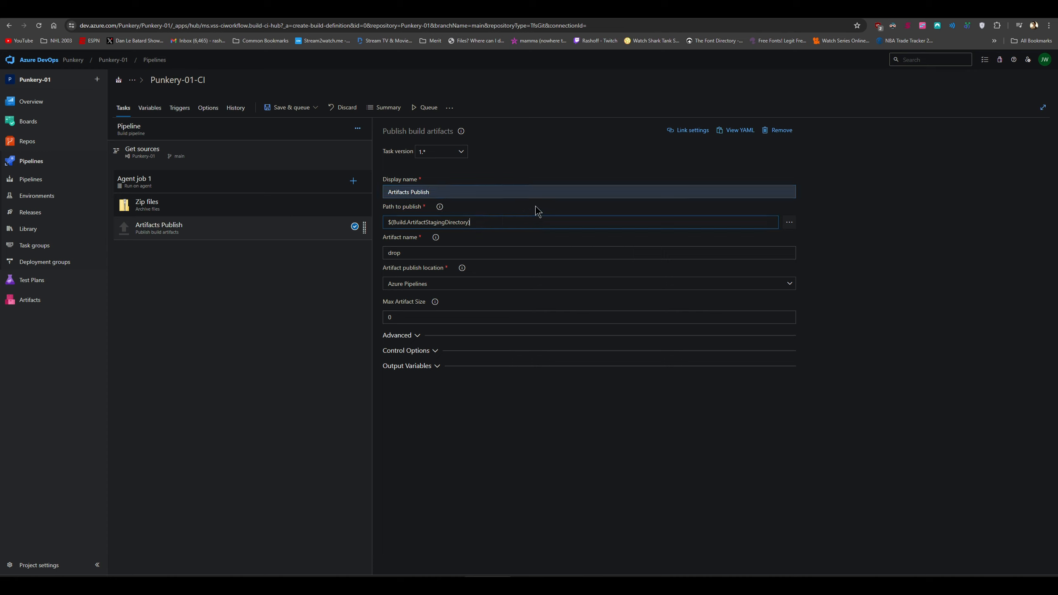
Save the Punkery-01-CI build pipeline without queuing a build
{"action": "left_click", "coordinate": [314, 108]}
{"action": "left_click", "coordinate": [291, 138]}
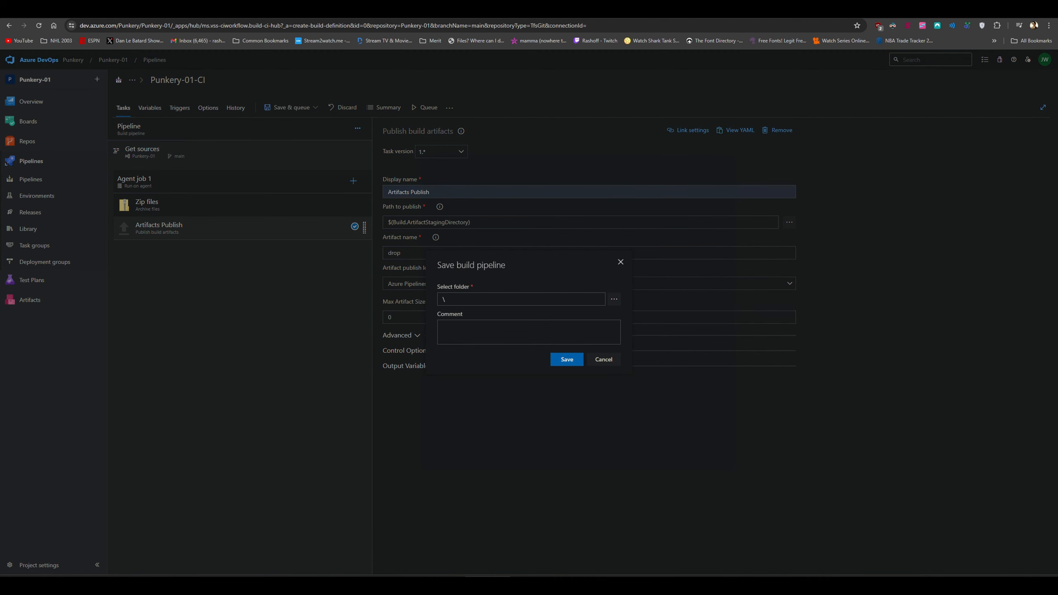
{"action": "left_click", "coordinate": [580, 359]}
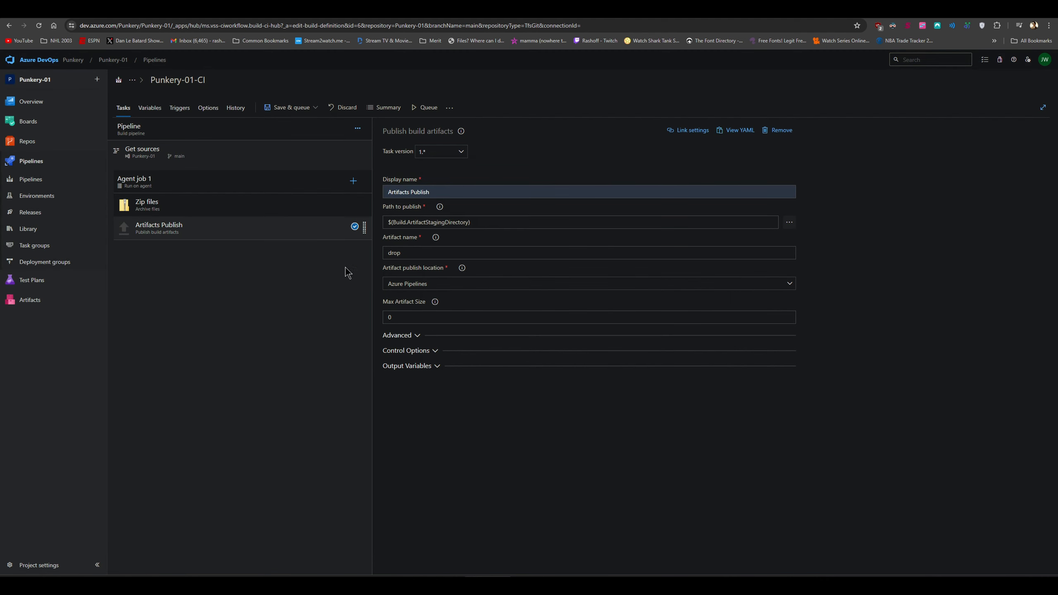
Enable continuous integration in Triggers, save the pipeline again, and go to Releases
{"action": "left_click", "coordinate": [184, 114]}
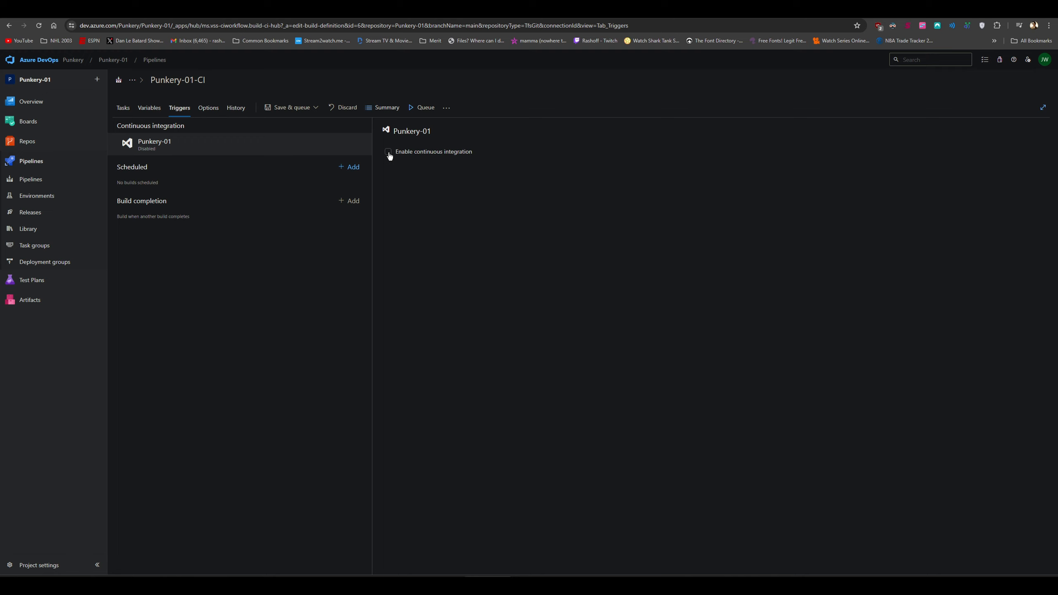
{"action": "left_click", "coordinate": [388, 153]}
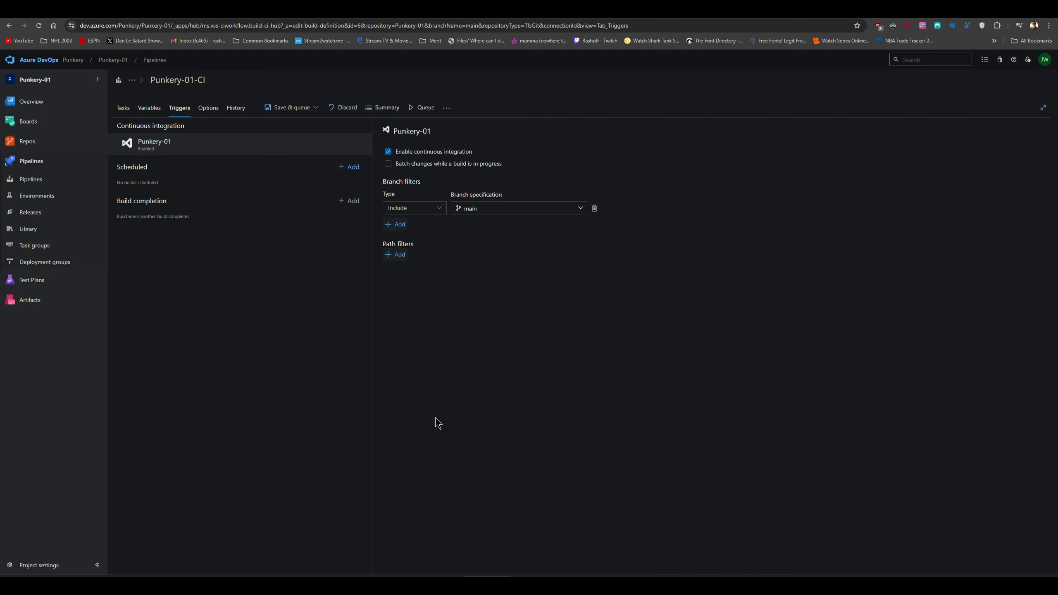
{"action": "left_click", "coordinate": [312, 112]}
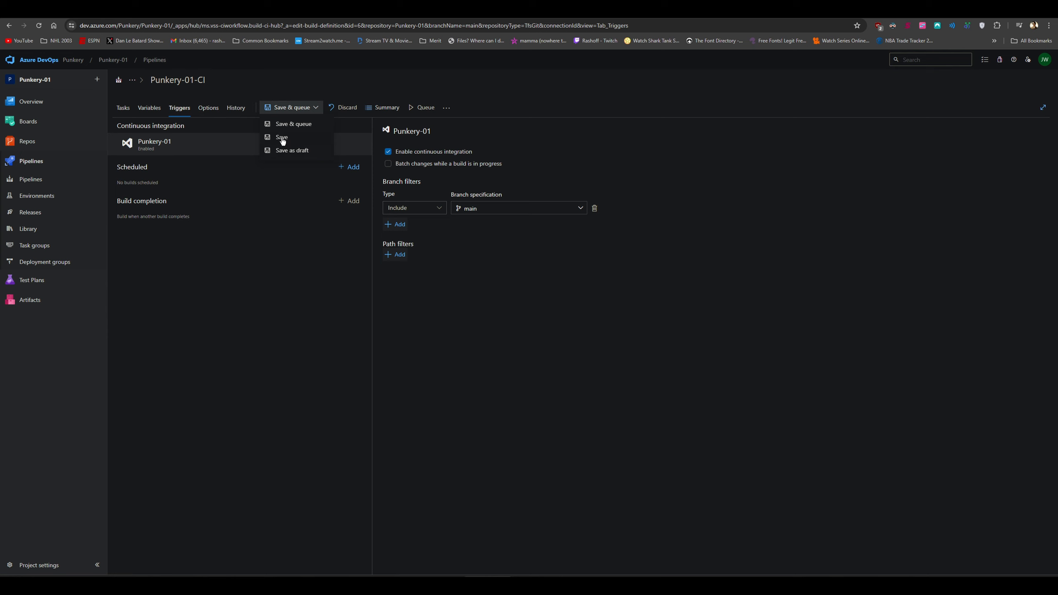
{"action": "left_click", "coordinate": [282, 140]}
{"action": "left_click", "coordinate": [564, 346]}
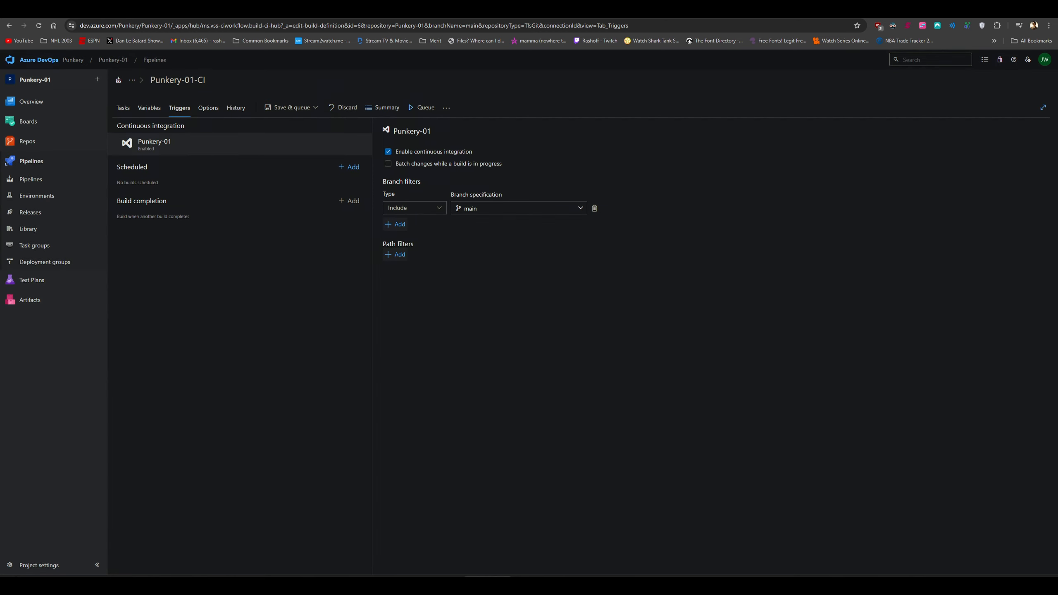
{"action": "left_click", "coordinate": [30, 212]}
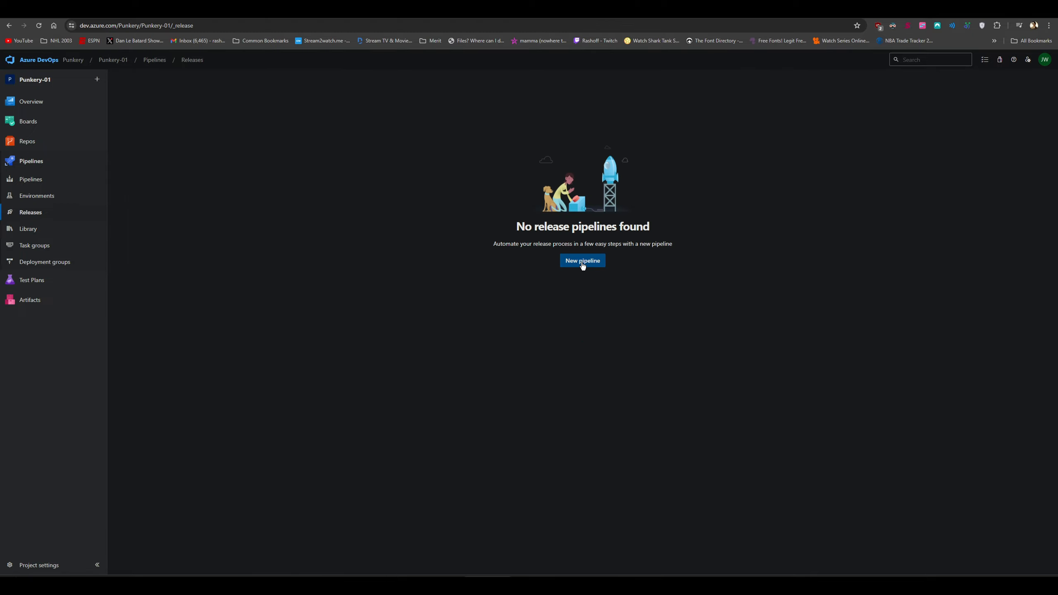
Start a release pipeline from an Empty job and add the Punkery-01-CI build as its artifact
{"action": "left_click", "coordinate": [587, 261]}
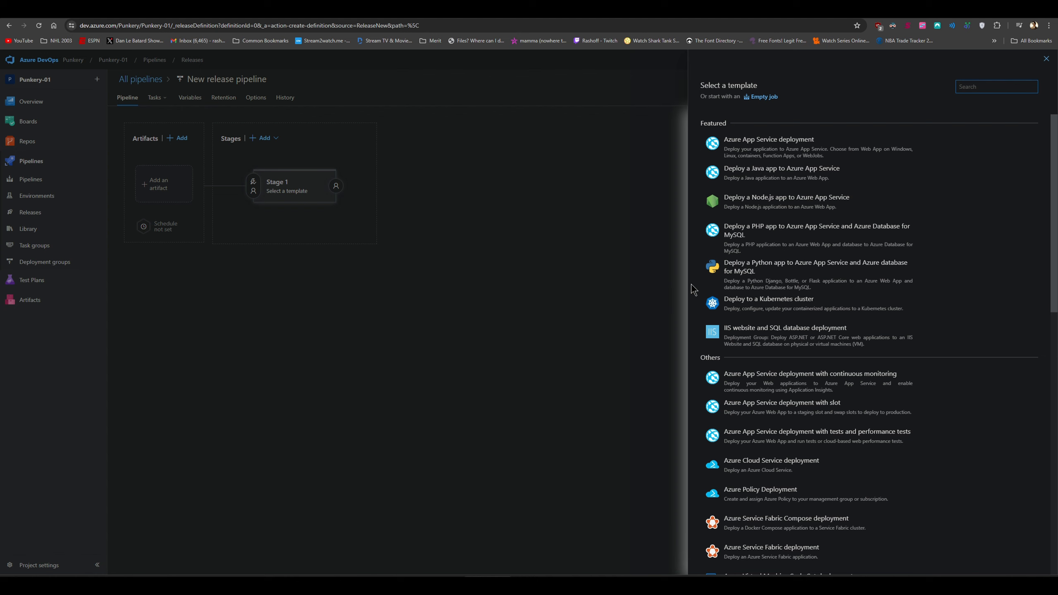
{"action": "left_click", "coordinate": [763, 98]}
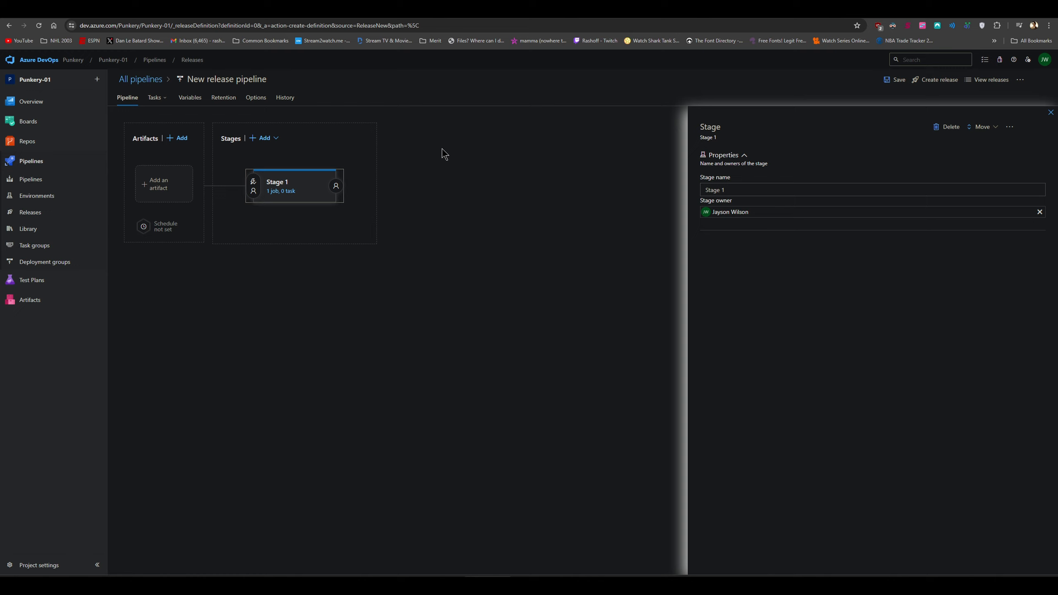
{"action": "left_click", "coordinate": [164, 185]}
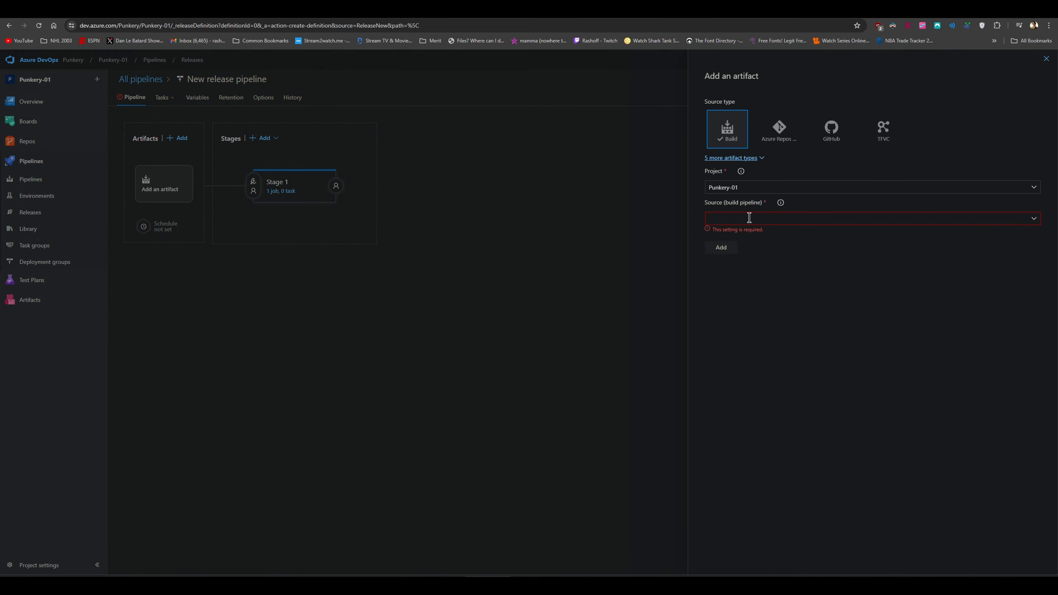
{"action": "type", "text": "ery-01-CI"}
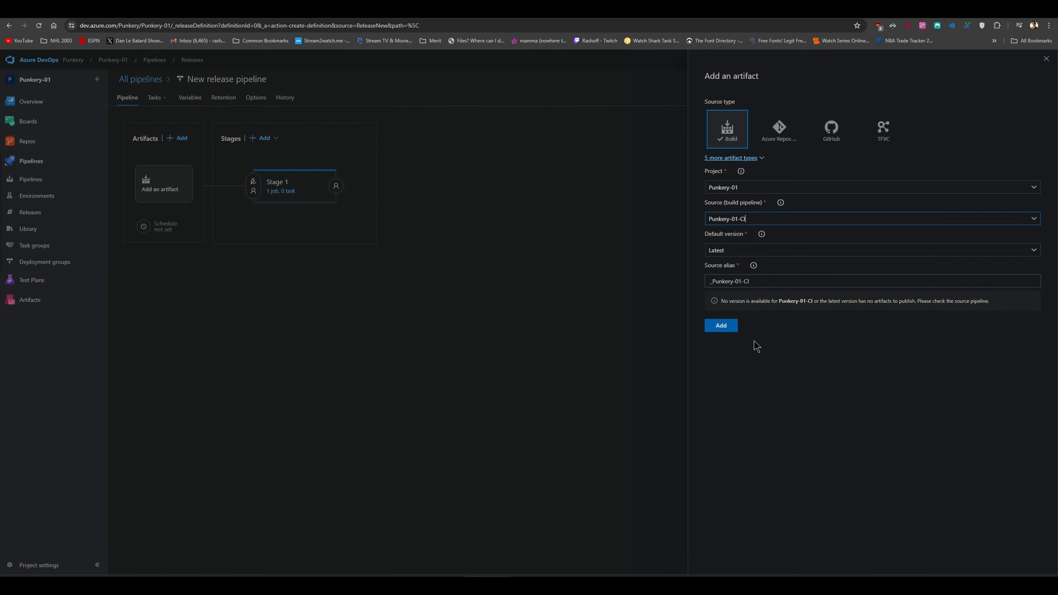
{"action": "left_click", "coordinate": [728, 329]}
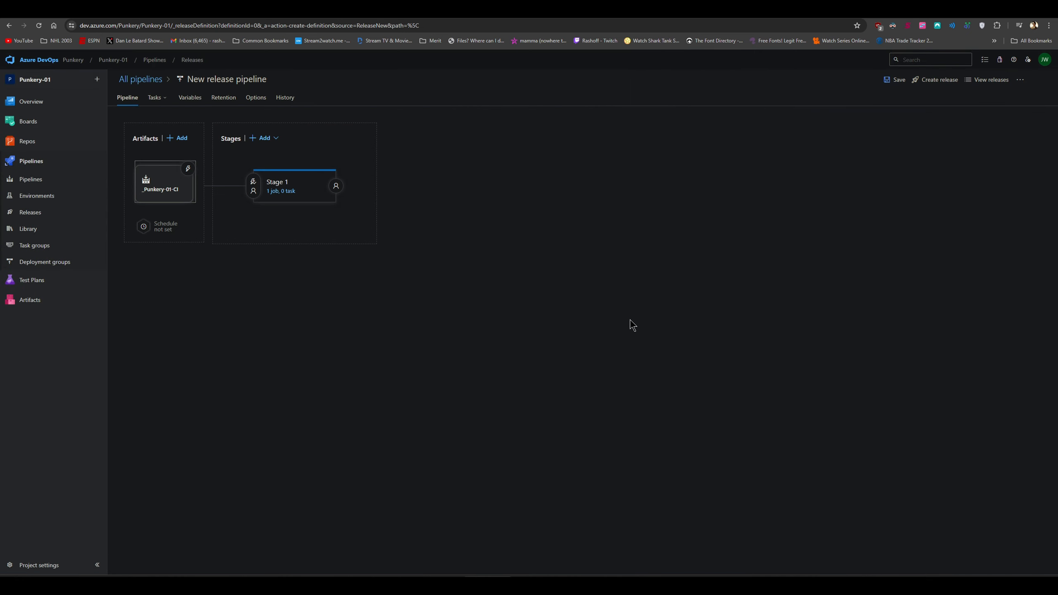
Rename Stage 1 to 'Testing'
{"action": "left_click", "coordinate": [278, 186]}
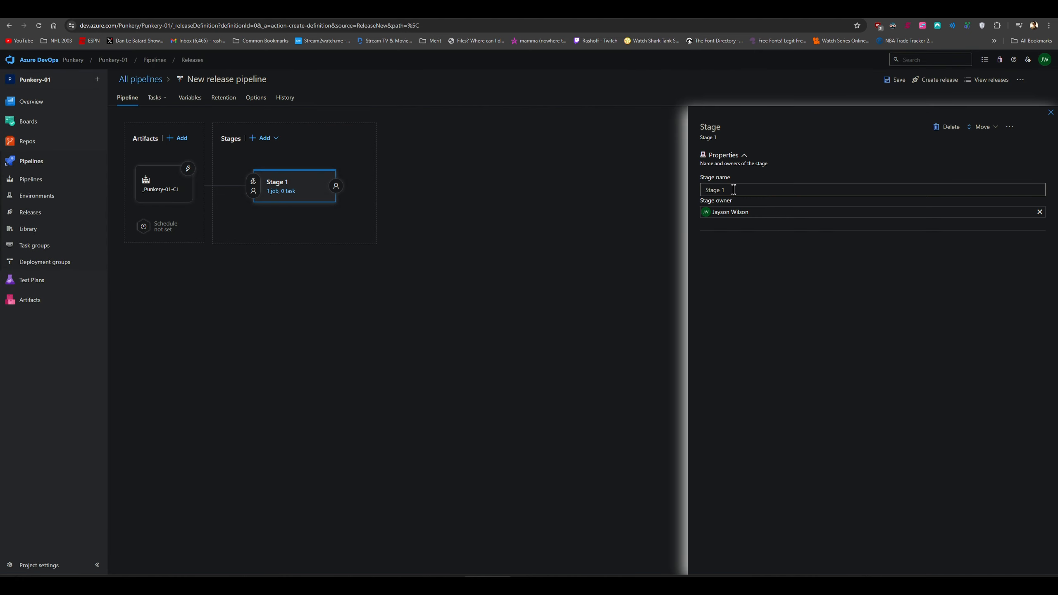
{"action": "left_click_drag", "start_coordinate": [734, 189], "coordinate": [647, 206]}
{"action": "type", "text": "T"}
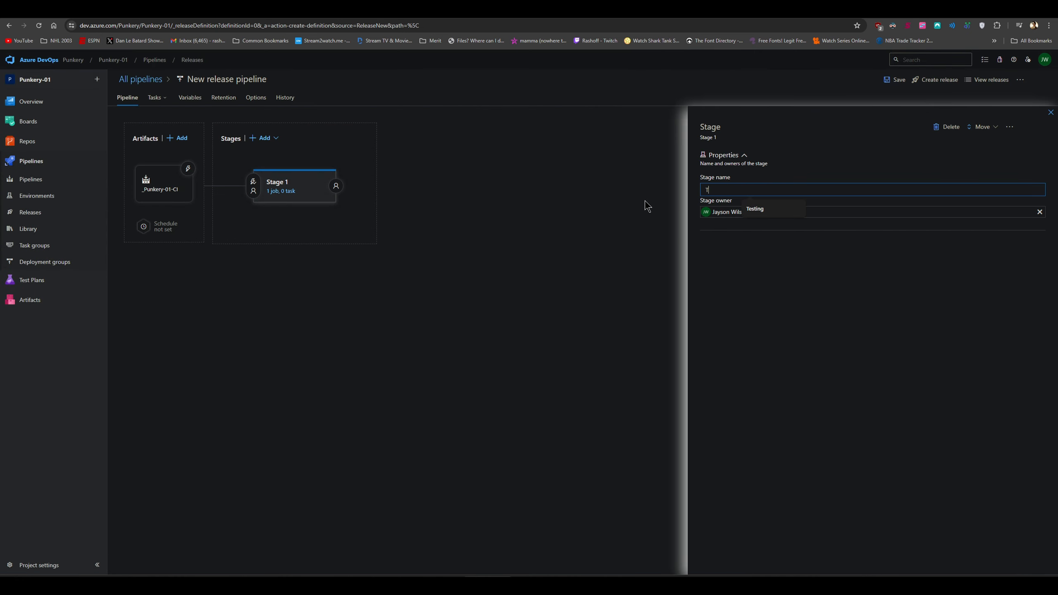
{"action": "type", "text": "esting"}
{"action": "left_click", "coordinate": [1050, 113]}
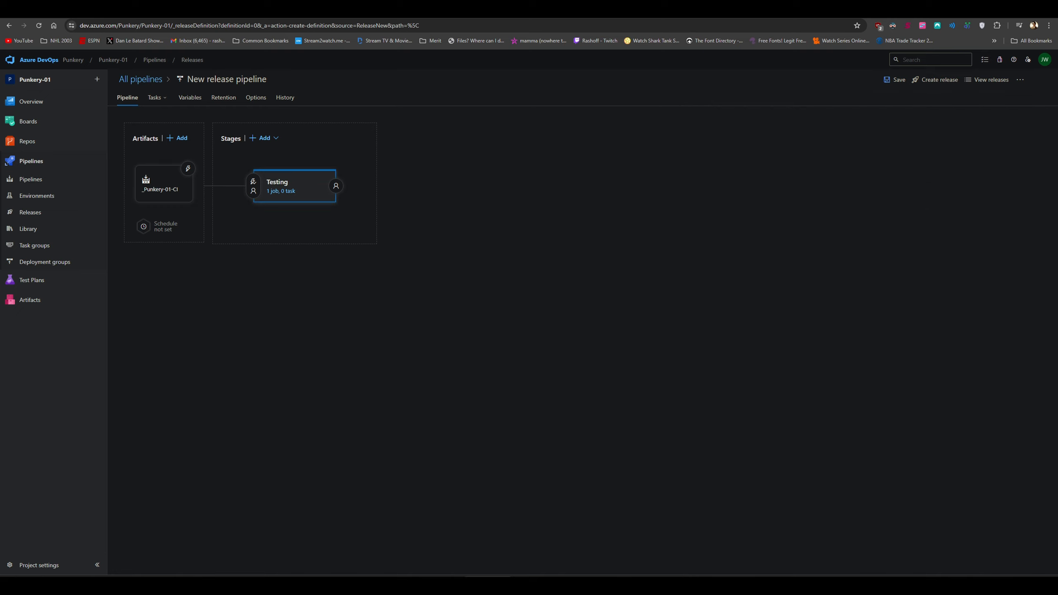
Add an Extract files task to the Testing stage's agent job
{"action": "left_click", "coordinate": [288, 192]}
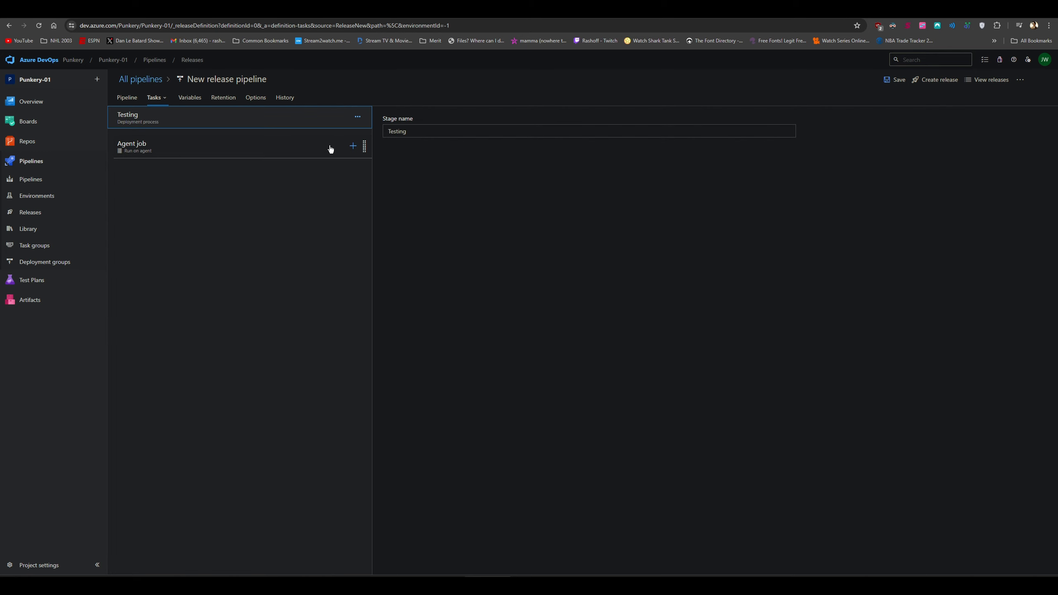
{"action": "left_click", "coordinate": [353, 145]}
{"action": "type", "text": "Extract"}
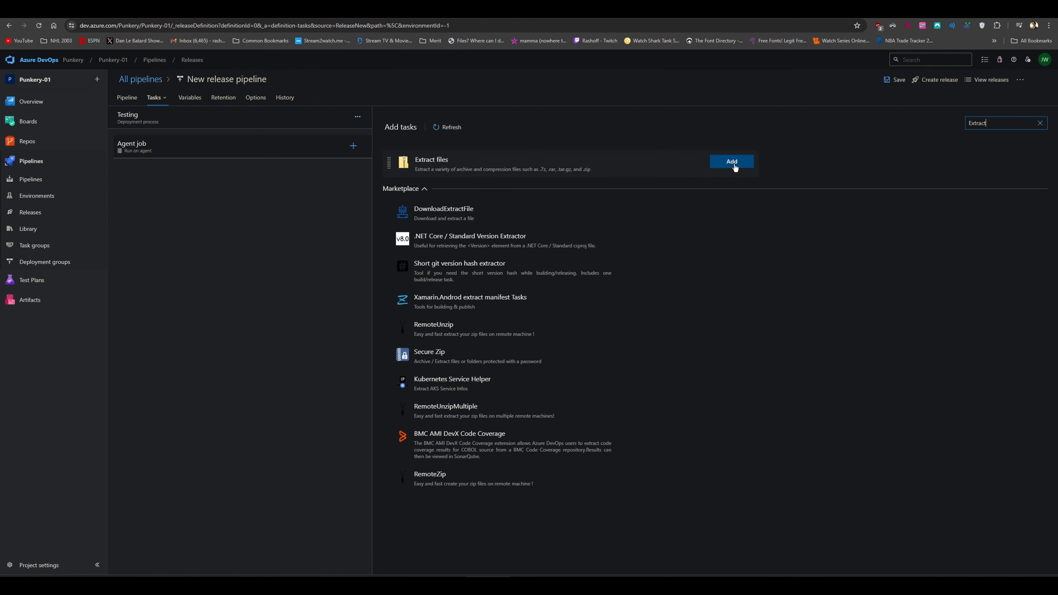
{"action": "left_click", "coordinate": [733, 165]}
Set archive pattern **/$(Build.BuildId).zip and destination $(Build.DefaultWorkingDirectory)/$(Build.BuildId), then save
{"action": "left_click", "coordinate": [223, 171]}
{"action": "left_click", "coordinate": [429, 210]}
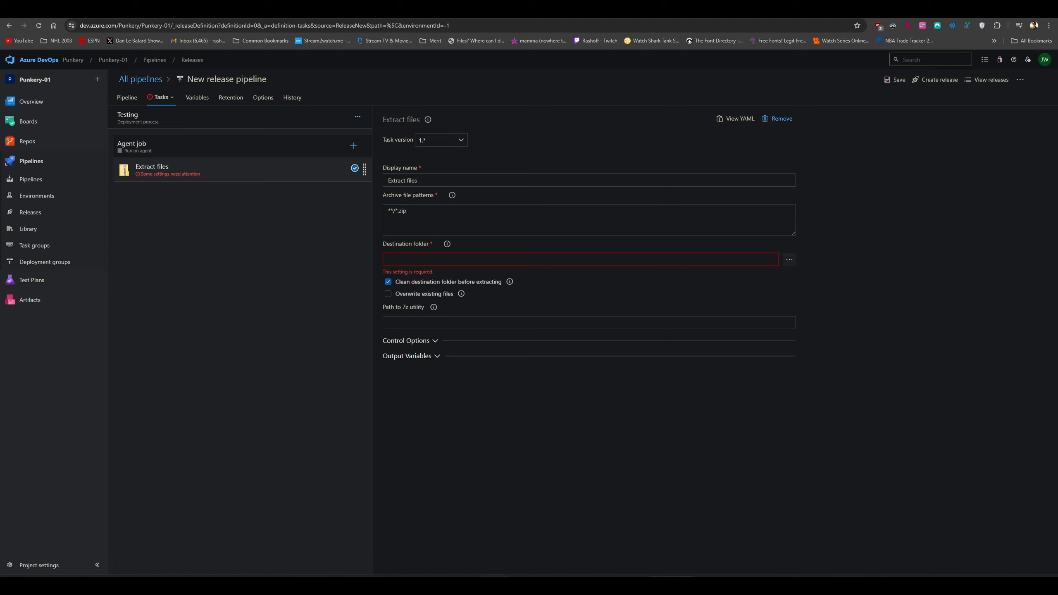
{"action": "left_click_drag", "start_coordinate": [398, 212], "coordinate": [395, 211]}
{"action": "type", "text": "$(Build.BuildId)"}
{"action": "left_click", "coordinate": [443, 256]}
{"action": "type", "text": "$(Build.DefaultWorkingDirectory)/$(Build.BuildId)"}
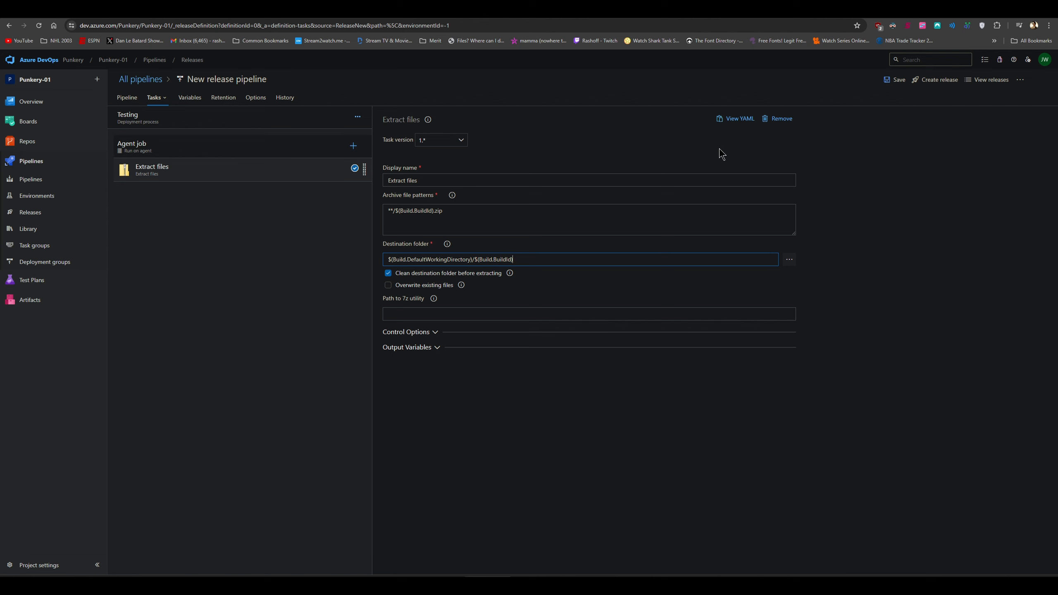
{"action": "left_click", "coordinate": [889, 82]}
{"action": "left_click", "coordinate": [567, 361]}
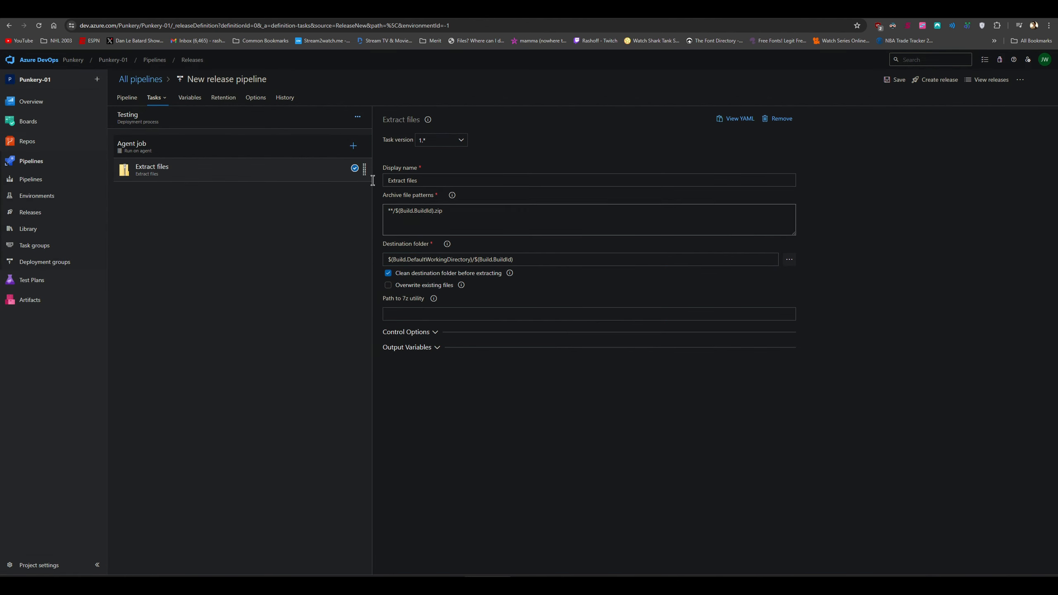
Add an Azure CLI task to the Testing job and rename it 'Upload files to Azure Blob'
{"action": "left_click", "coordinate": [353, 146]}
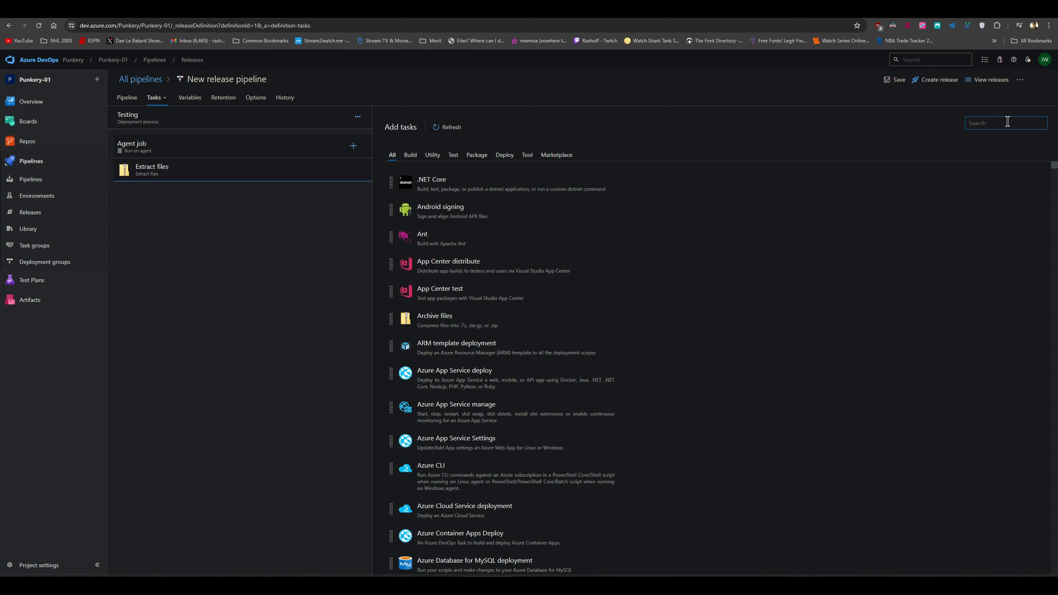
{"action": "type", "text": "Azr"}
{"action": "key", "text": "BackSpace"}
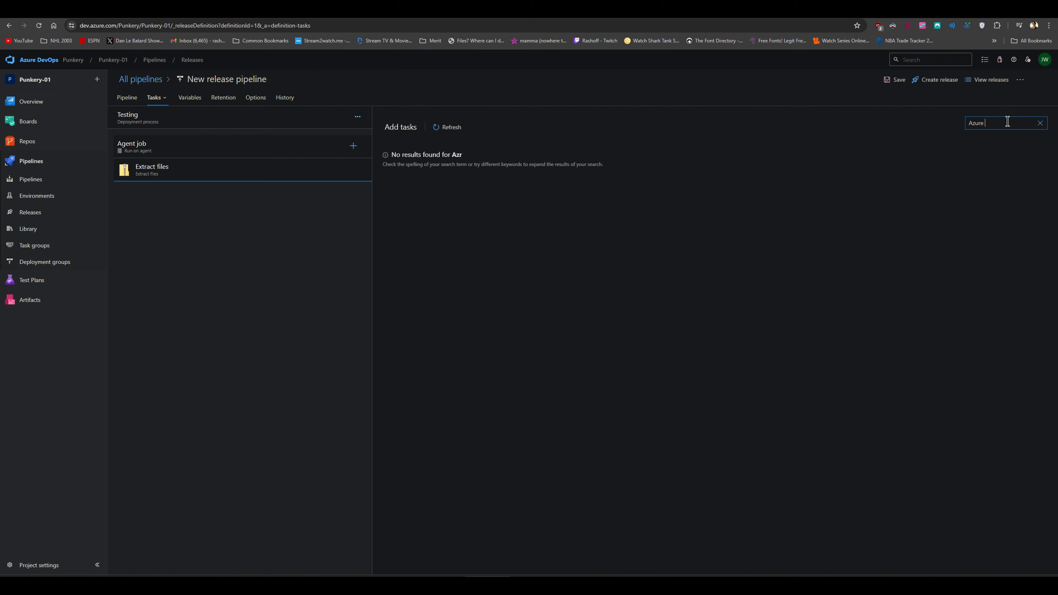
{"action": "mouse_move", "coordinate": [700, 172]}
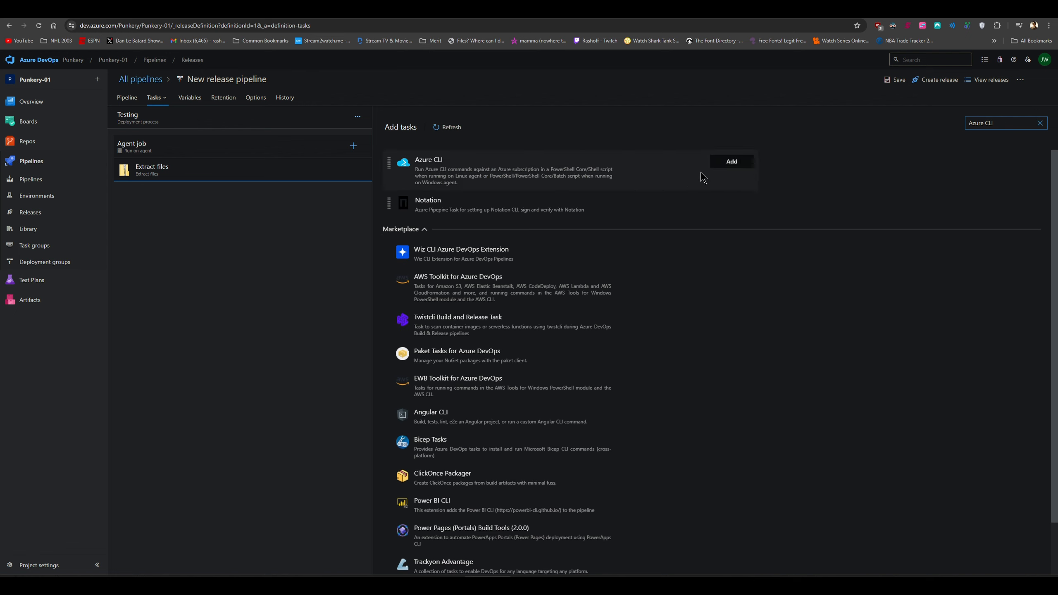
{"action": "left_click", "coordinate": [731, 162]}
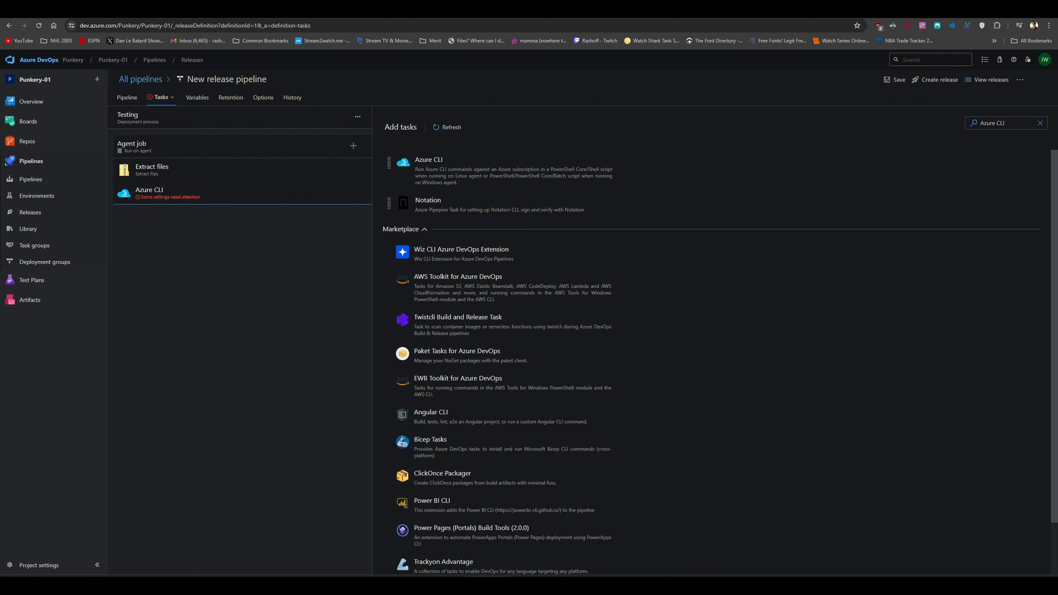
{"action": "left_click", "coordinate": [194, 195]}
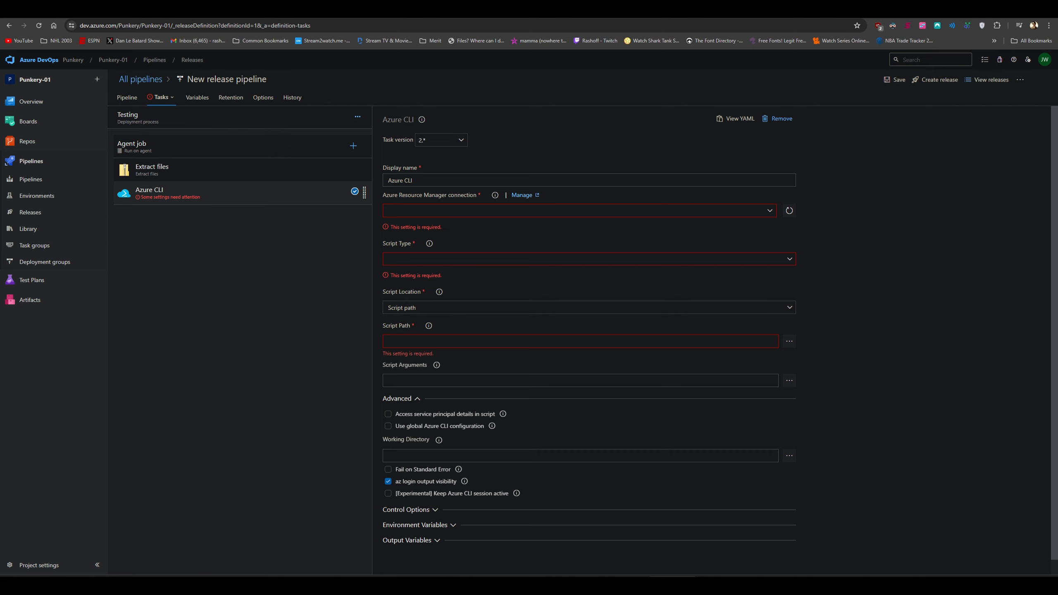
{"action": "key", "text": "ctrl+a"}
{"action": "type", "text": "Upload files to Azure Blob"}
Select Azure subscription 1 as the connection and authorize it by signing in to the account
{"action": "left_click", "coordinate": [503, 212]}
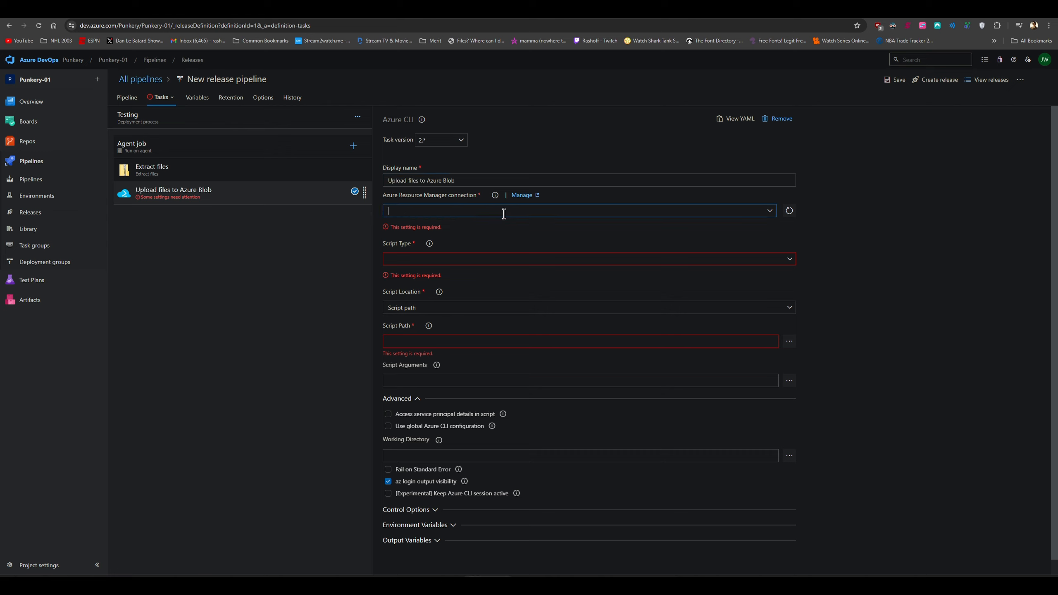
{"action": "left_click", "coordinate": [769, 211]}
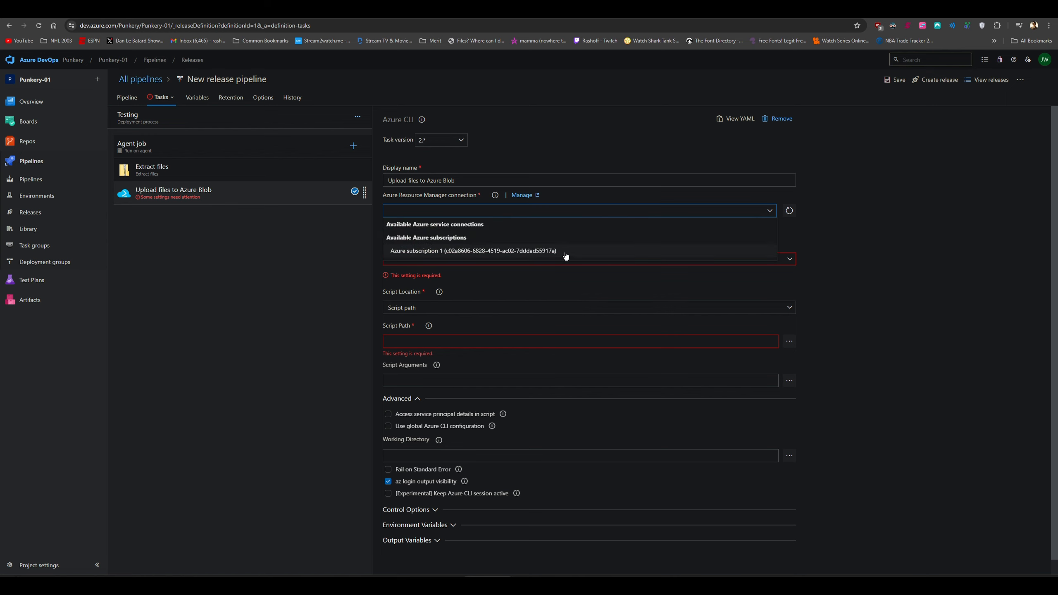
{"action": "left_click", "coordinate": [560, 252]}
{"action": "left_click", "coordinate": [746, 212]}
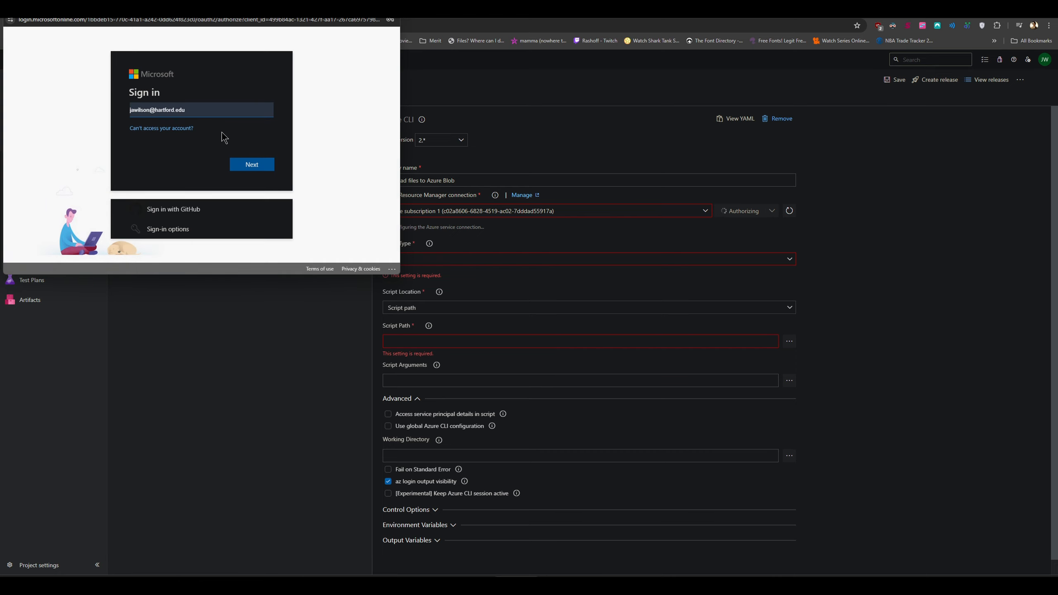
{"action": "scroll", "coordinate": [302, 144], "scroll_direction": "down", "scroll_amount": 1}
{"action": "left_click", "coordinate": [302, 144]}
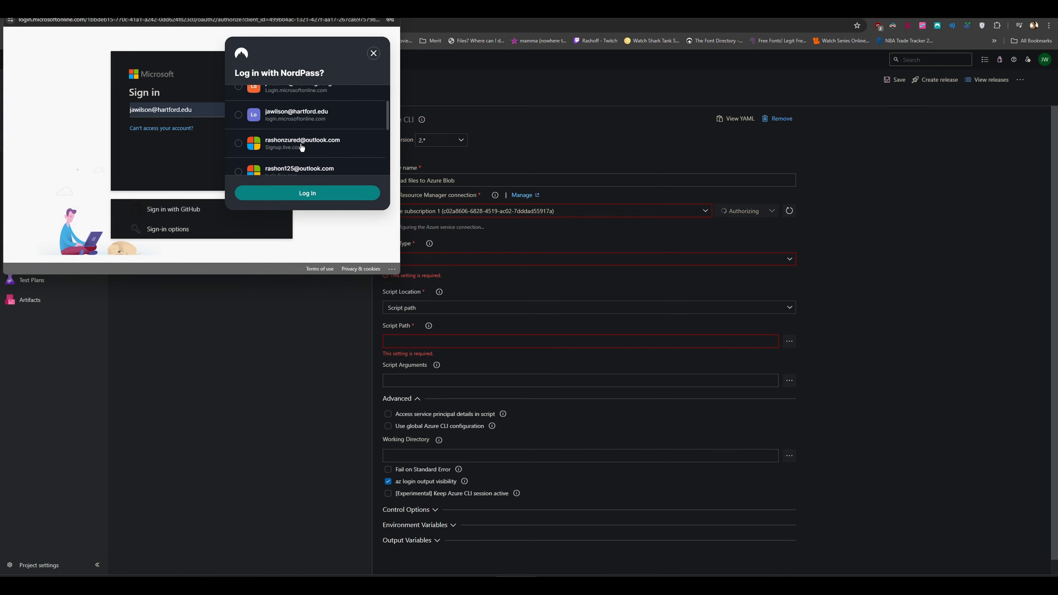
{"action": "left_click", "coordinate": [309, 196]}
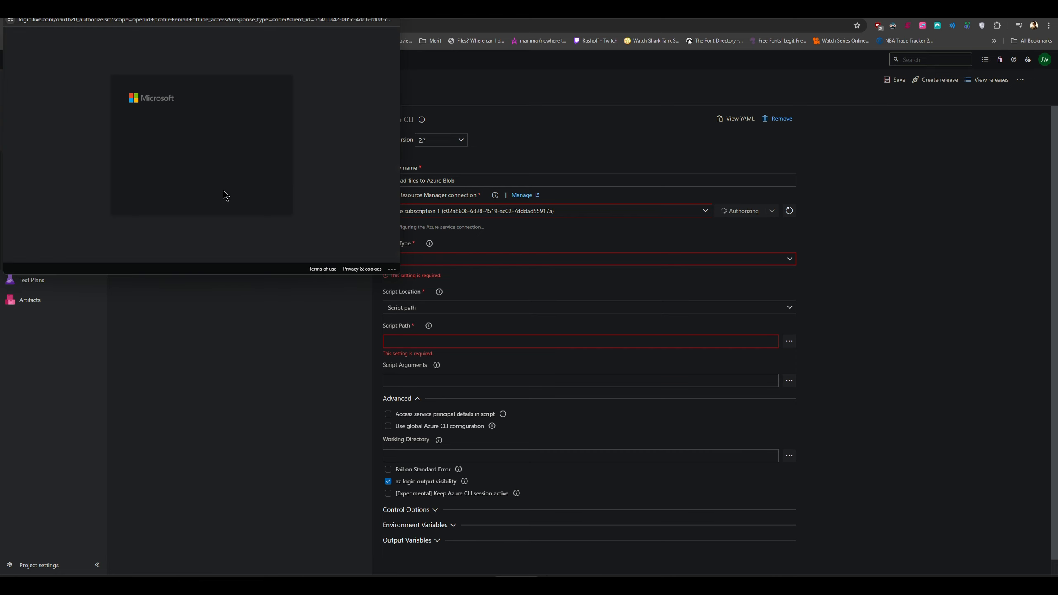
{"action": "scroll", "coordinate": [279, 154], "scroll_direction": "down", "scroll_amount": 2}
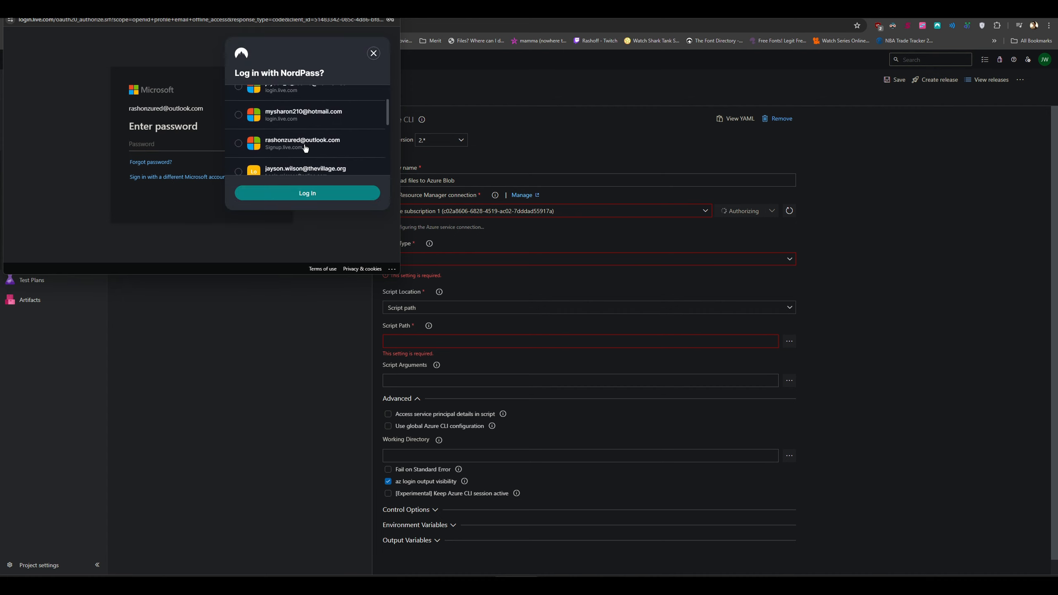
{"action": "left_click", "coordinate": [303, 146]}
{"action": "left_click", "coordinate": [301, 193]}
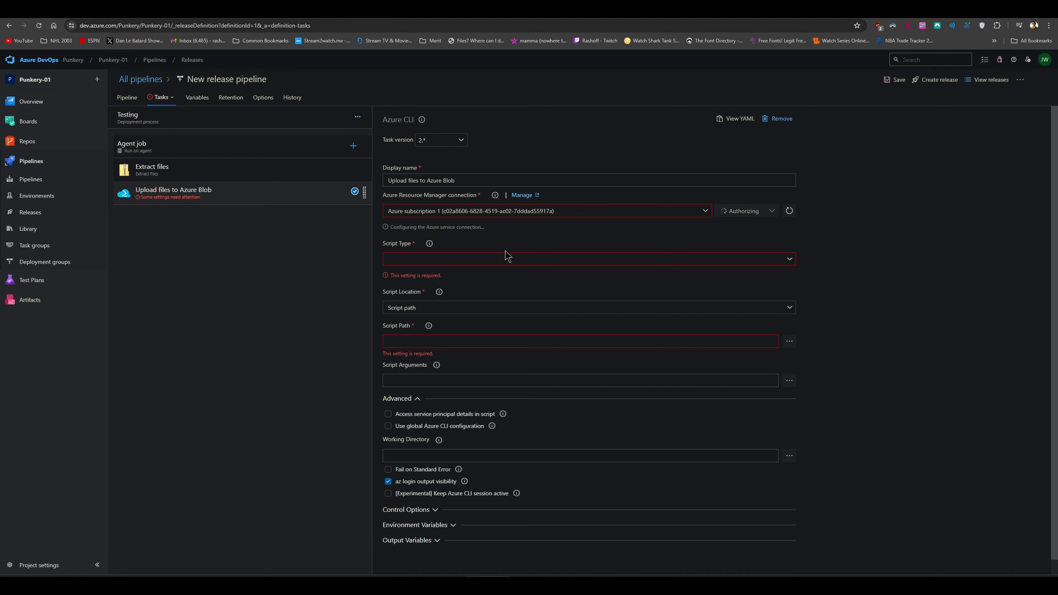
Set the task's Script Type to Shell and Script Location to Inline script
{"action": "left_click", "coordinate": [484, 259]}
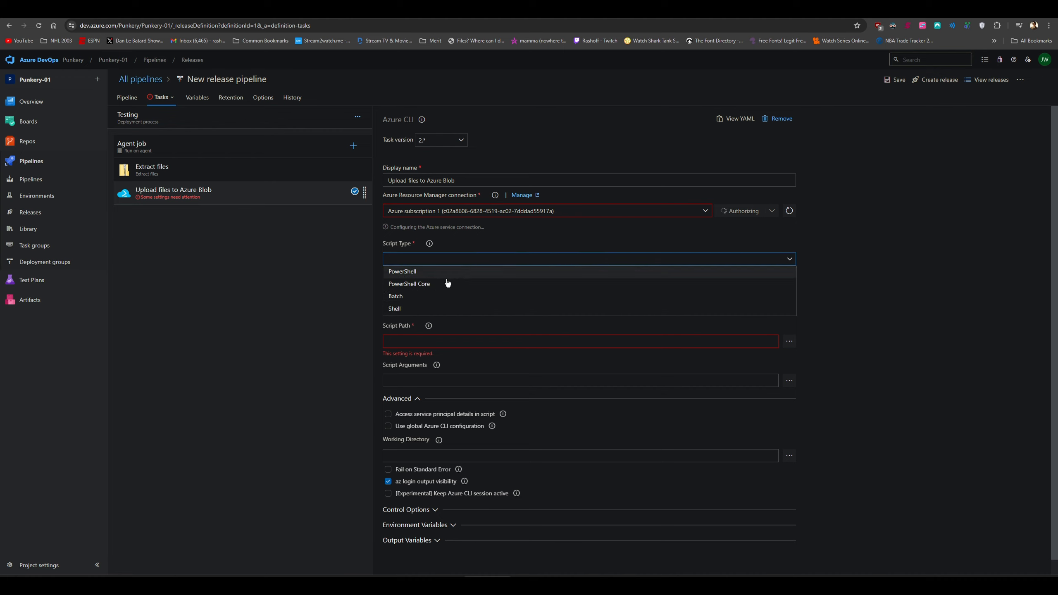
{"action": "left_click", "coordinate": [416, 311]}
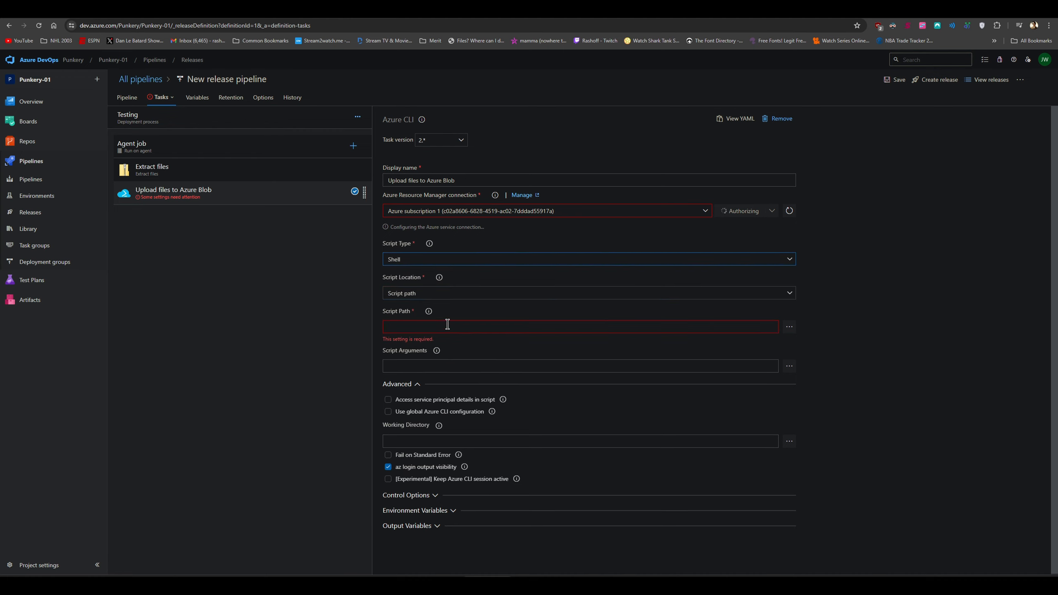
{"action": "left_click", "coordinate": [528, 370]}
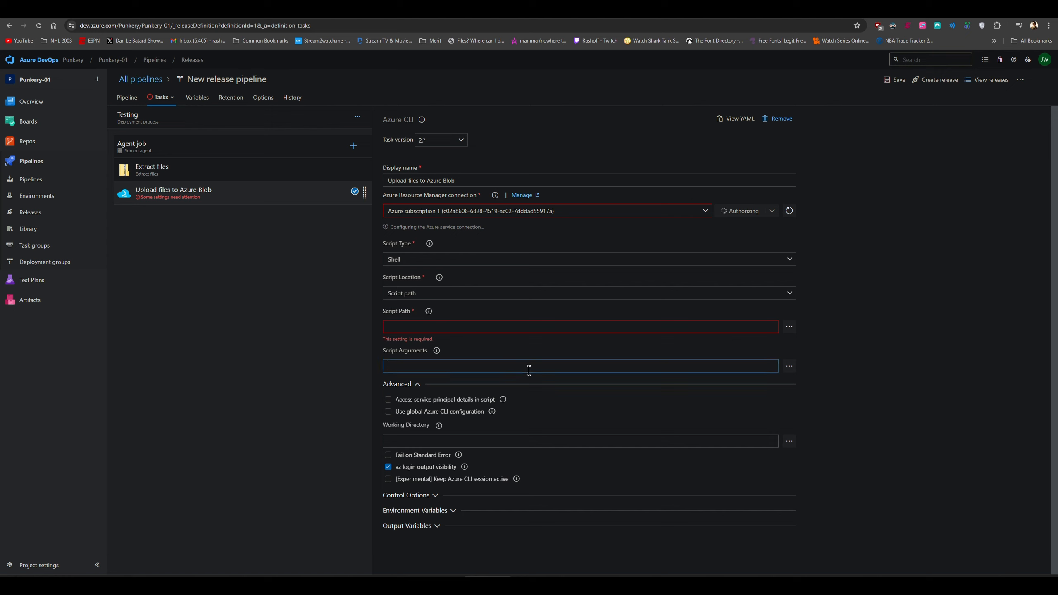
{"action": "left_click", "coordinate": [481, 299]}
{"action": "left_click", "coordinate": [429, 315]}
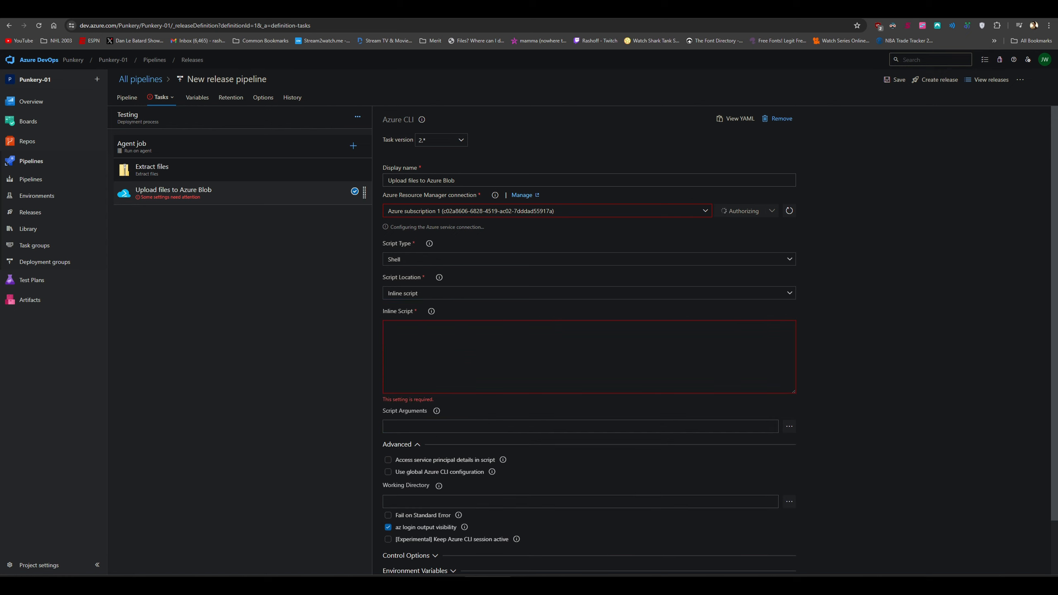
Paste the az storage blob upload-batch script for account jwtst; set working directory $(Build.DefaultWorkingDirectory)/$(Build.BuildId)
{"action": "left_click", "coordinate": [506, 356]}
{"action": "type", "text": "az storage blob upload-batch --account-name tcbjw1tst --destination \"\\$web\" --source ./files --overwrite"}
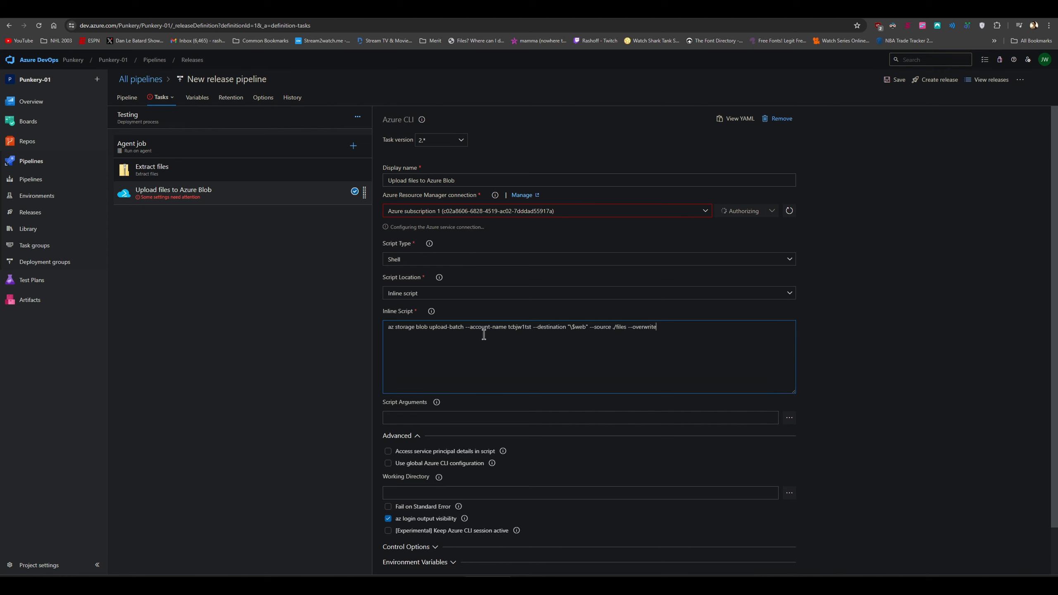
{"action": "left_click_drag", "start_coordinate": [511, 326], "coordinate": [533, 327]}
{"action": "type", "text": "JWT"}
{"action": "key", "text": "BackSpace"}
{"action": "key", "text": "BackSpace"}
{"action": "key", "text": "BackSpace"}
{"action": "type", "text": "jwtst"}
{"action": "left_click", "coordinate": [519, 328]}
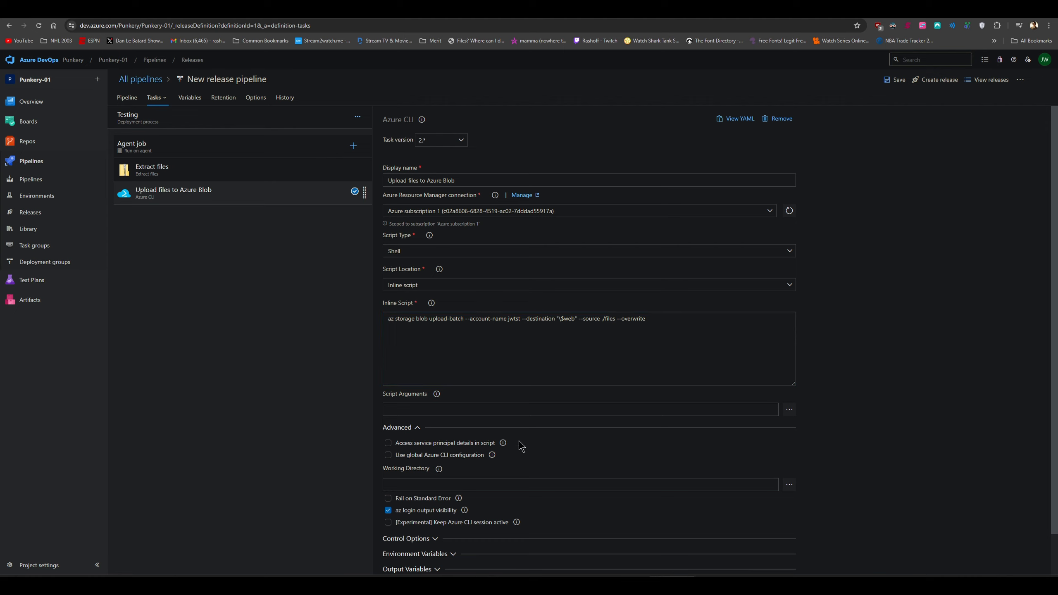
{"action": "left_click", "coordinate": [512, 484]}
{"action": "type", "text": "$(Build.DefaultWorkingDirectory)/$(Build.BuildId"}
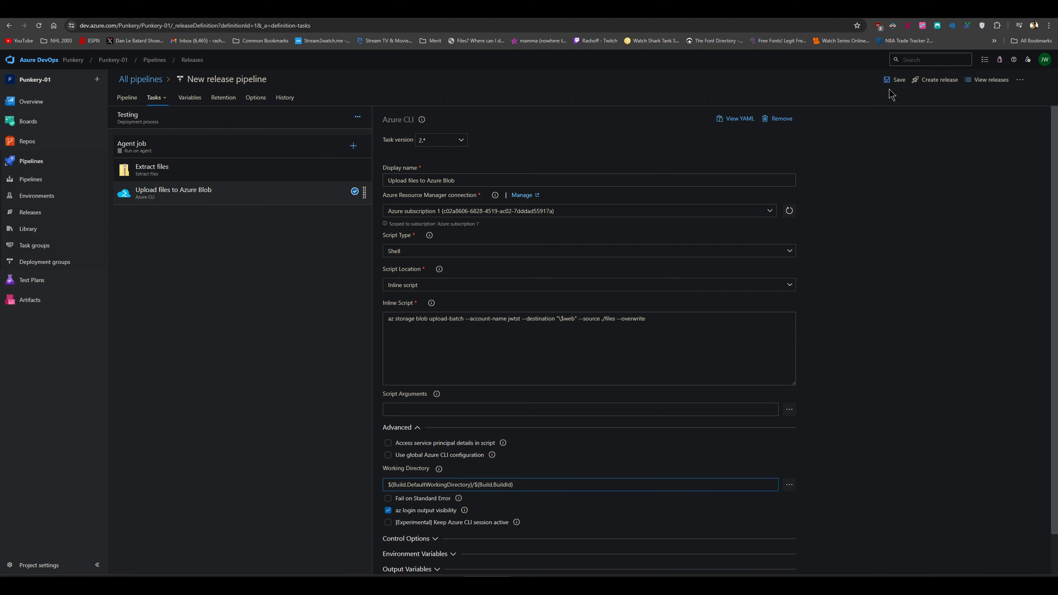
Rename the release pipeline to 'Punkery-01-CD' and save it
{"action": "left_click", "coordinate": [231, 81]}
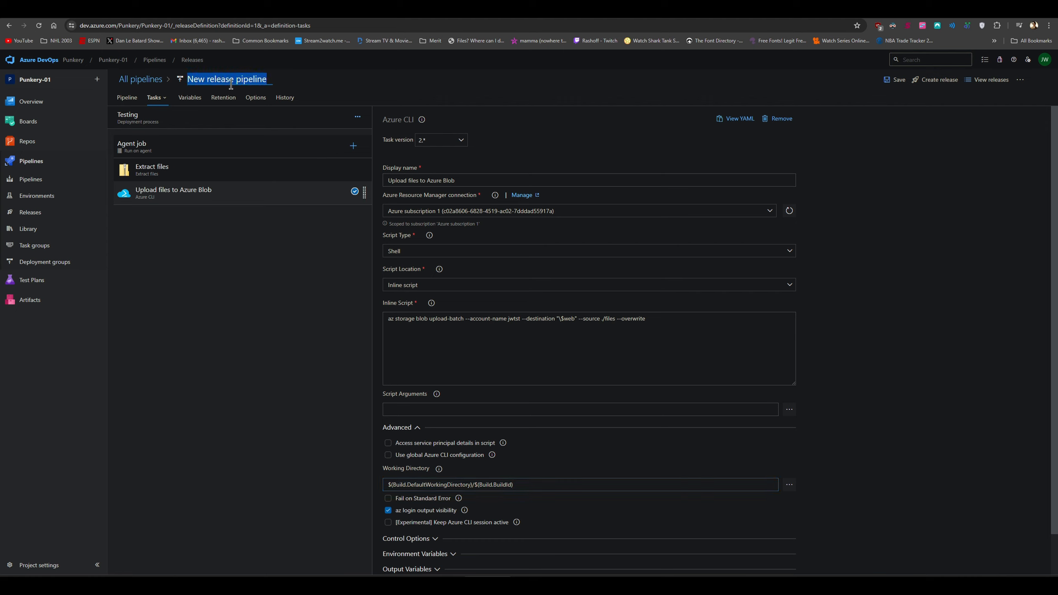
{"action": "type", "text": "Punkery"}
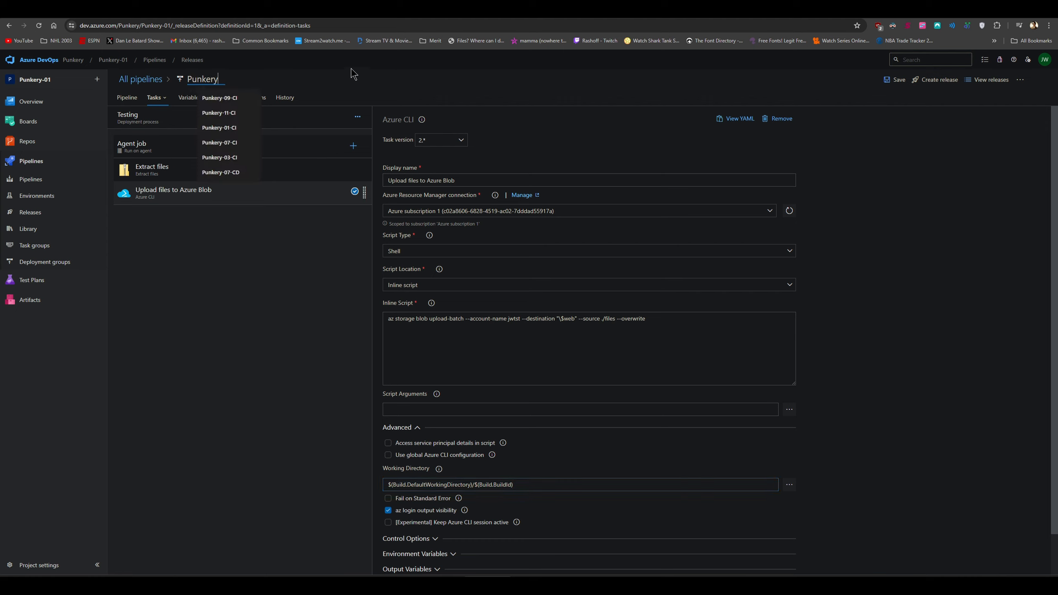
{"action": "type", "text": "-01-CD"}
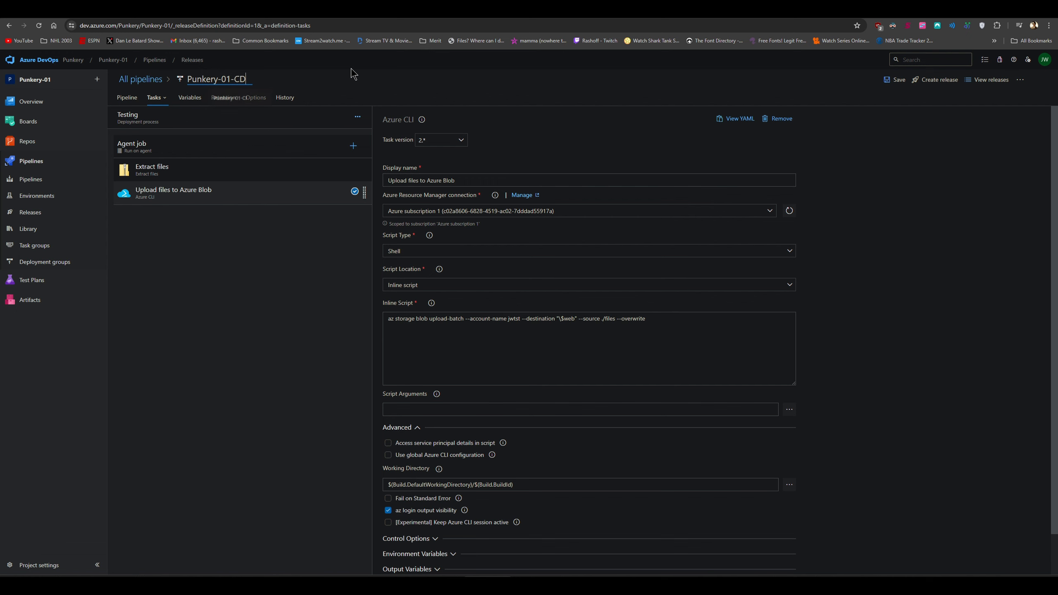
{"action": "left_click", "coordinate": [523, 88]}
{"action": "left_click", "coordinate": [896, 81]}
{"action": "left_click", "coordinate": [568, 346]}
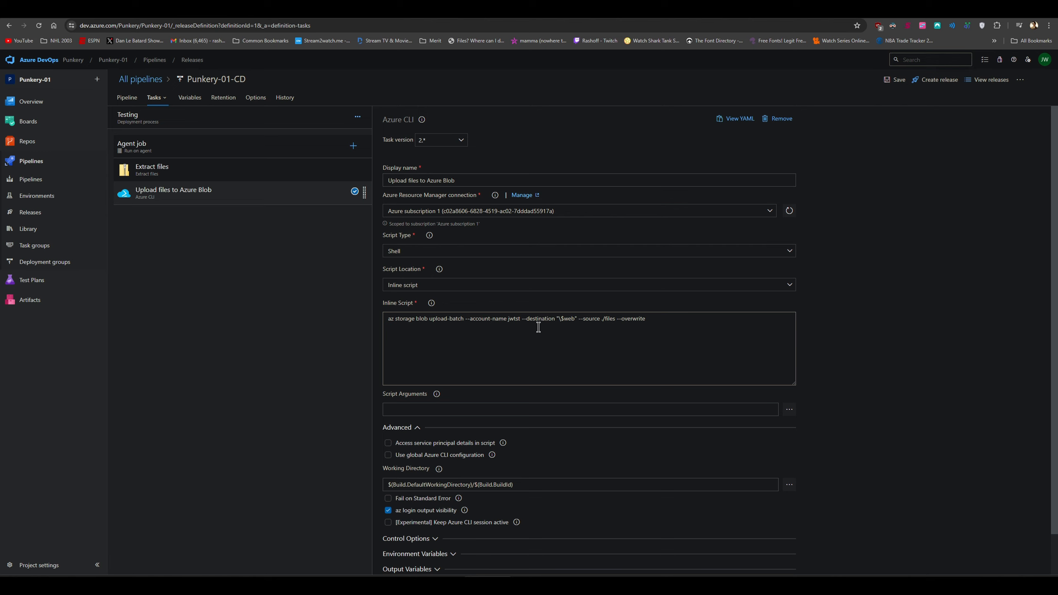
Clone the Testing stage and name the copy 'QA'
{"action": "left_click", "coordinate": [129, 99]}
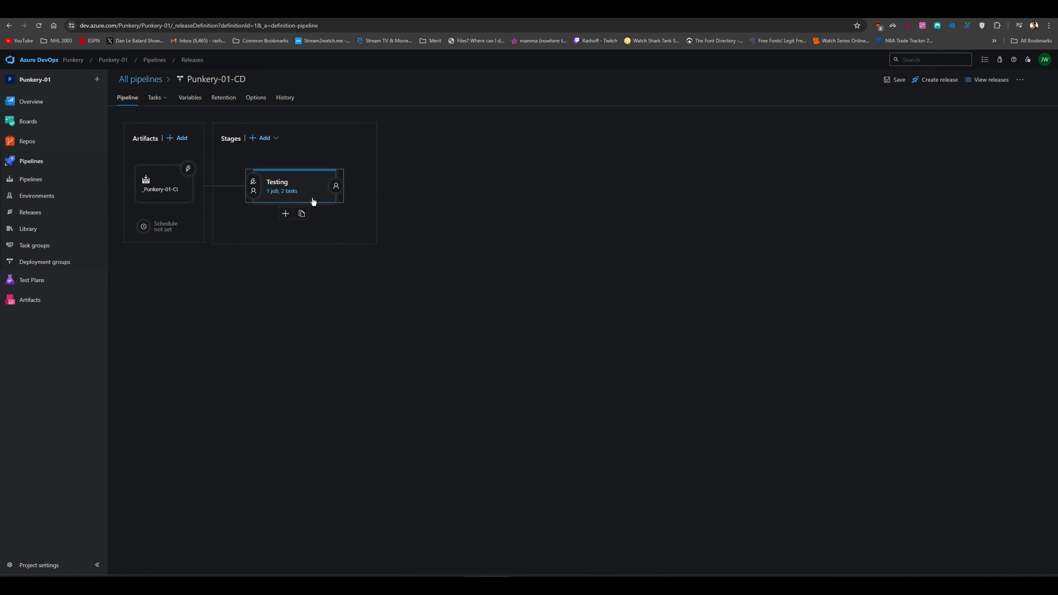
{"action": "left_click", "coordinate": [316, 213]}
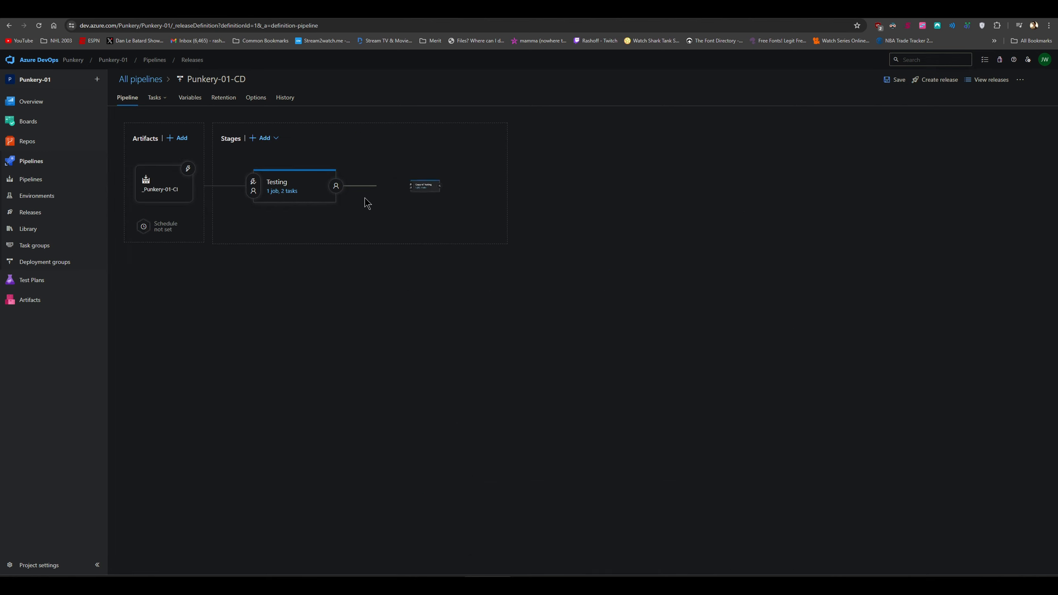
{"action": "left_click", "coordinate": [414, 187]}
{"action": "left_click_drag", "start_coordinate": [745, 189], "coordinate": [662, 188]}
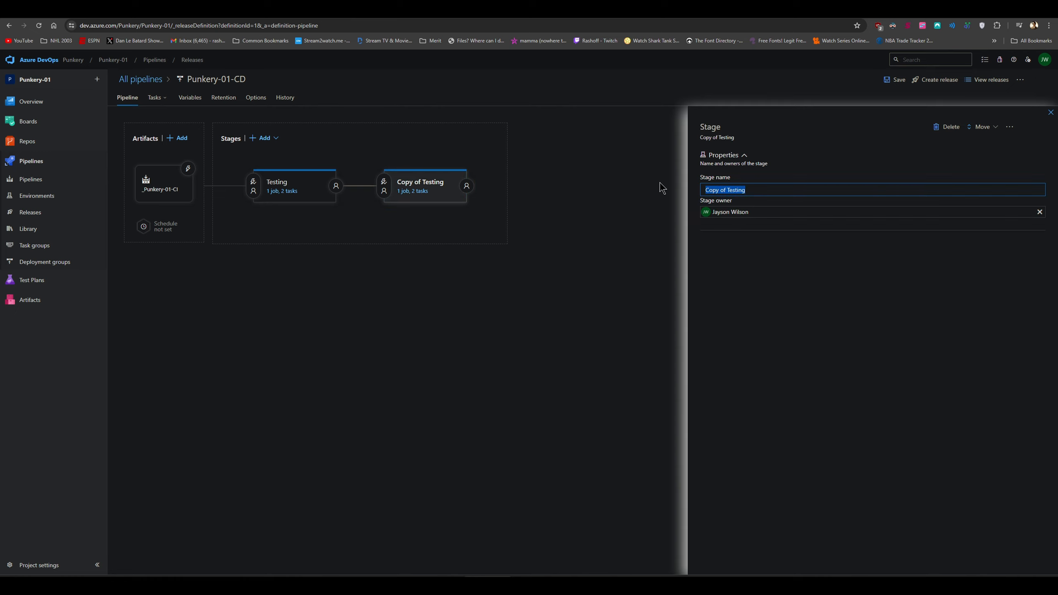
{"action": "type", "text": "QA"}
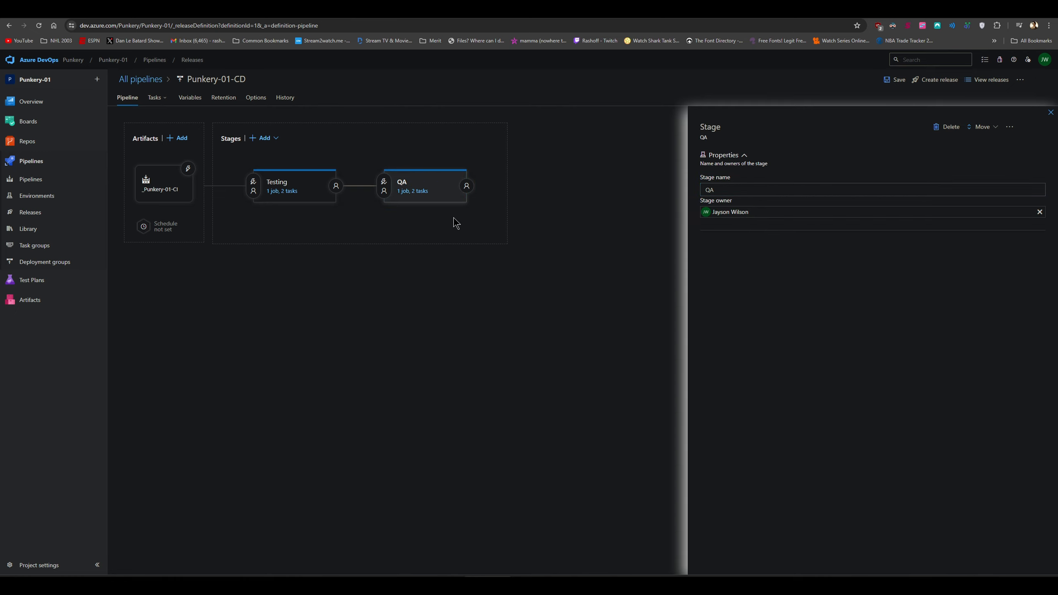
Change the QA upload script's storage account from jwtst to jwqa and save
{"action": "left_click", "coordinate": [426, 195]}
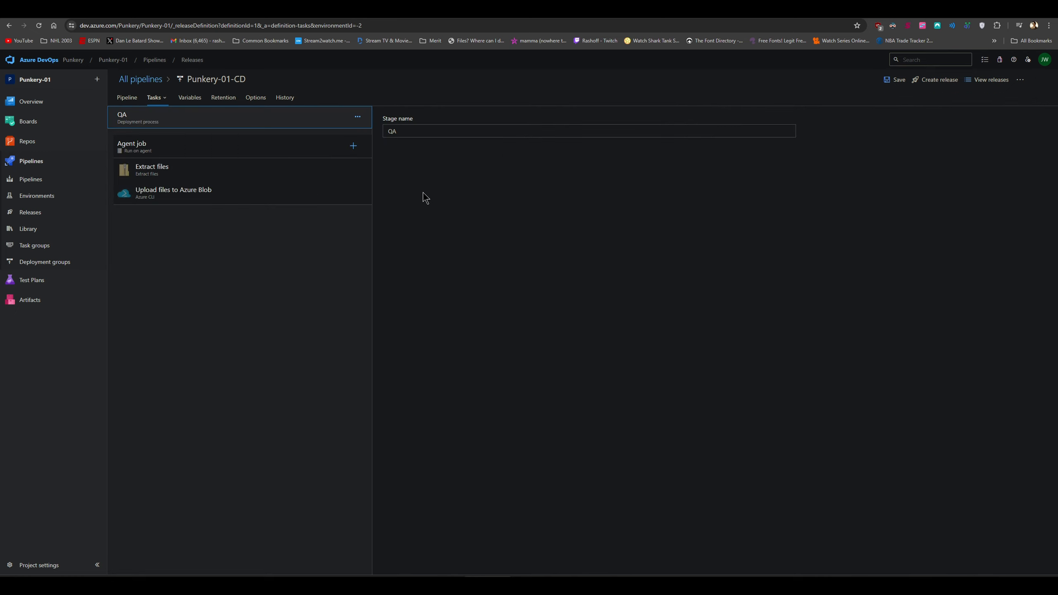
{"action": "left_click", "coordinate": [186, 194]}
{"action": "left_click", "coordinate": [520, 319]}
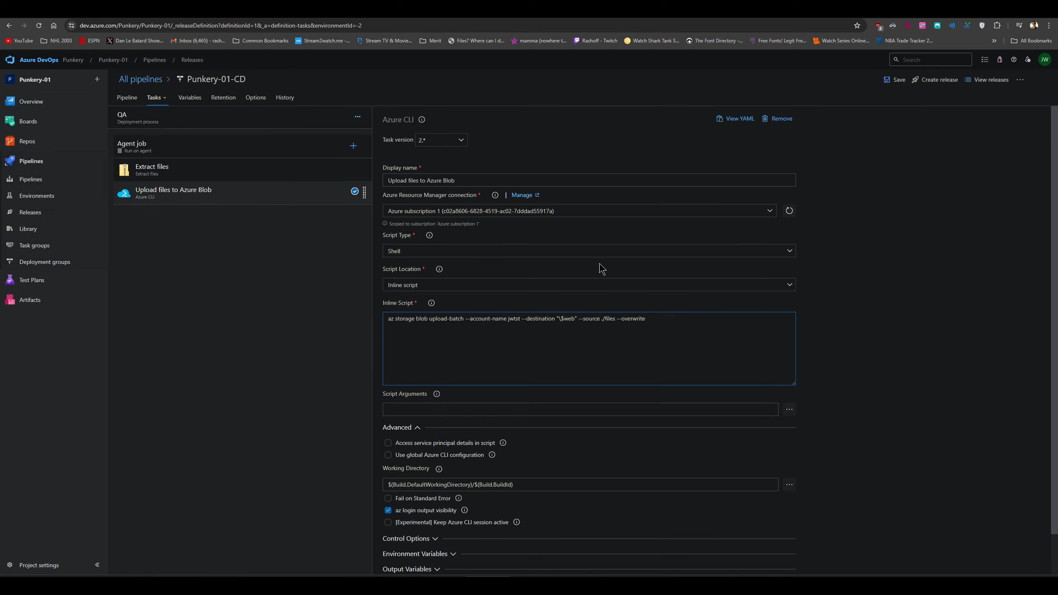
{"action": "key", "text": "BackSpace"}
{"action": "key", "text": "BackSpace"}
{"action": "key", "text": "BackSpace"}
{"action": "type", "text": "qa"}
{"action": "left_click", "coordinate": [894, 80]}
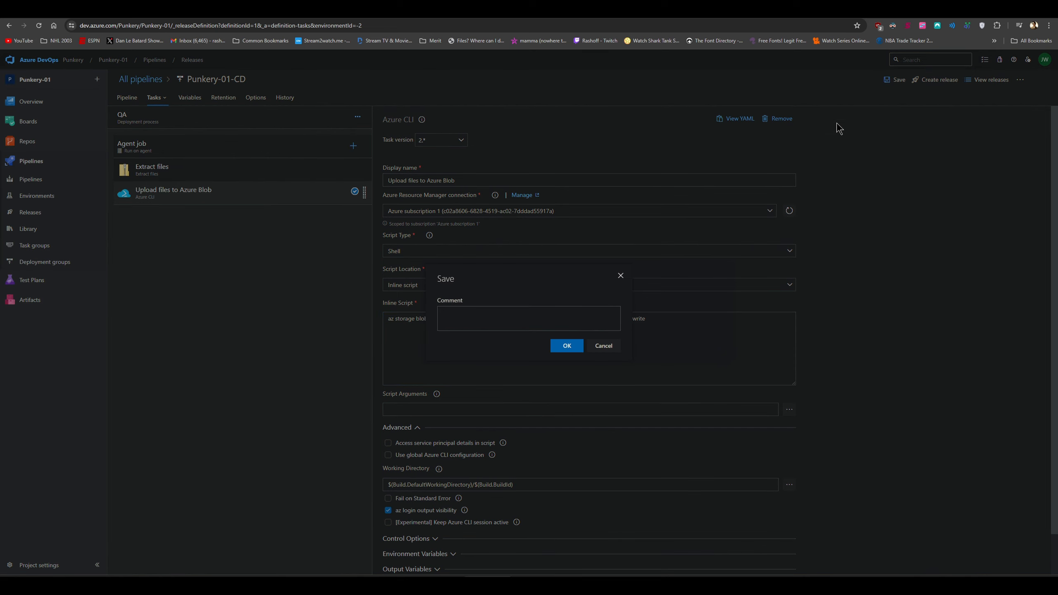
{"action": "left_click", "coordinate": [575, 347]}
Clone QA into a new 'Production' stage, save, and open its Upload files to Azure Blob task
{"action": "left_click", "coordinate": [127, 98]}
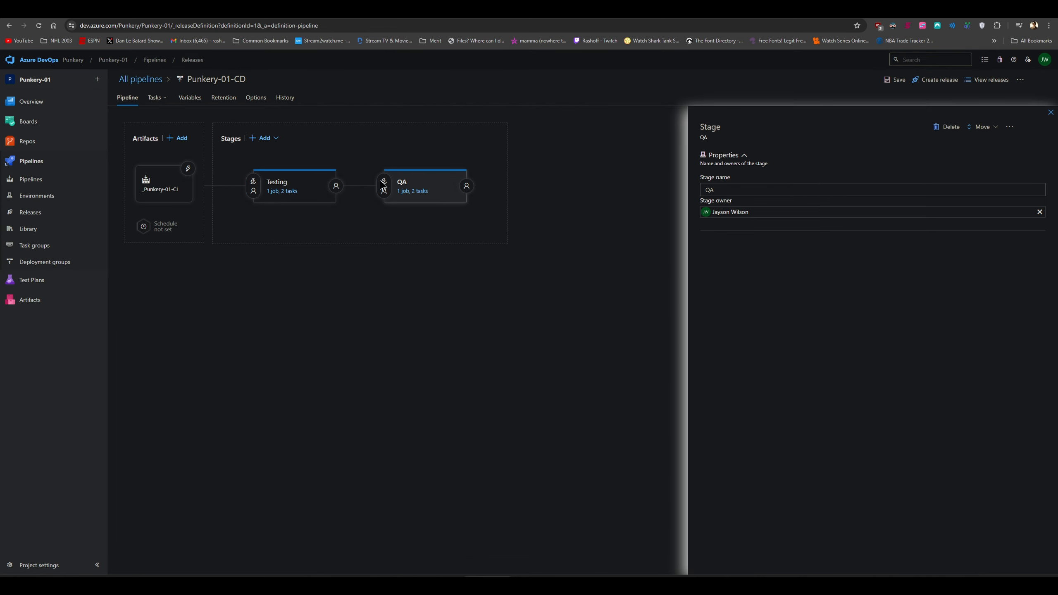
{"action": "left_click", "coordinate": [433, 214]}
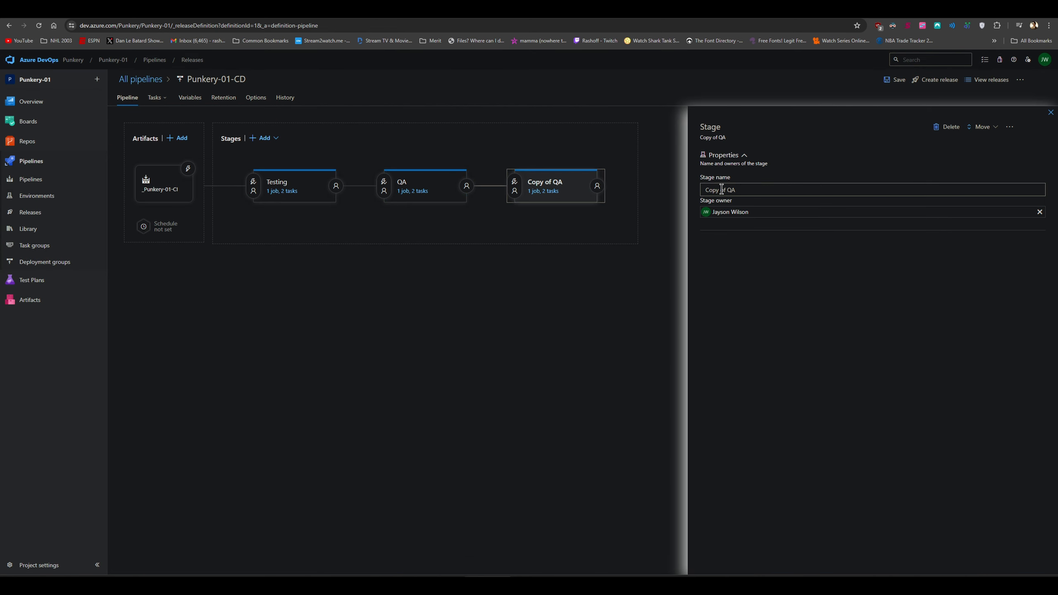
{"action": "type", "text": "Production"}
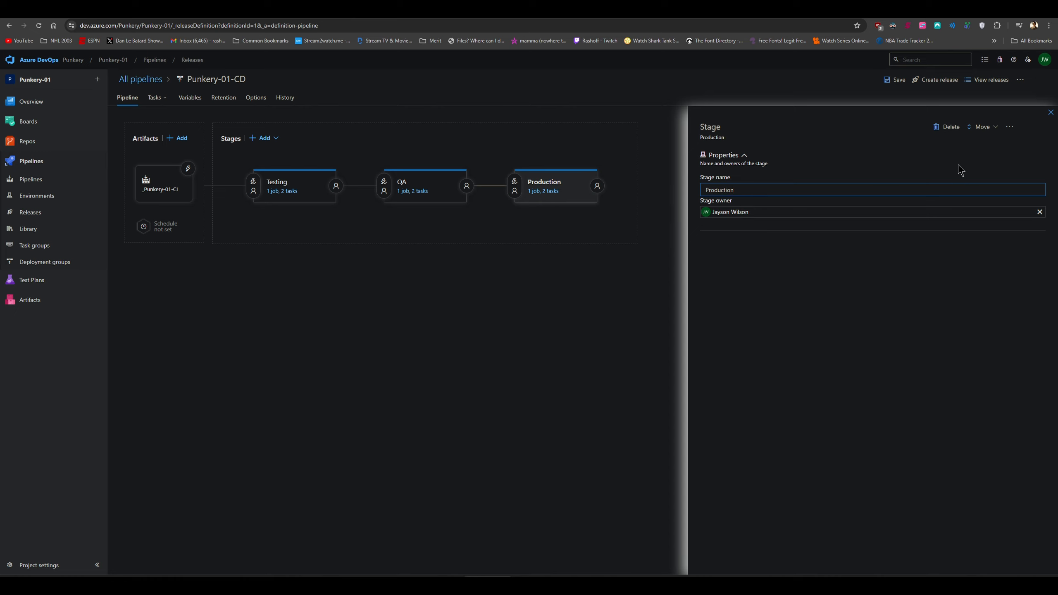
{"action": "left_click", "coordinate": [1050, 113]}
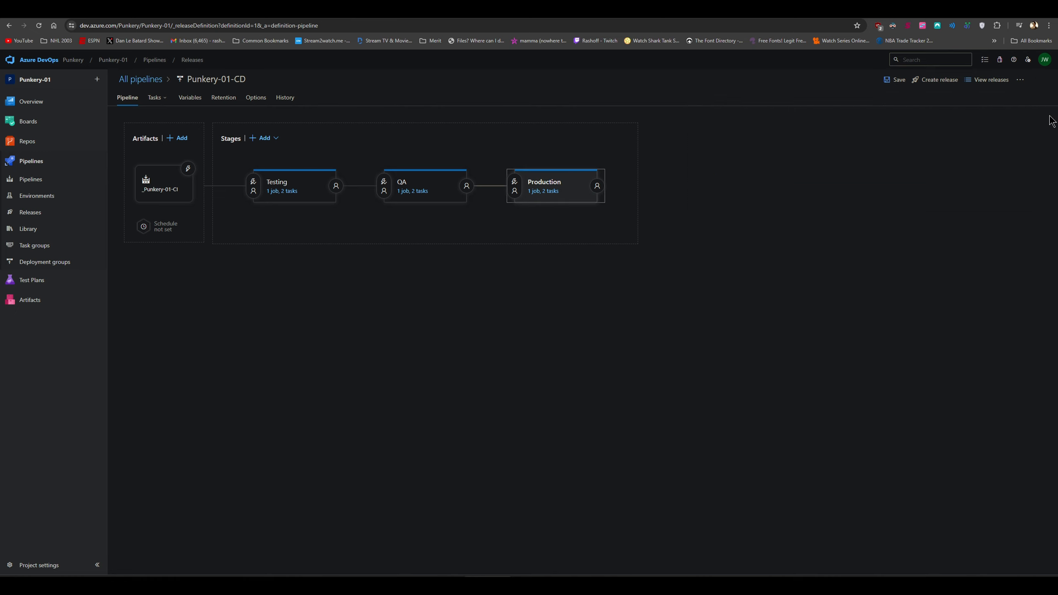
{"action": "left_click", "coordinate": [894, 80]}
{"action": "left_click", "coordinate": [566, 346]}
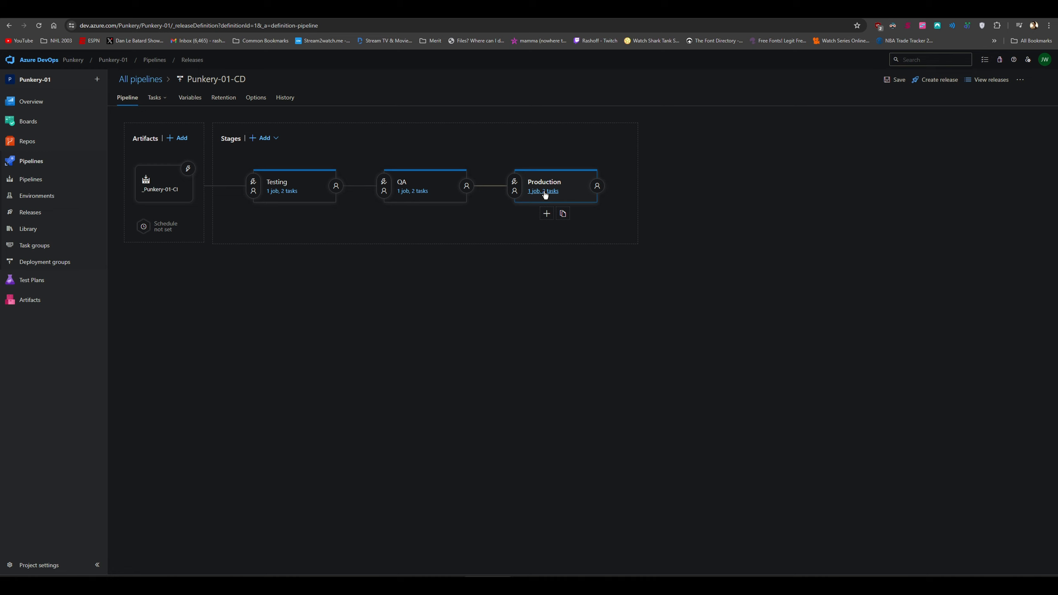
{"action": "left_click", "coordinate": [543, 192]}
{"action": "left_click", "coordinate": [211, 200]}
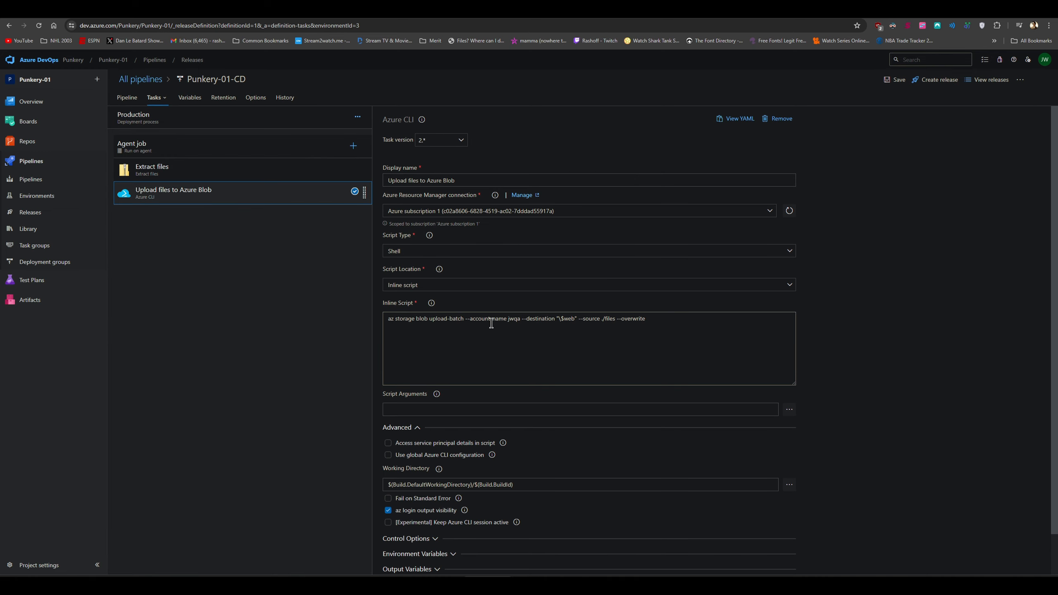
Change the Production upload script's storage account from jwqa to jwprd and save
{"action": "left_click", "coordinate": [521, 319]}
{"action": "key", "text": "BackSpace"}
{"action": "key", "text": "BackSpace"}
{"action": "type", "text": "prd"}
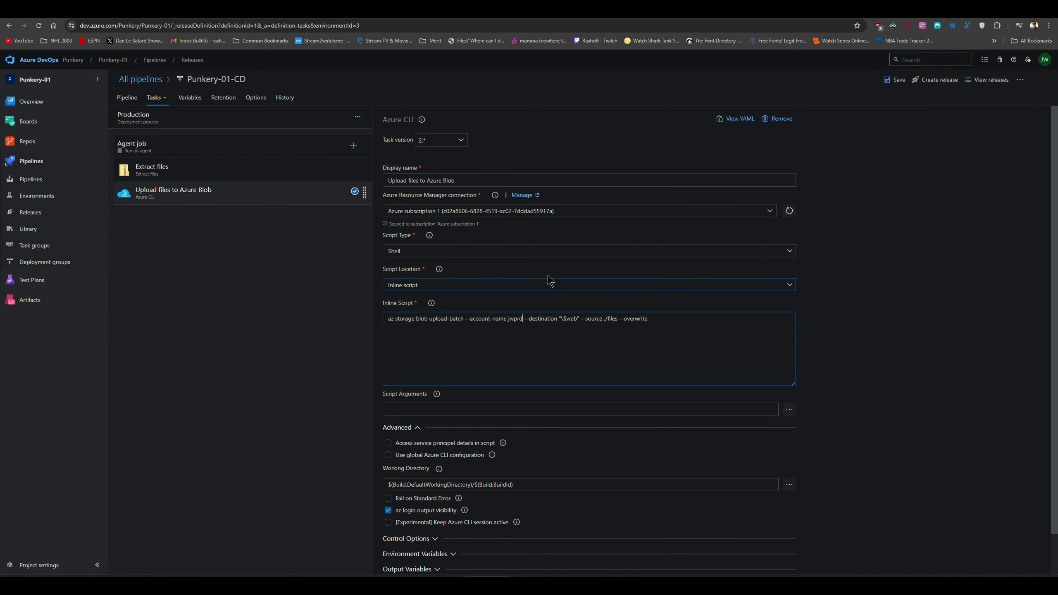
{"action": "left_click", "coordinate": [889, 83]}
{"action": "left_click", "coordinate": [564, 348]}
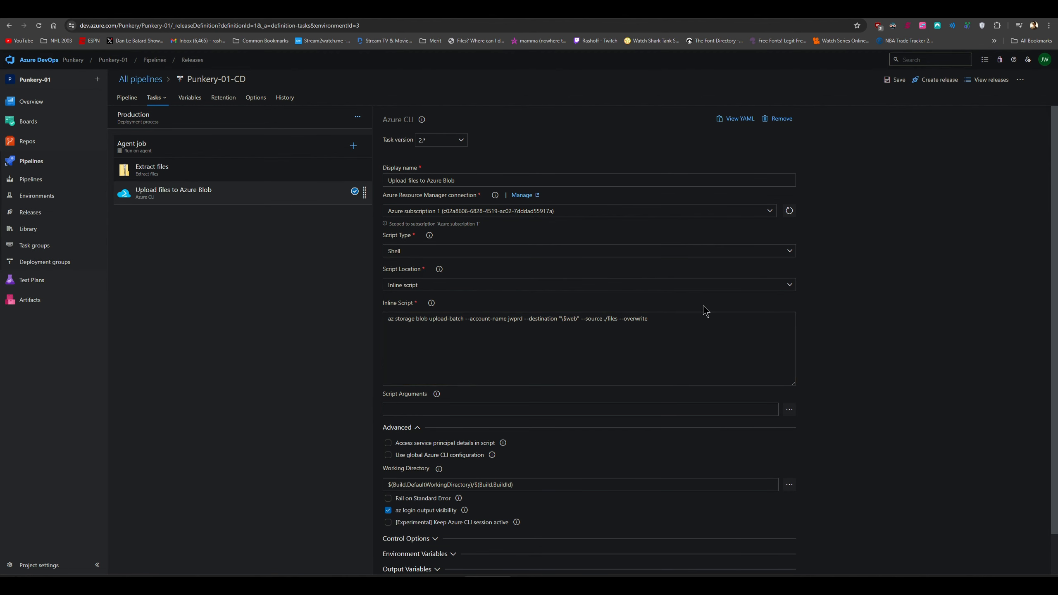
Enable pre-deployment approvals on Production with the suggested user as approver, then save
{"action": "left_click", "coordinate": [142, 99]}
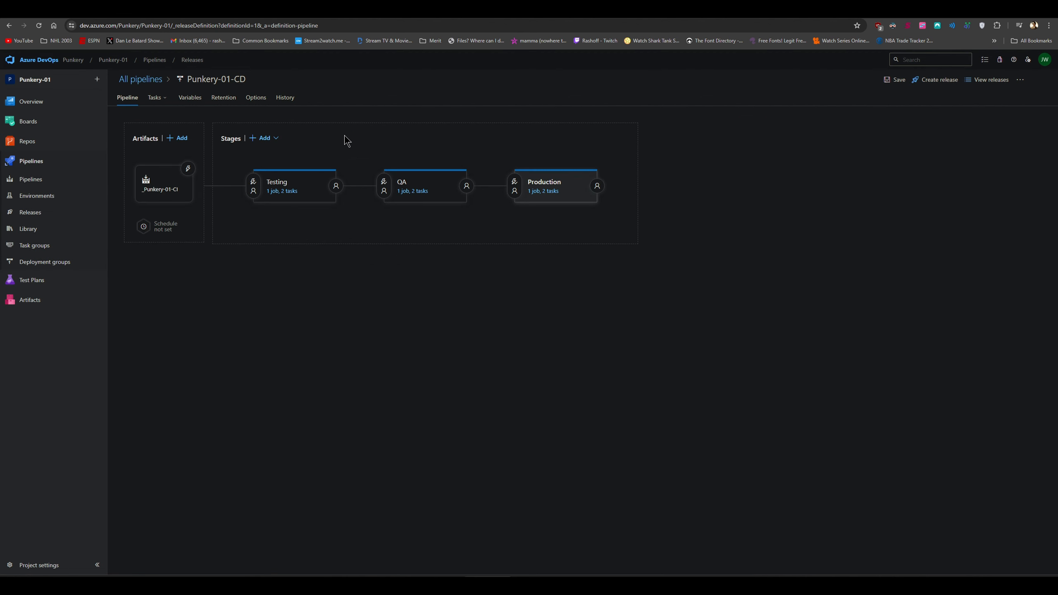
{"action": "left_click", "coordinate": [514, 183]}
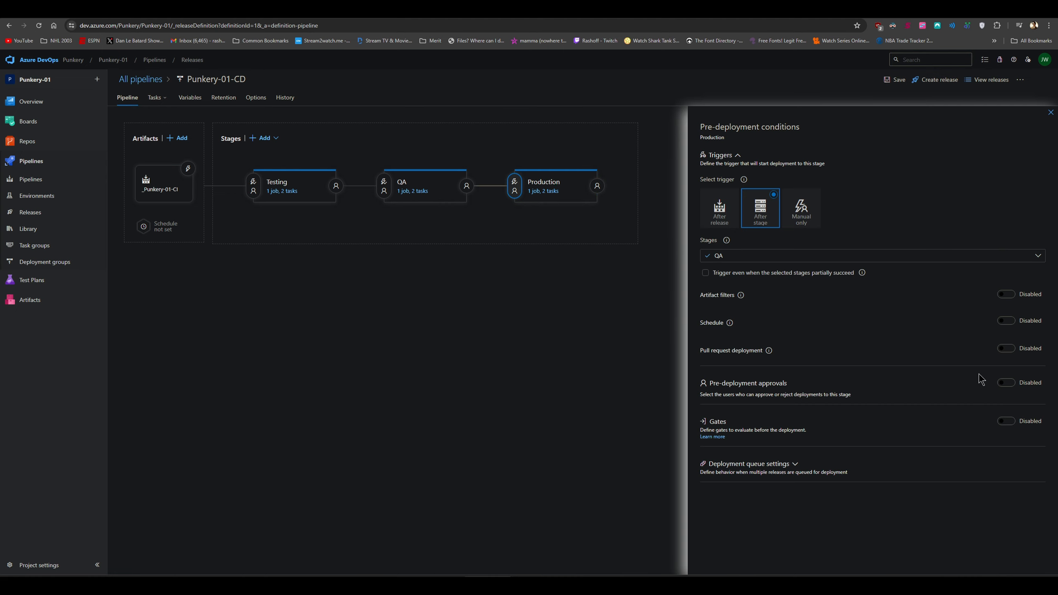
{"action": "left_click", "coordinate": [1005, 384]}
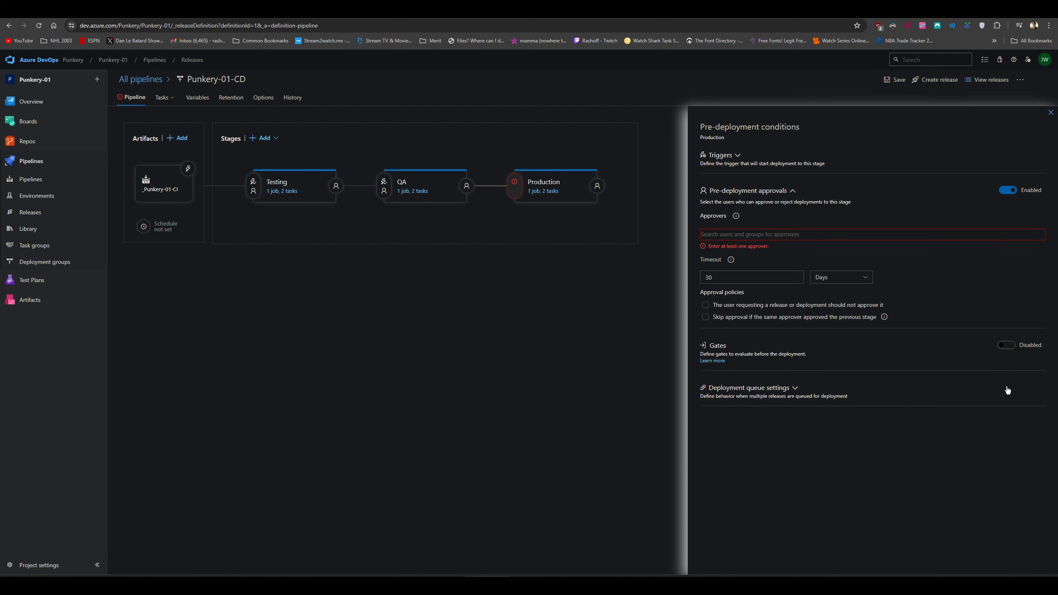
{"action": "left_click", "coordinate": [759, 234]}
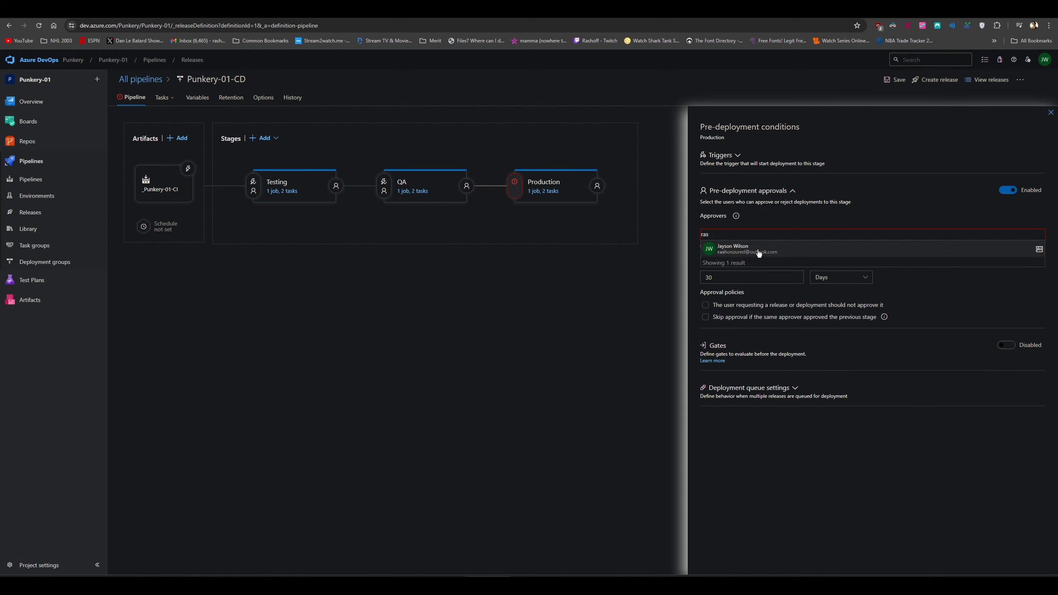
{"action": "left_click", "coordinate": [760, 253]}
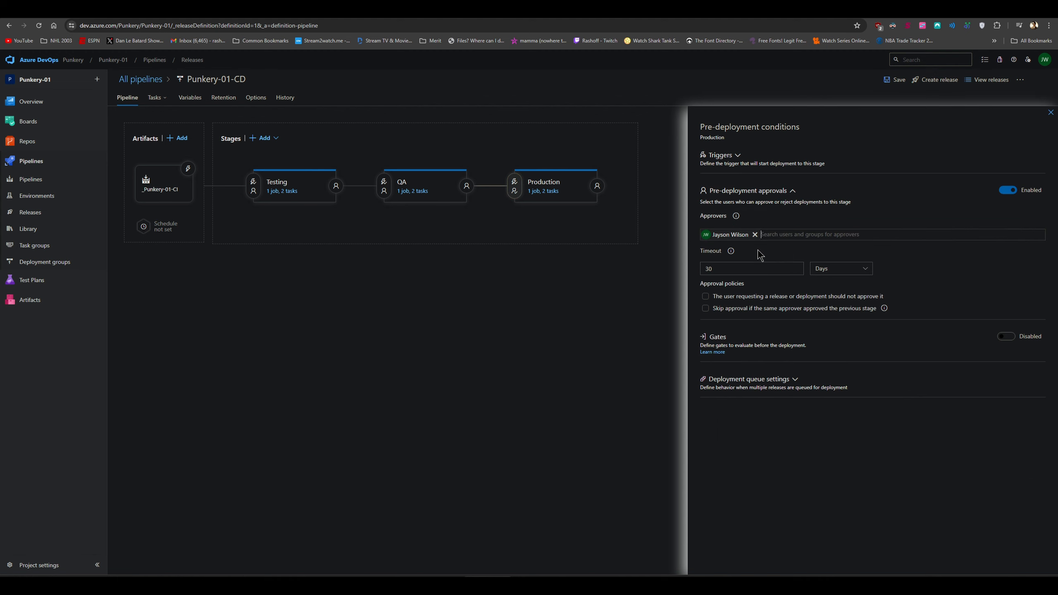
{"action": "left_click", "coordinate": [895, 80]}
{"action": "left_click", "coordinate": [573, 345]}
Manually run the Punkery-01-CI pipeline on the main branch
{"action": "left_click", "coordinate": [44, 183]}
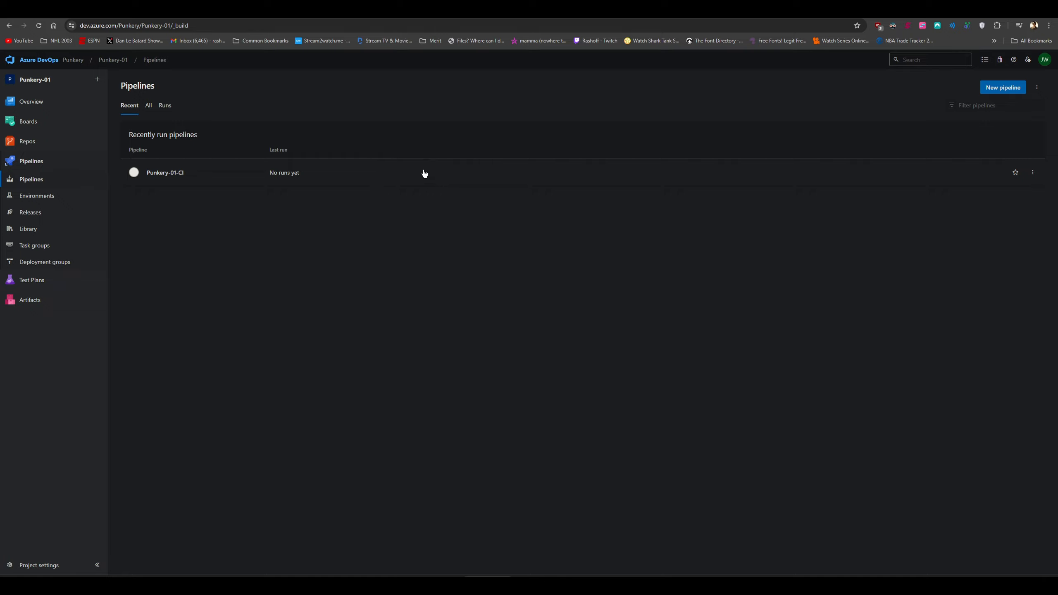
{"action": "left_click", "coordinate": [949, 180]}
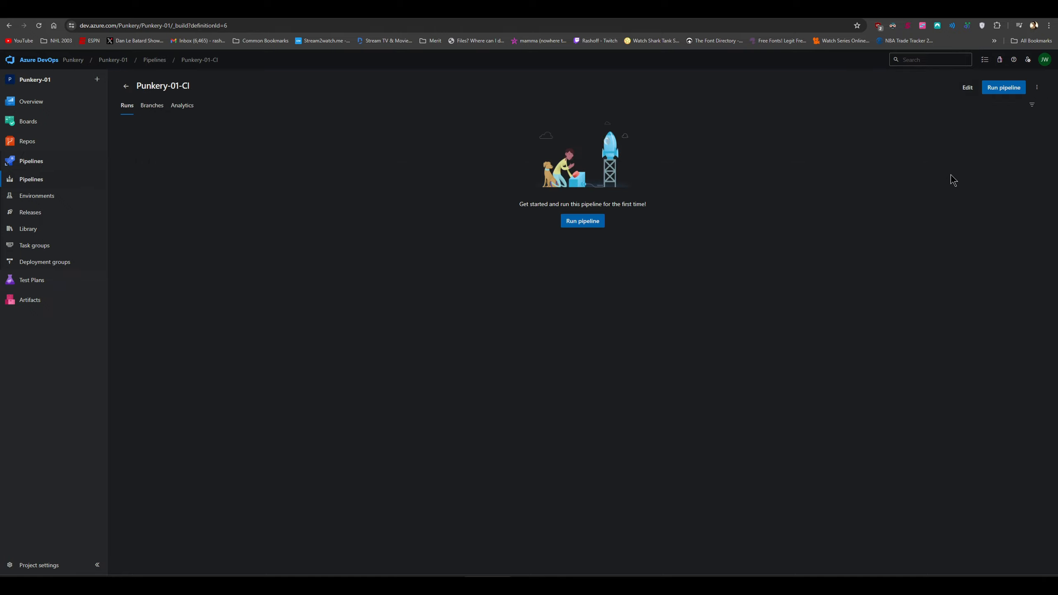
{"action": "left_click", "coordinate": [596, 223]}
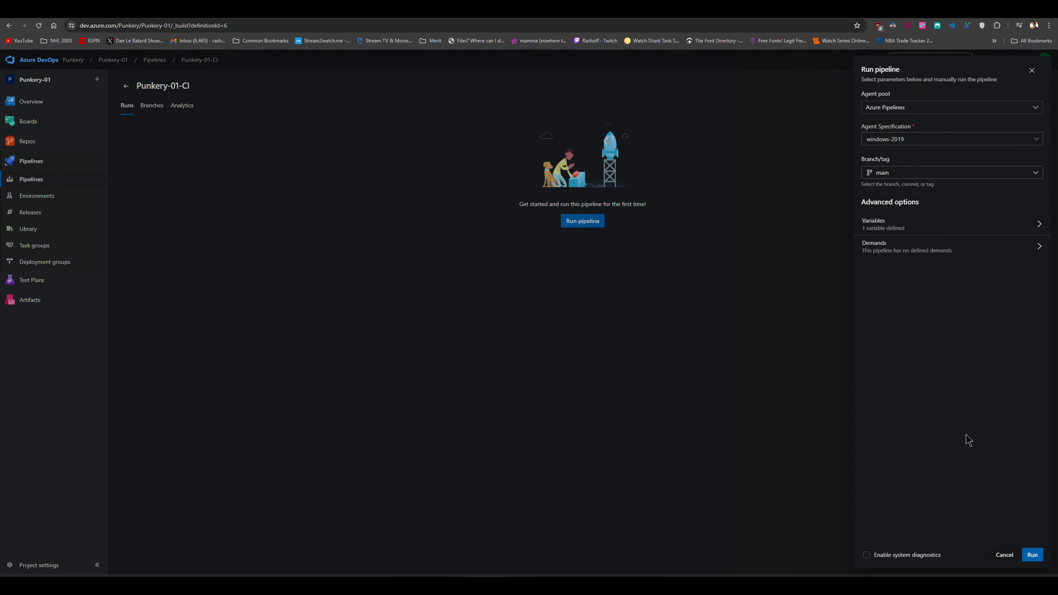
{"action": "left_click", "coordinate": [1032, 555]}
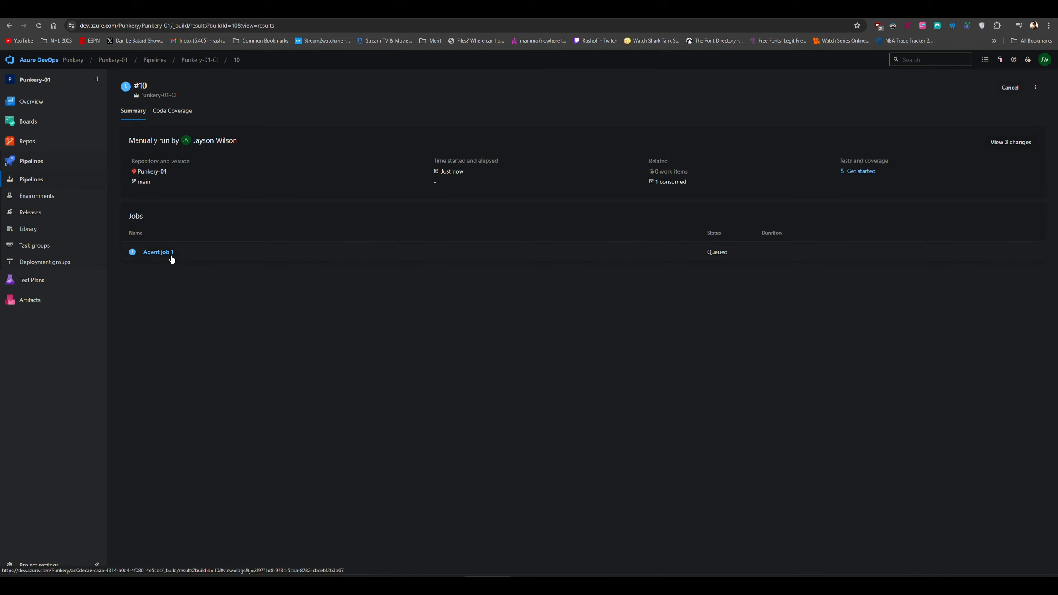
Follow run #10's Agent job 1 log until it succeeds, then go to Releases
{"action": "left_click", "coordinate": [175, 112]}
{"action": "left_click", "coordinate": [140, 112]}
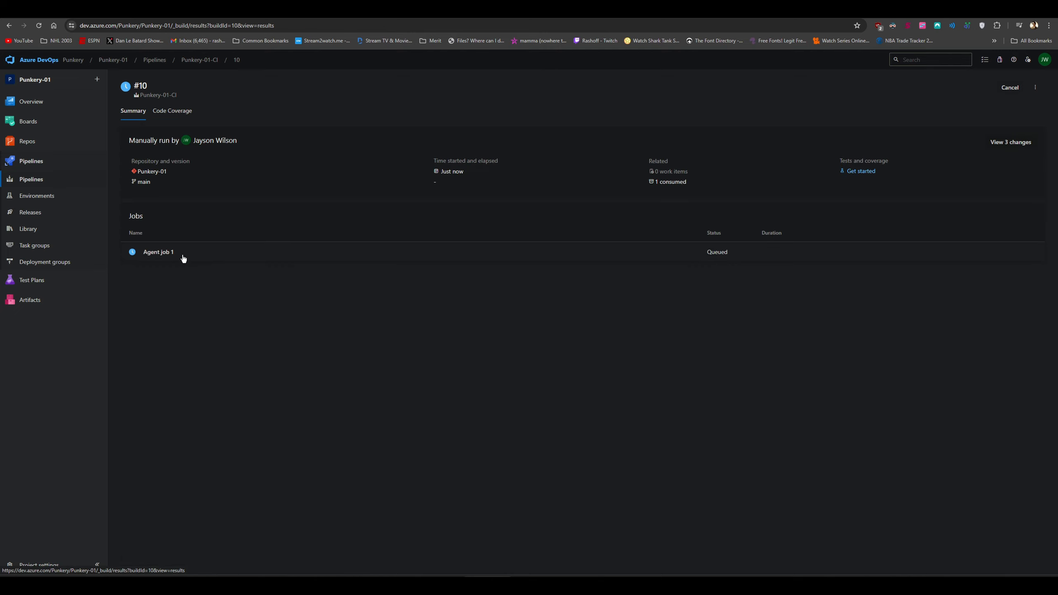
{"action": "left_click", "coordinate": [183, 258]}
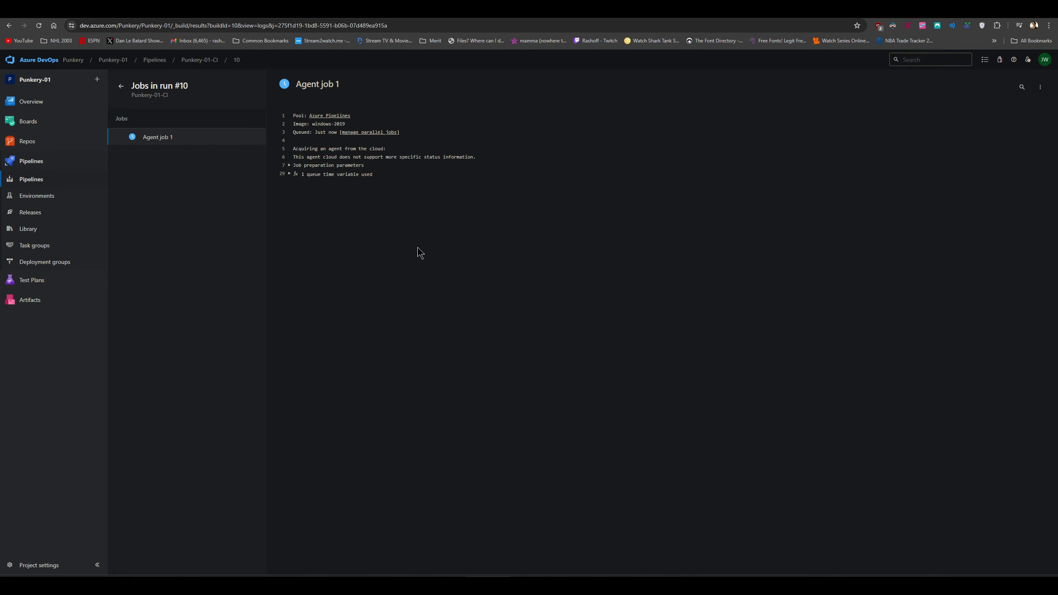
{"action": "left_click", "coordinate": [289, 165]}
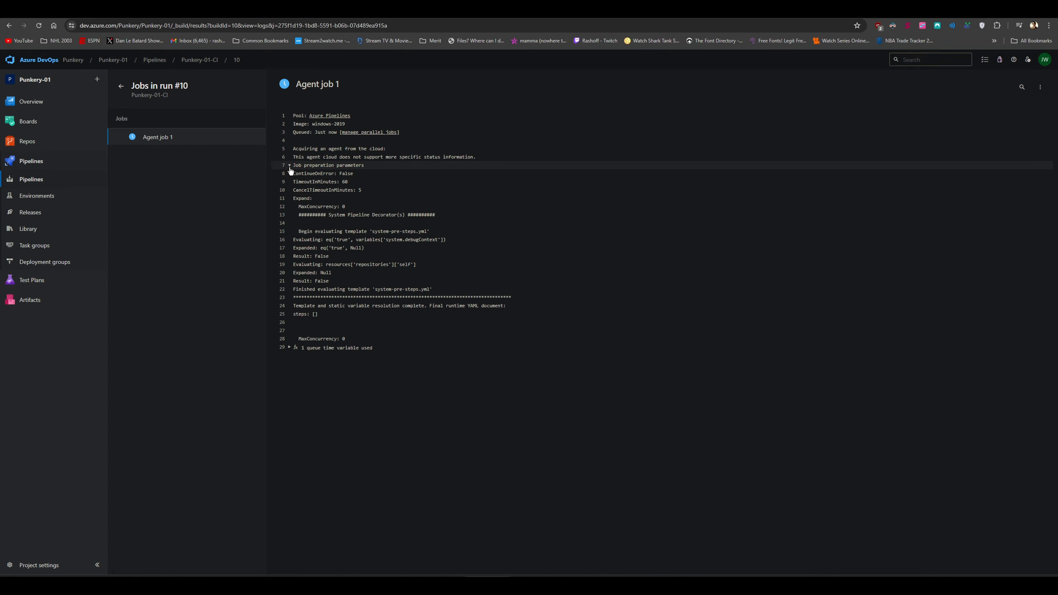
{"action": "left_click", "coordinate": [288, 165]}
{"action": "left_click", "coordinate": [289, 165]}
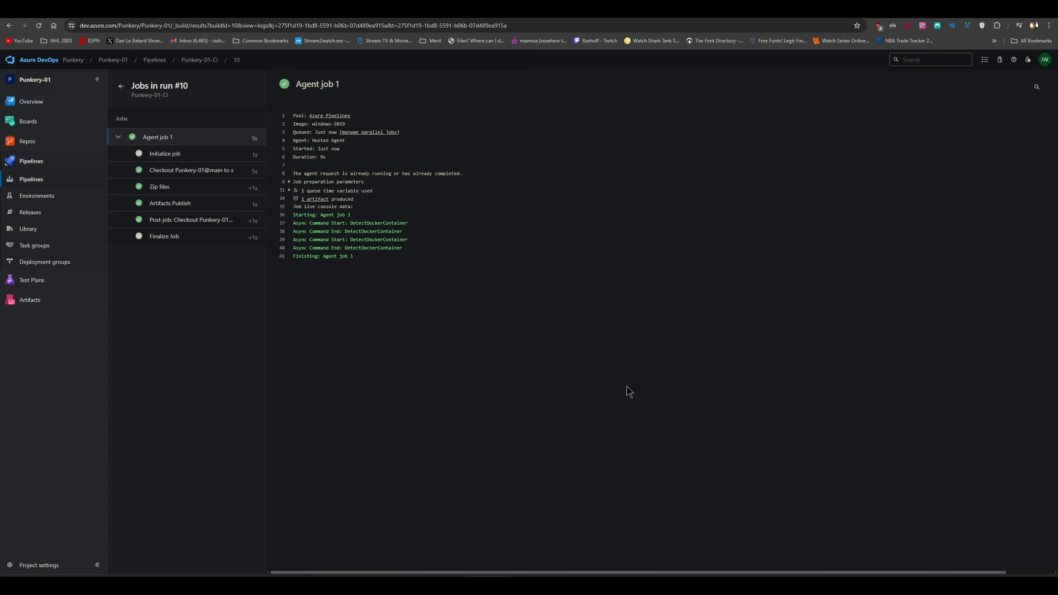
{"action": "left_click", "coordinate": [38, 216]}
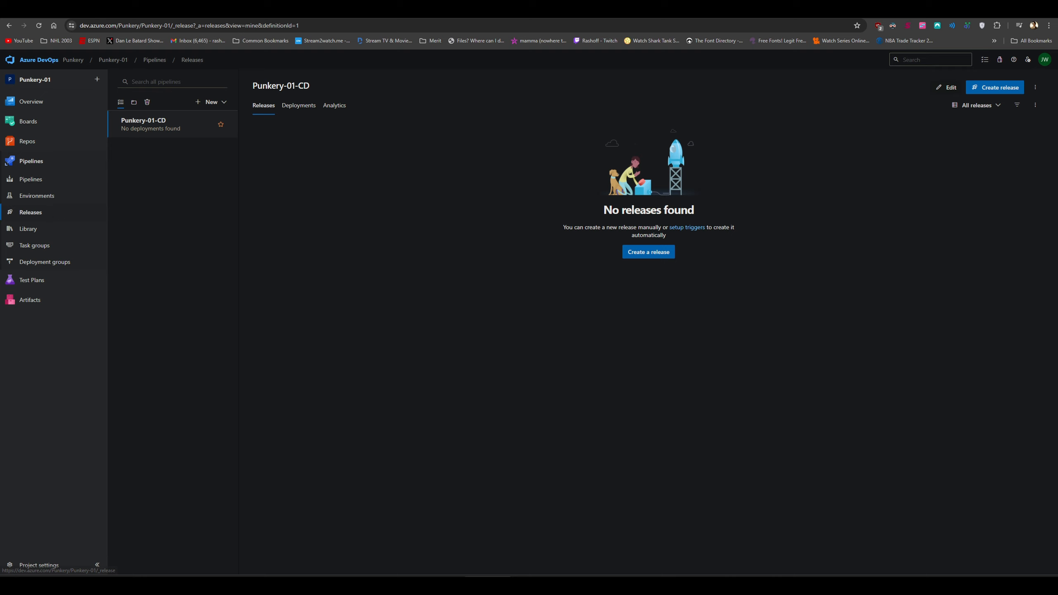
Create a new release of Punkery-01-CD and open Release-1's Testing stage deployment logs
{"action": "key", "text": "alt+Left"}
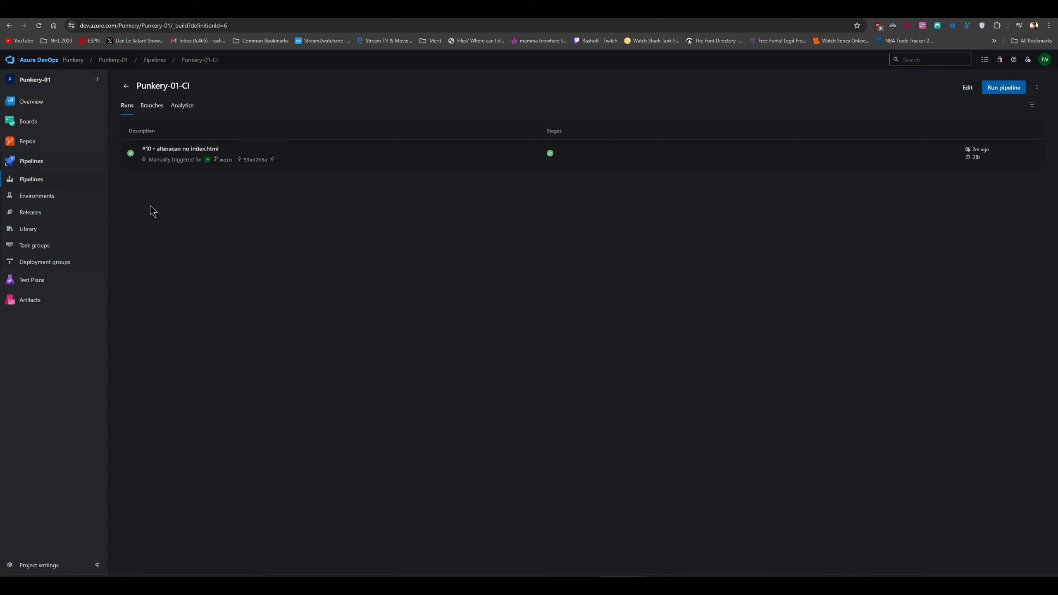
{"action": "left_click", "coordinate": [44, 213]}
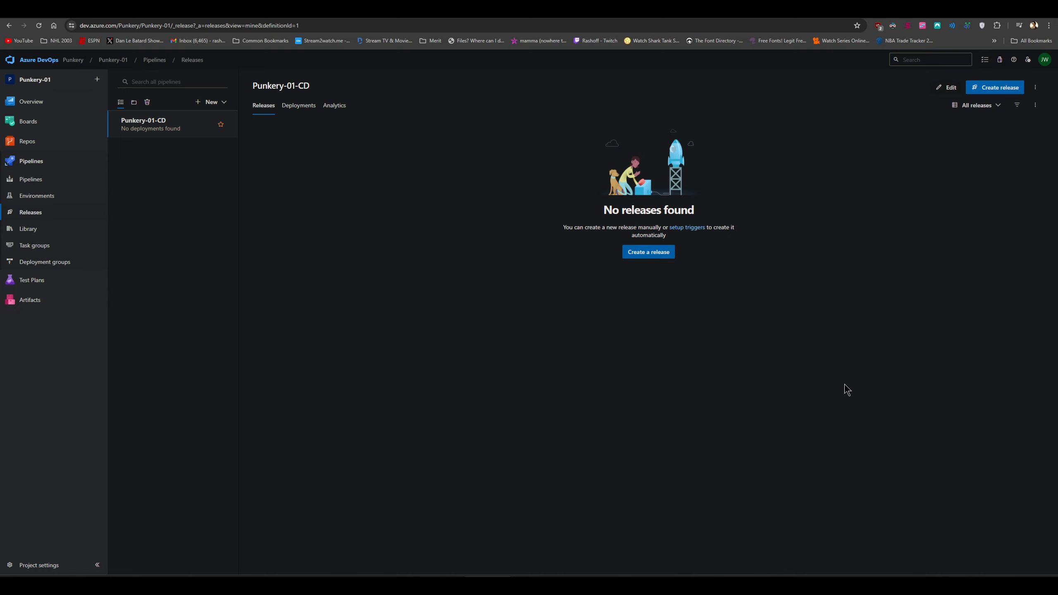
{"action": "left_click", "coordinate": [657, 252]}
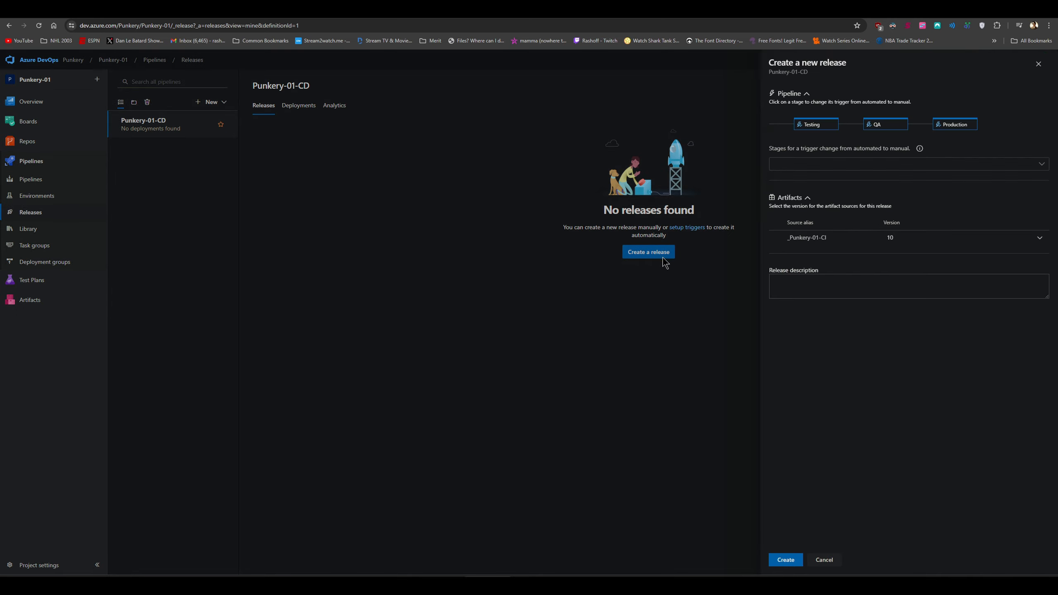
{"action": "left_click", "coordinate": [785, 560]}
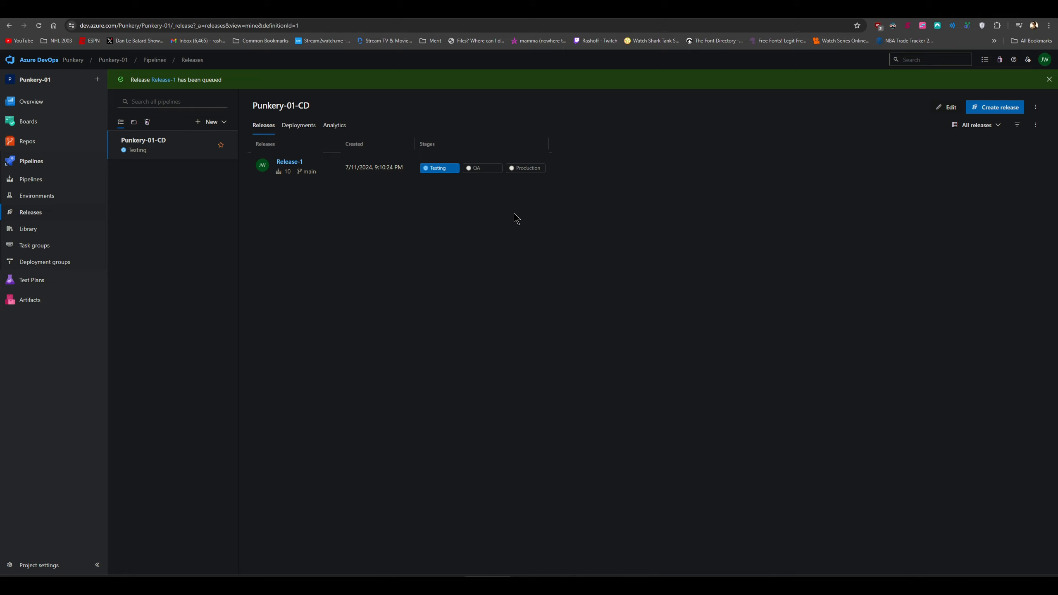
{"action": "left_click", "coordinate": [433, 173]}
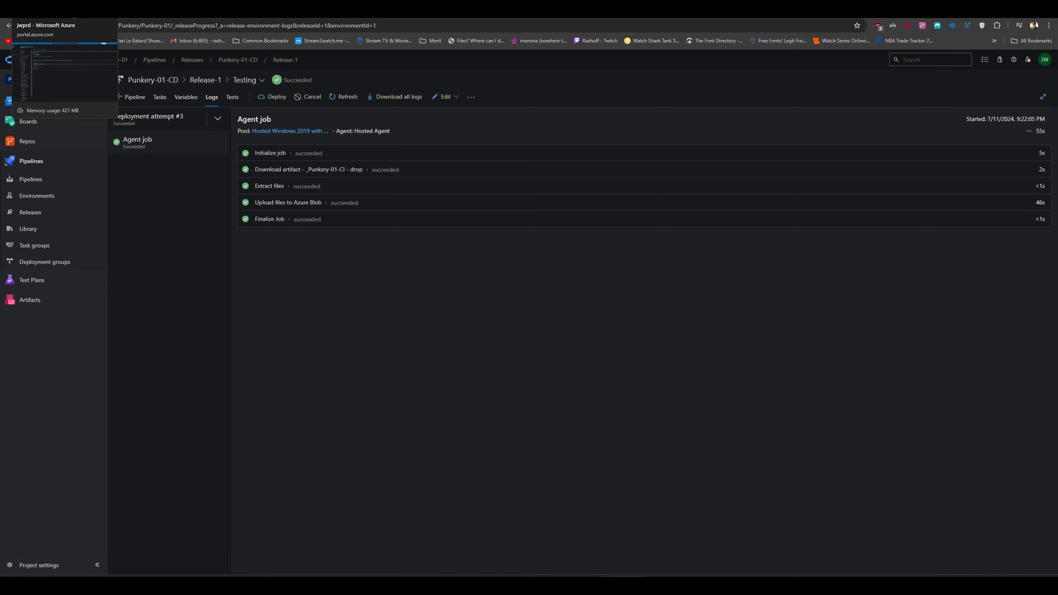
Review the jwprd static website's index document setting
{"action": "left_click", "coordinate": [62, 11]}
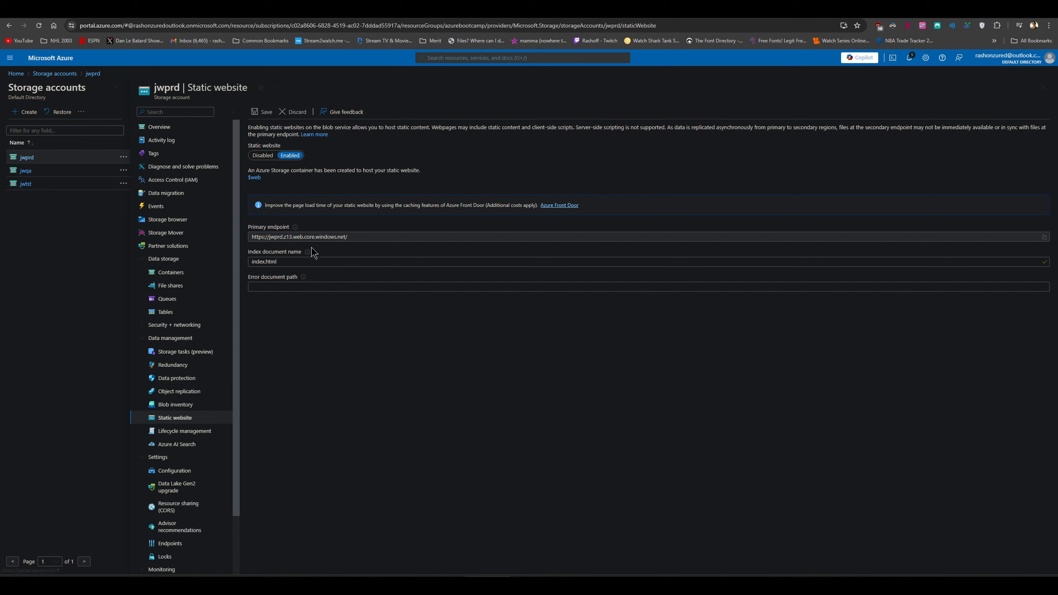
{"action": "left_click", "coordinate": [285, 263]}
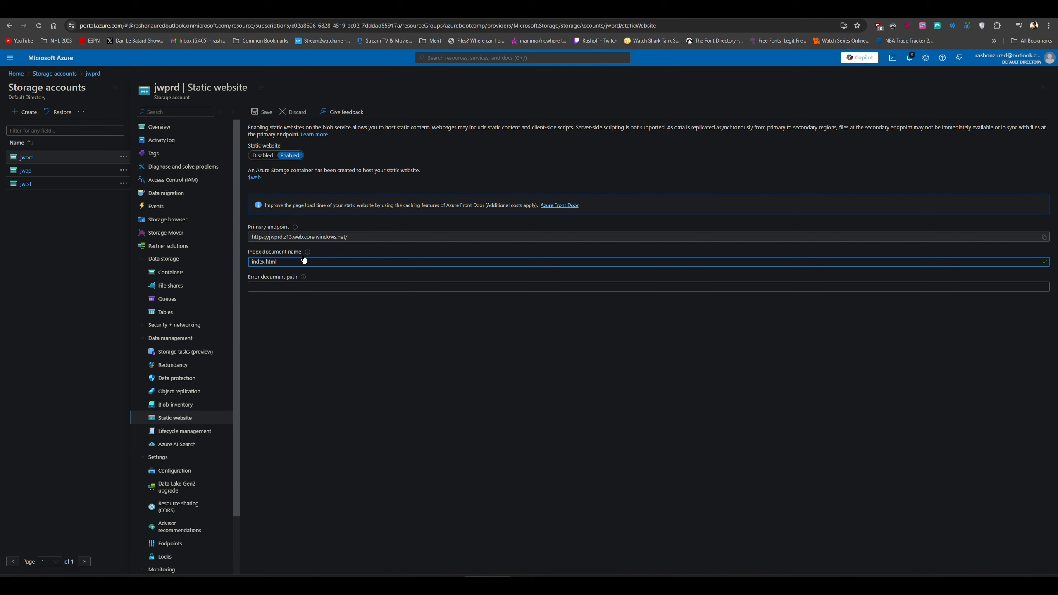
{"action": "mouse_move", "coordinate": [307, 257]}
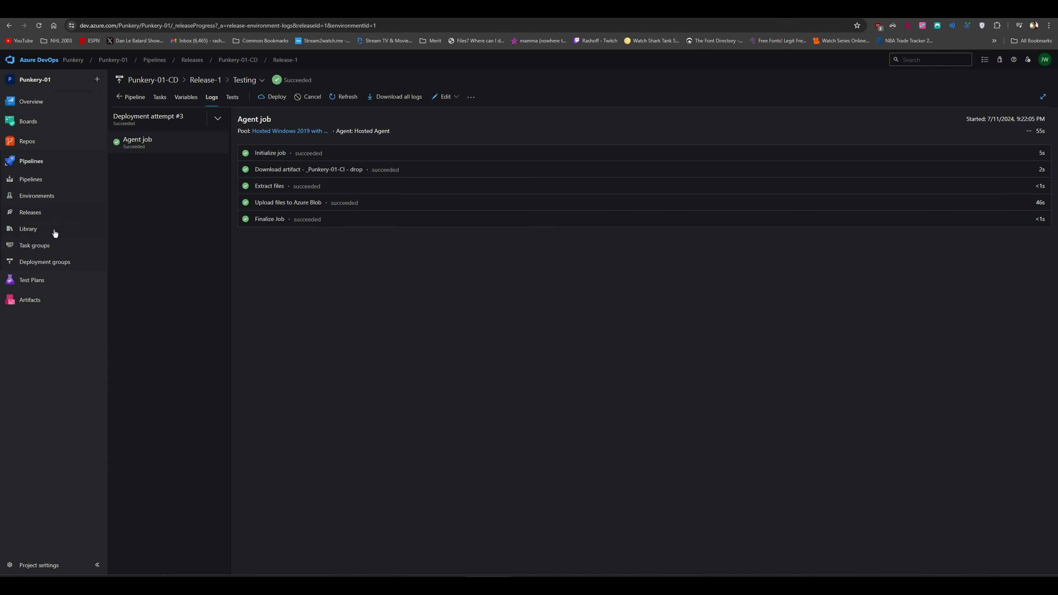
{"action": "left_click", "coordinate": [35, 213]}
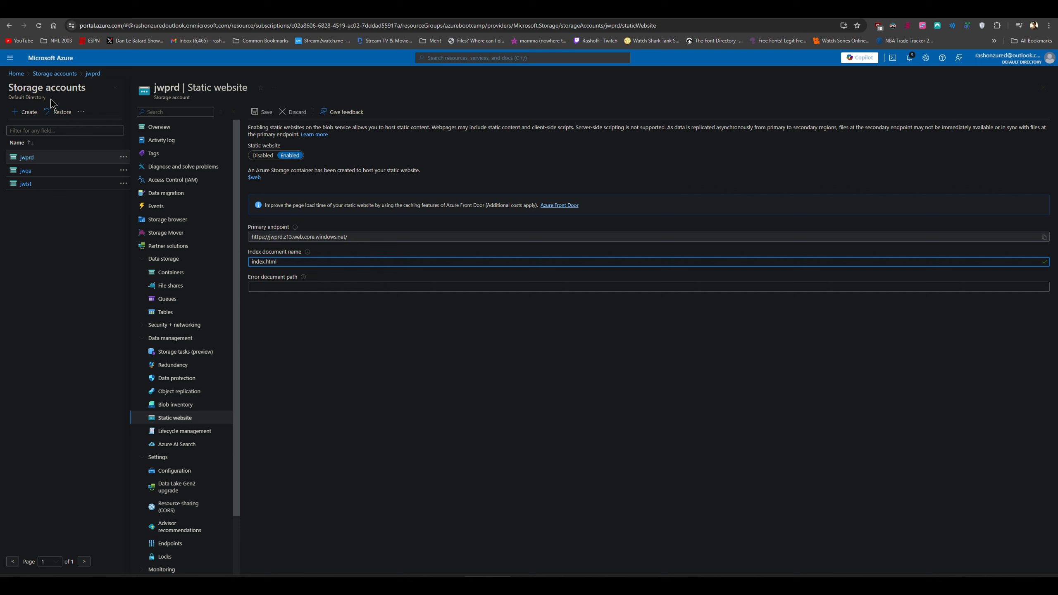
Copy jwtst's static website primary endpoint and paste it into the browser address bar
{"action": "left_click", "coordinate": [28, 190]}
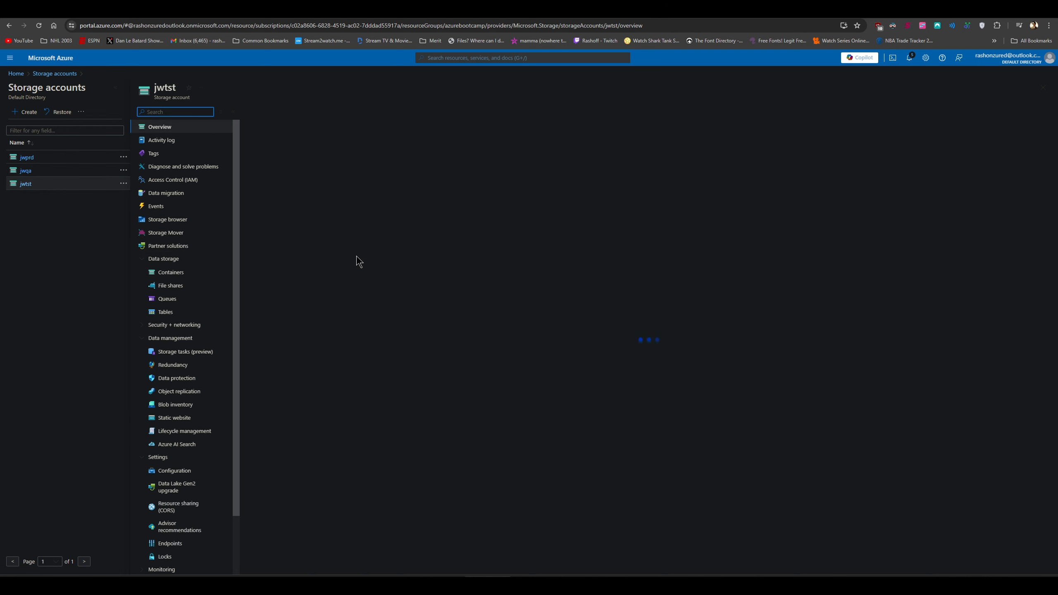
{"action": "left_click", "coordinate": [189, 418]}
{"action": "left_click", "coordinate": [1045, 237]}
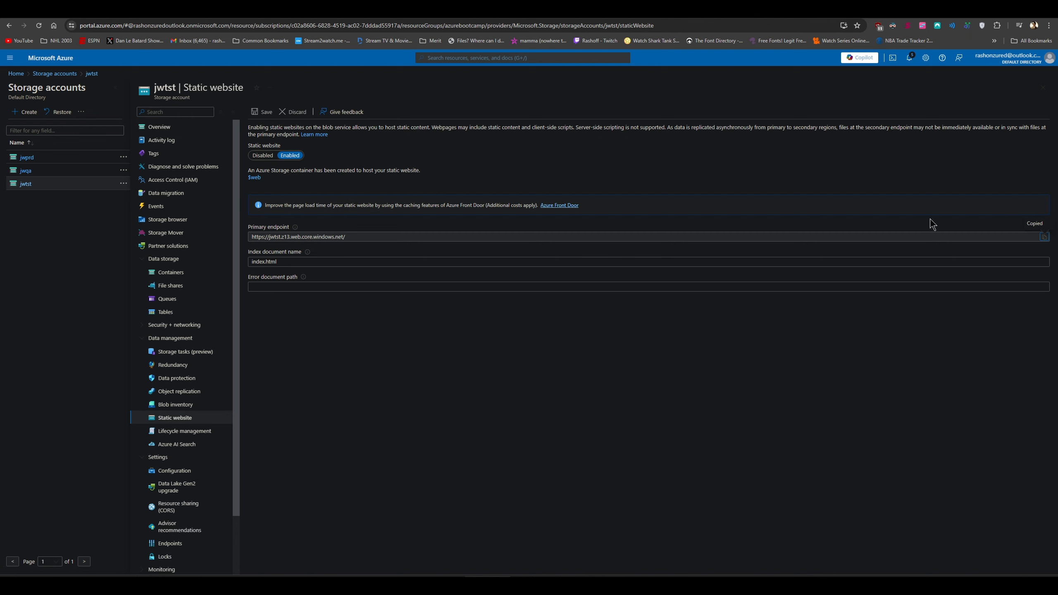
{"action": "left_click", "coordinate": [333, 10]}
{"action": "left_click", "coordinate": [287, 26]}
{"action": "key", "text": "ctrl+v"}
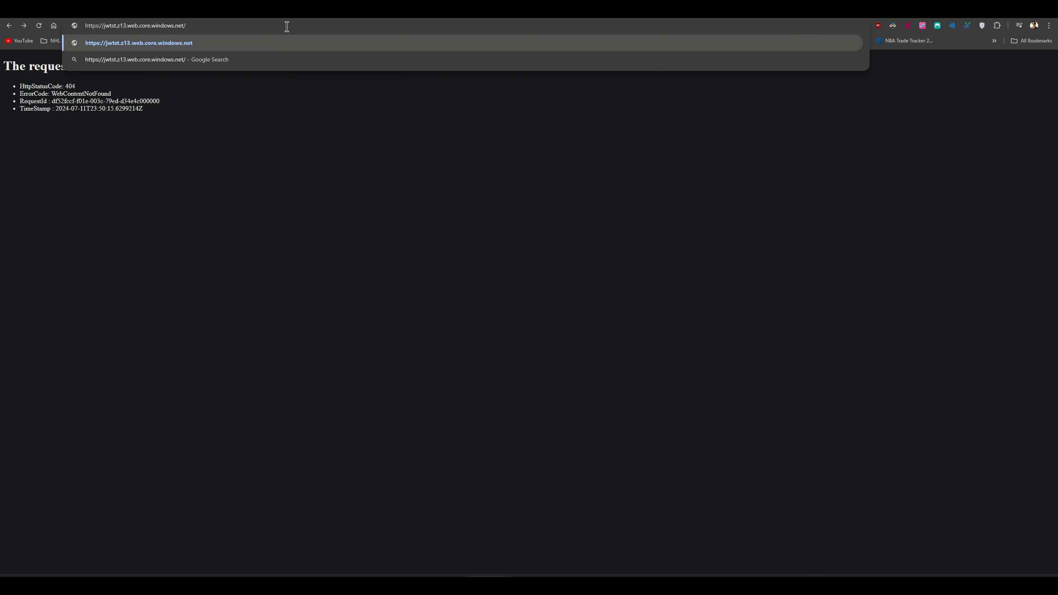
Load the jwtst endpoint showing Congratulations!!!, then return to the Azure DevOps releases tab
{"action": "key", "text": "Return"}
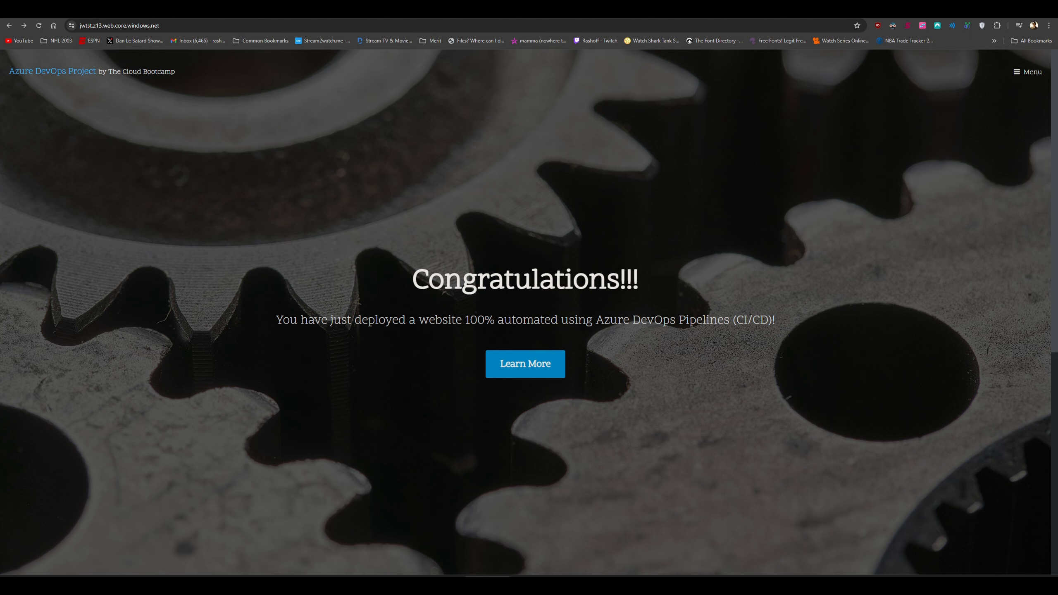
{"action": "key", "text": "ctrl+Tab"}
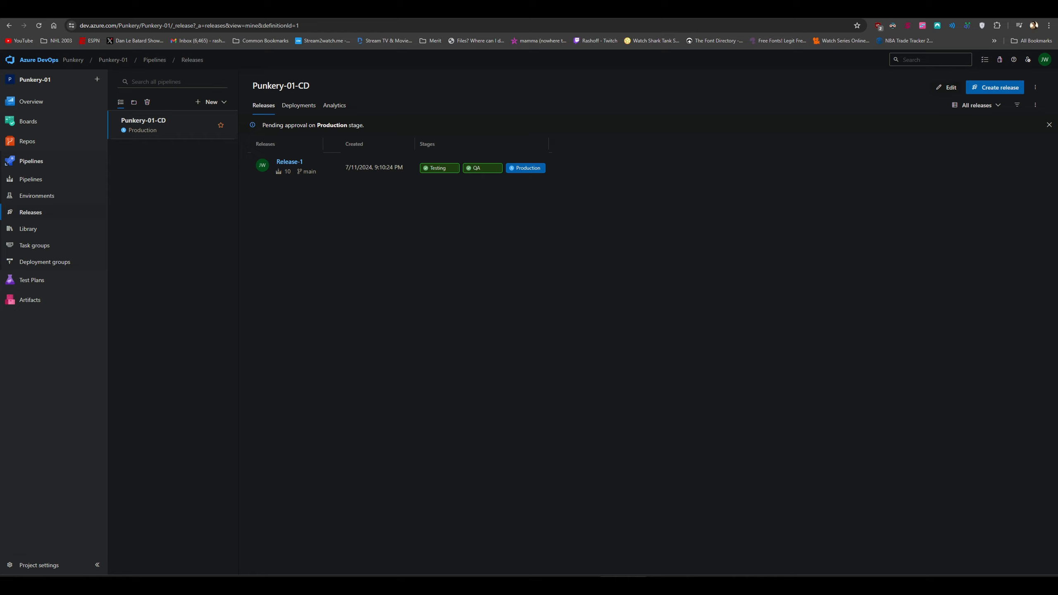
Approve the pending pre-deployment approval on Release-1's Production stage
{"action": "left_click", "coordinate": [523, 170]}
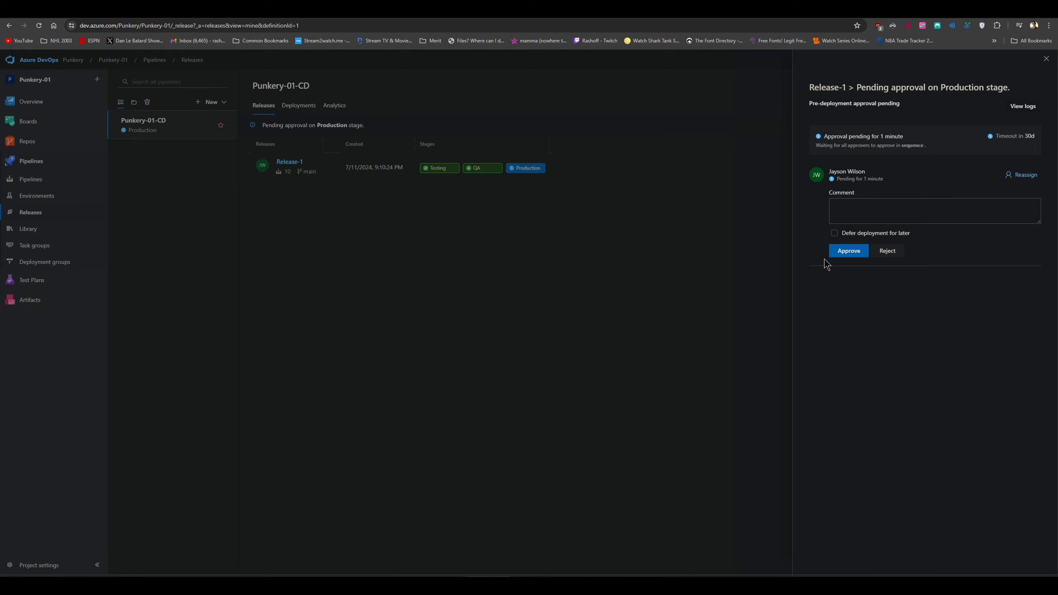
{"action": "left_click", "coordinate": [851, 255]}
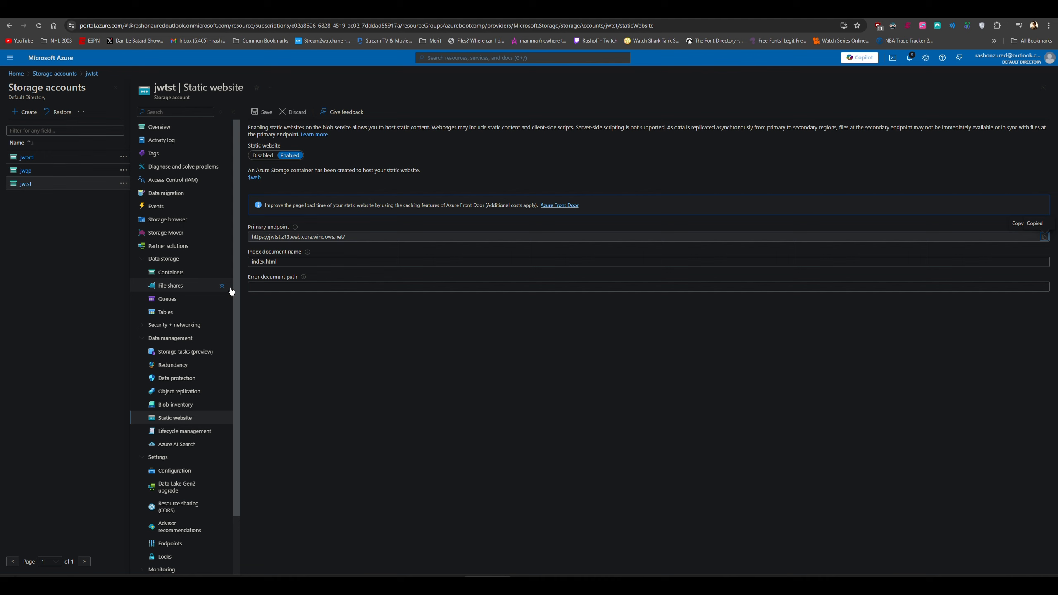
Browse jwtst's $web container, checking the images and assets folders for deployed site files
{"action": "left_click", "coordinate": [181, 276]}
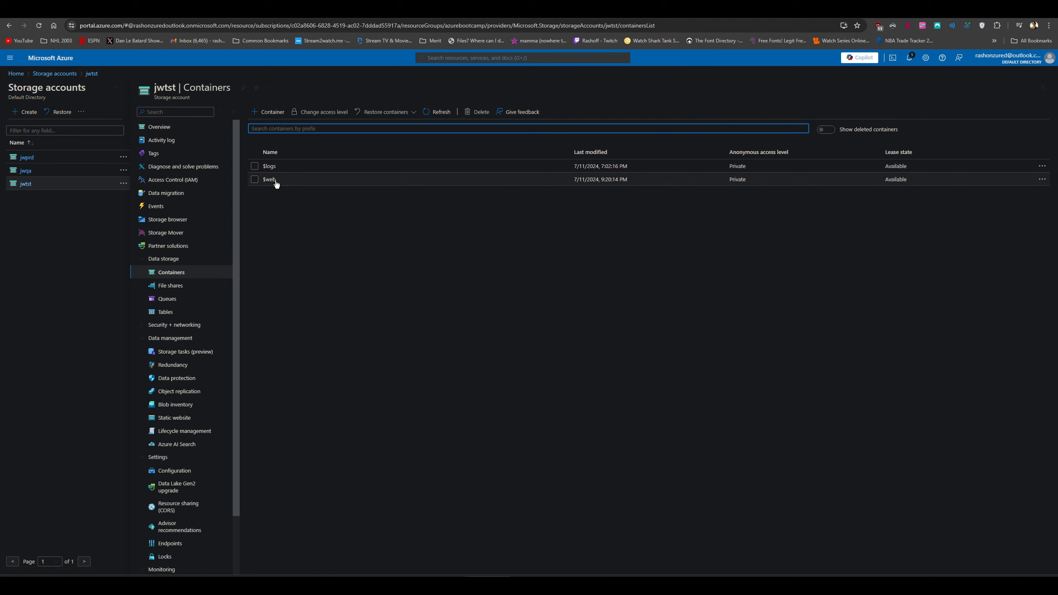
{"action": "left_click", "coordinate": [269, 179]}
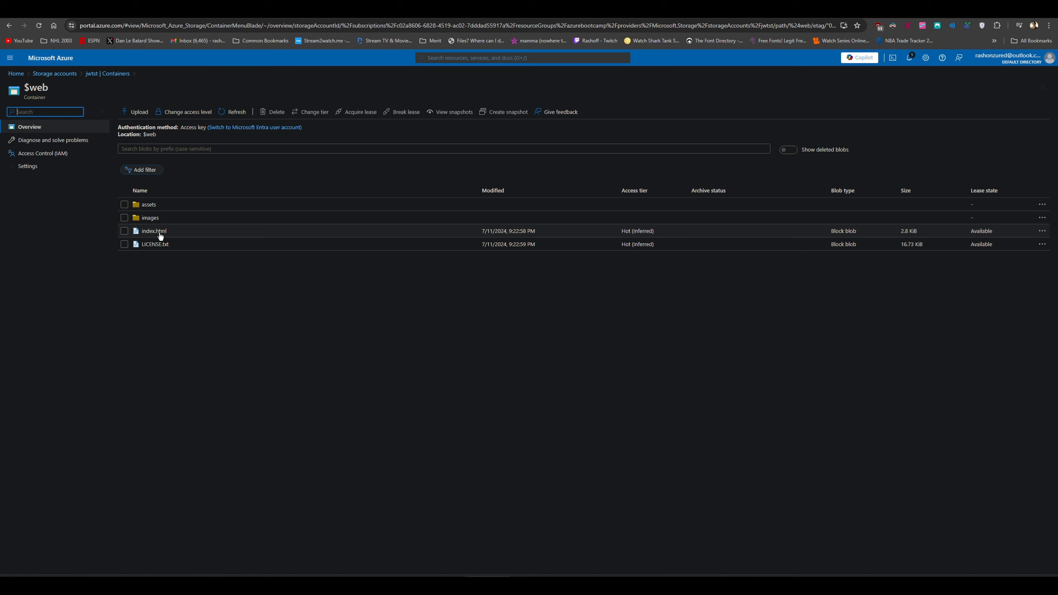
{"action": "left_click", "coordinate": [148, 219]}
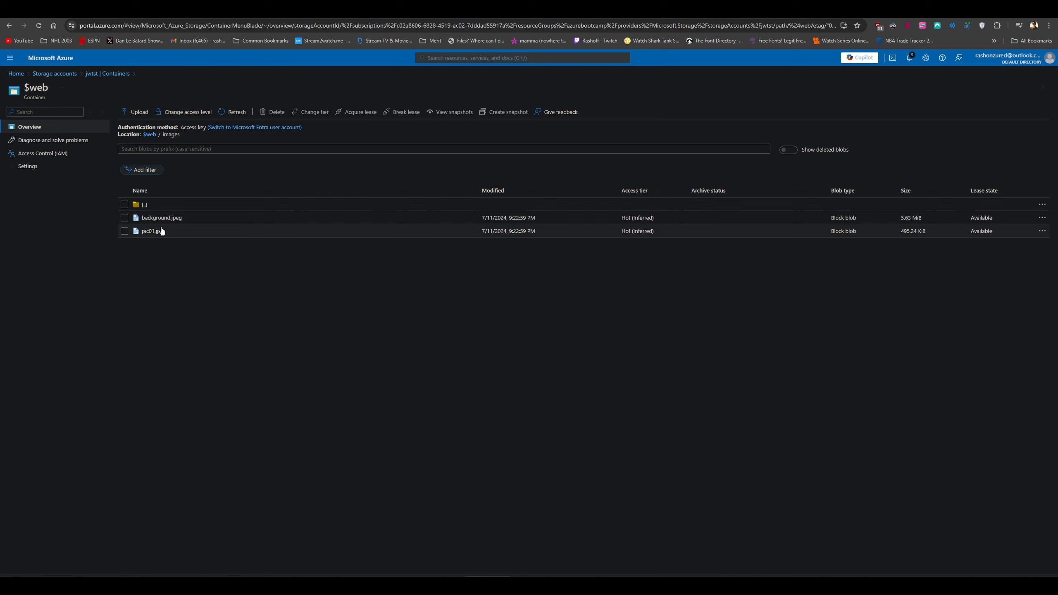
{"action": "key", "text": "alt+Left"}
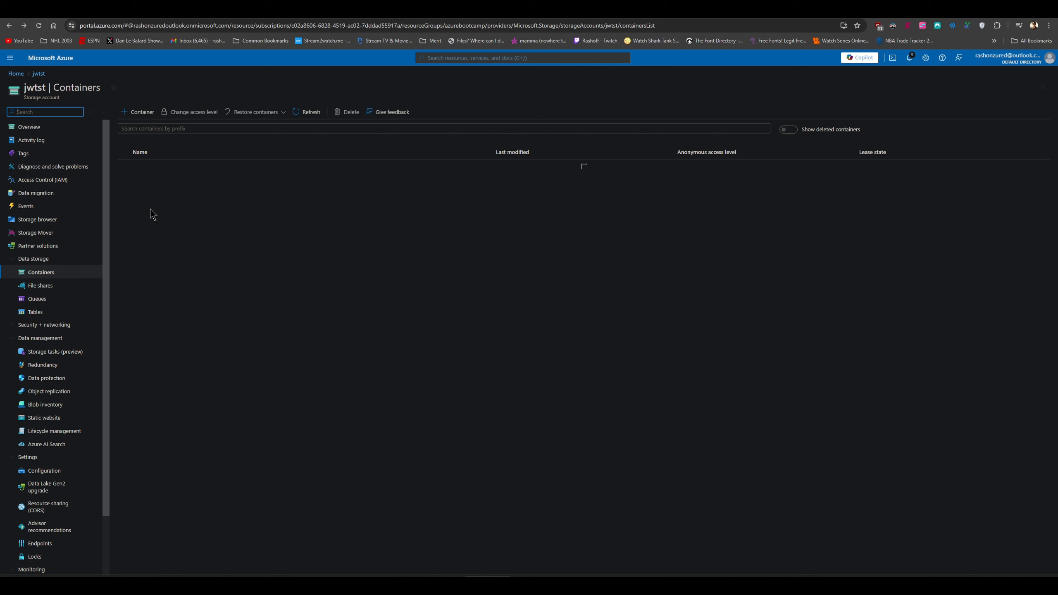
{"action": "left_click", "coordinate": [161, 186]}
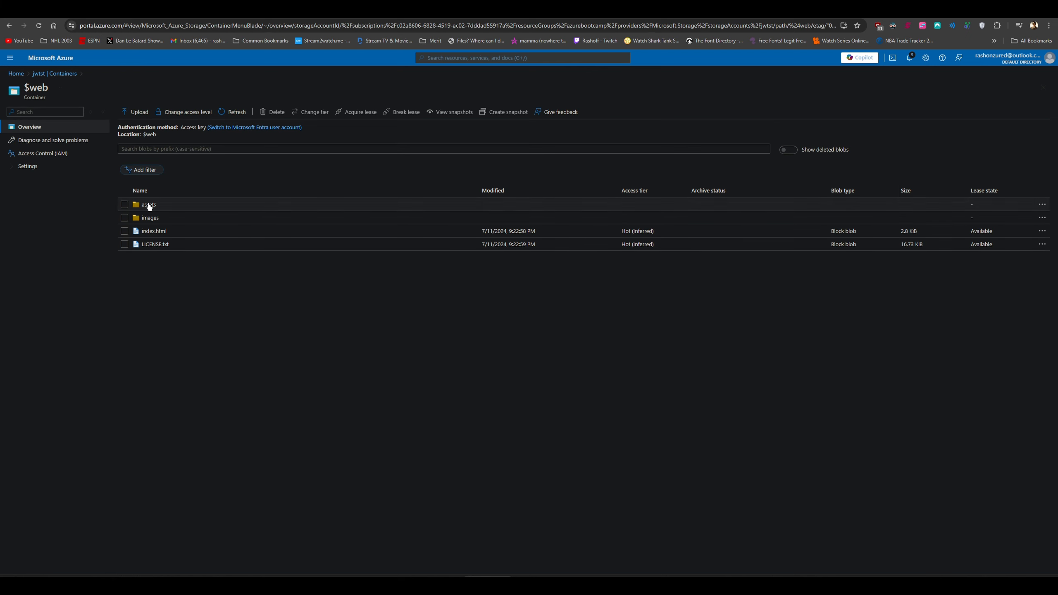
{"action": "left_click", "coordinate": [143, 205]}
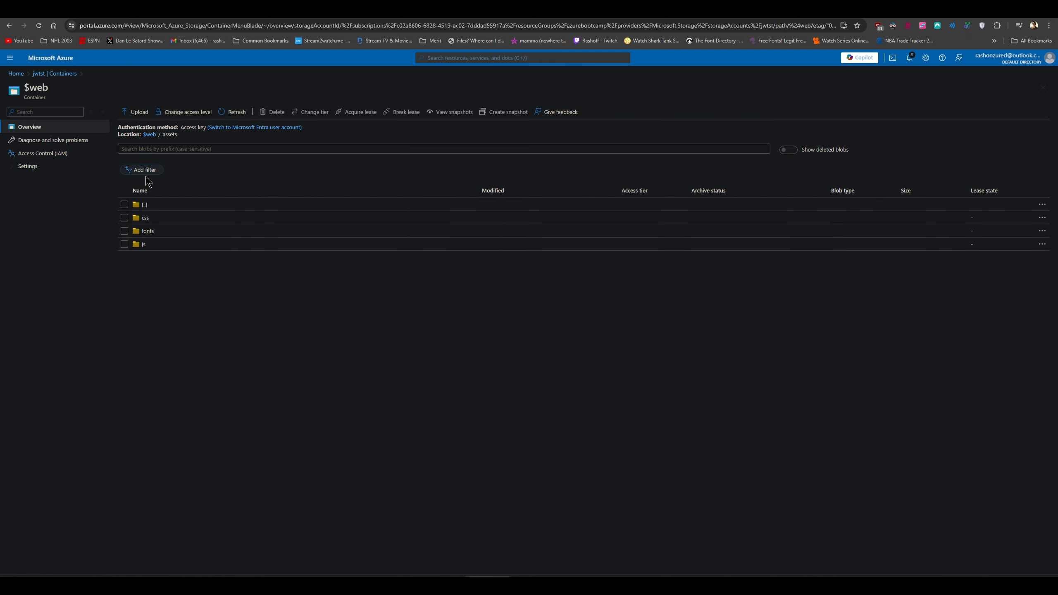
{"action": "key", "text": "alt+Left"}
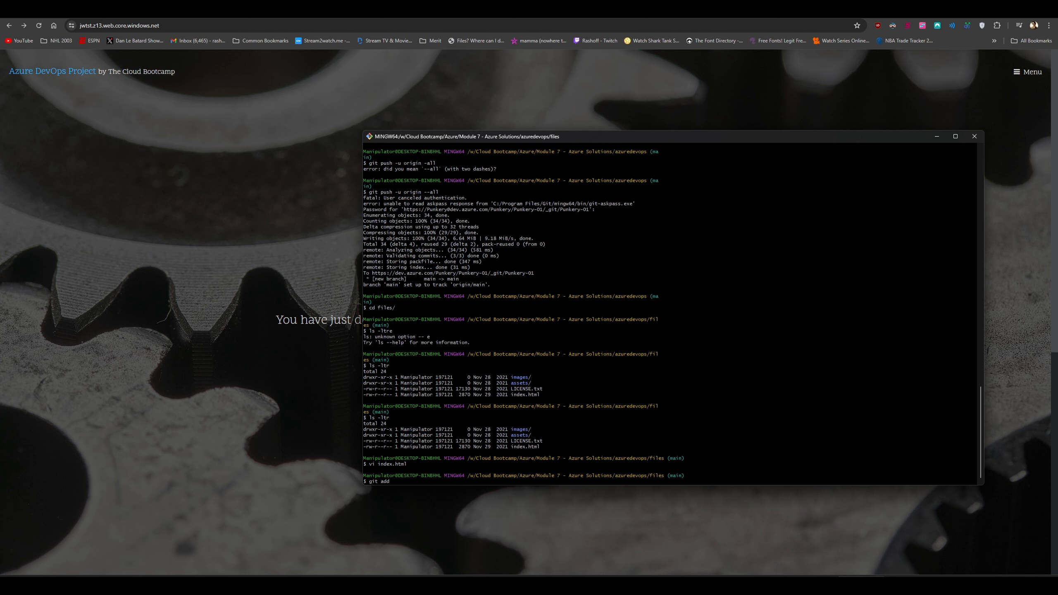
Stage index.html and set the global git user e-mail address
{"action": "type", "text": "f"}
{"action": "type", "text": " index.html"}
{"action": "key", "text": "Return"}
{"action": "type", "text": "git con"}
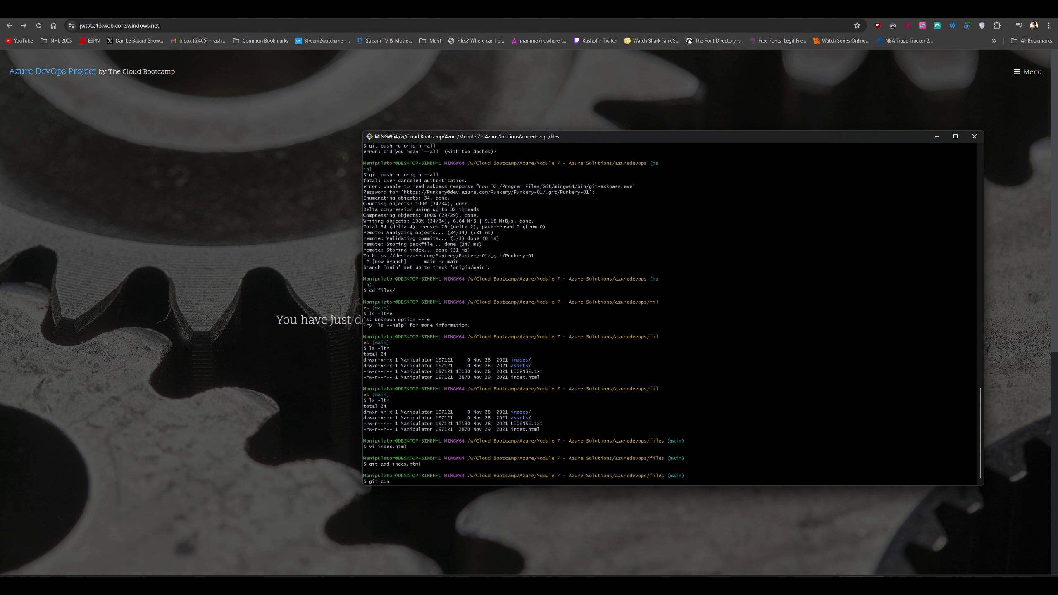
{"action": "key", "text": "Return"}
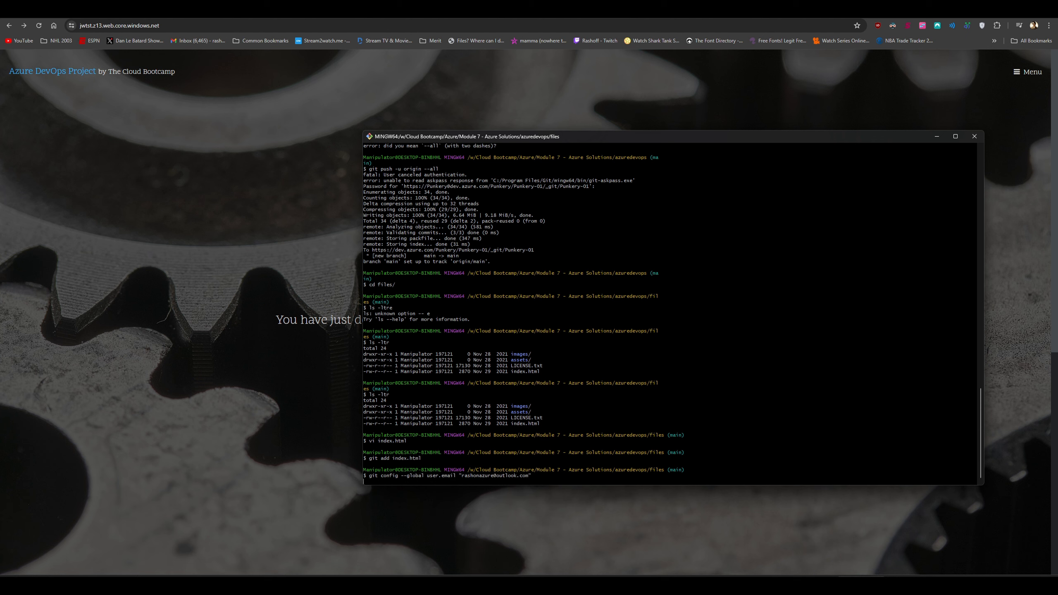
Commit with message 'index.html change' and push all branches to origin
{"action": "type", "text": "git commit "}
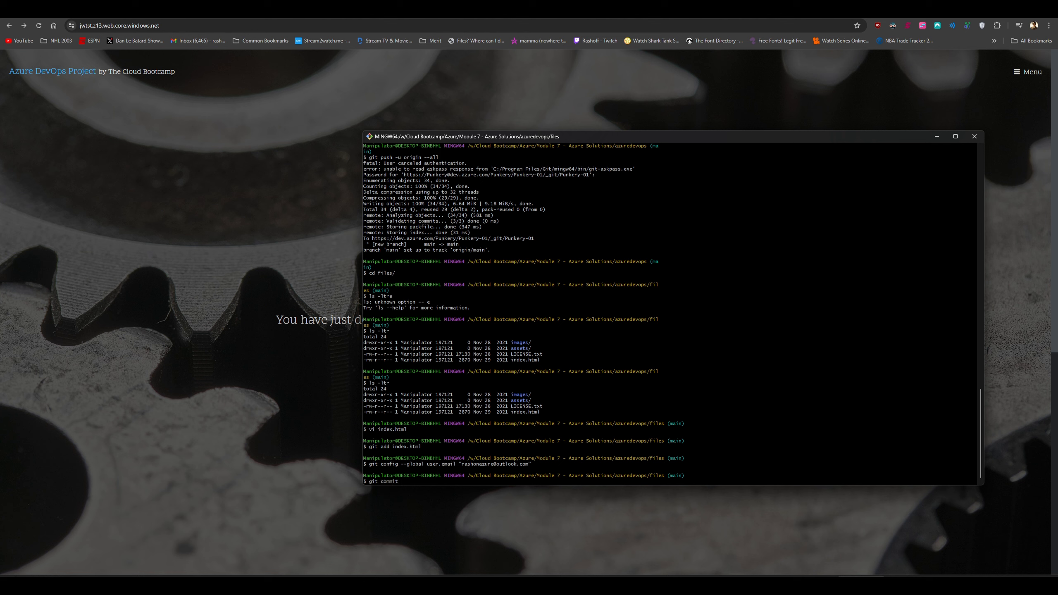
{"action": "type", "text": "-m \"index.html\" change\""}
{"action": "key", "text": "Return"}
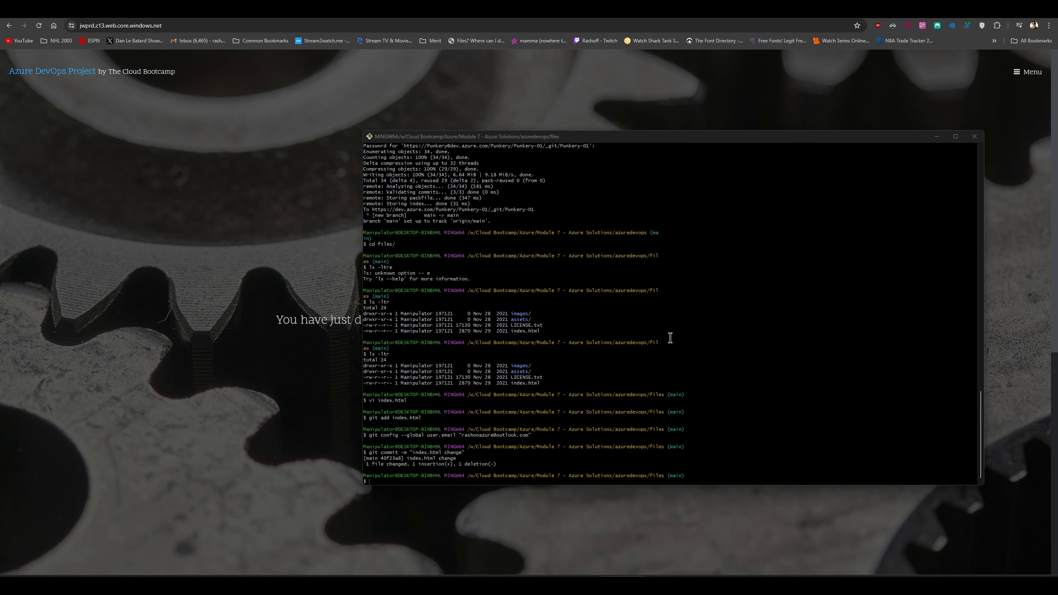
{"action": "left_click", "coordinate": [670, 337]}
{"action": "type", "text": "git push -u o"}
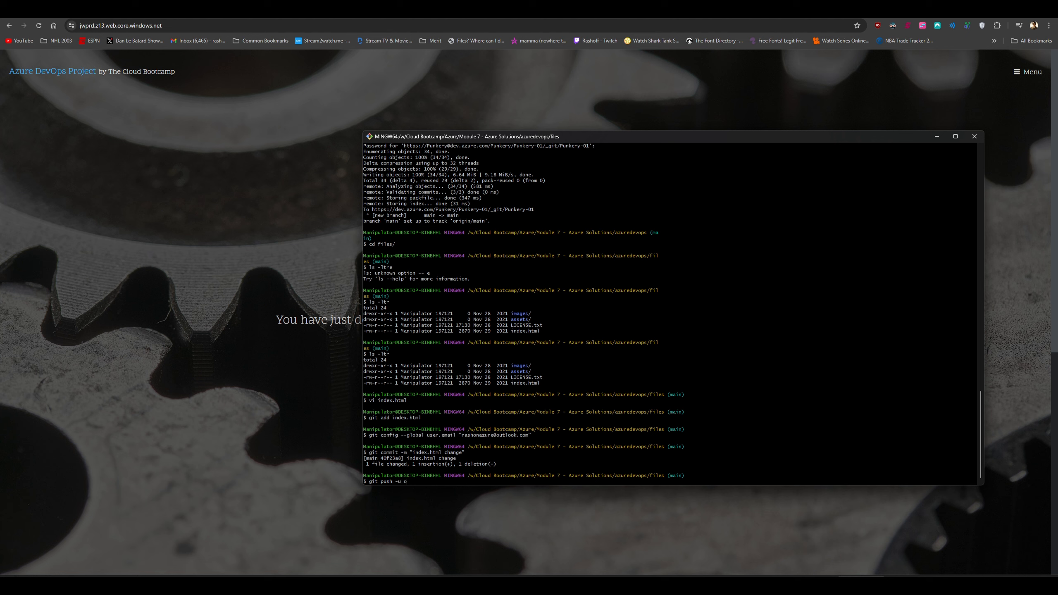
{"action": "type", "text": "rigin --all"}
{"action": "key", "text": "Return"}
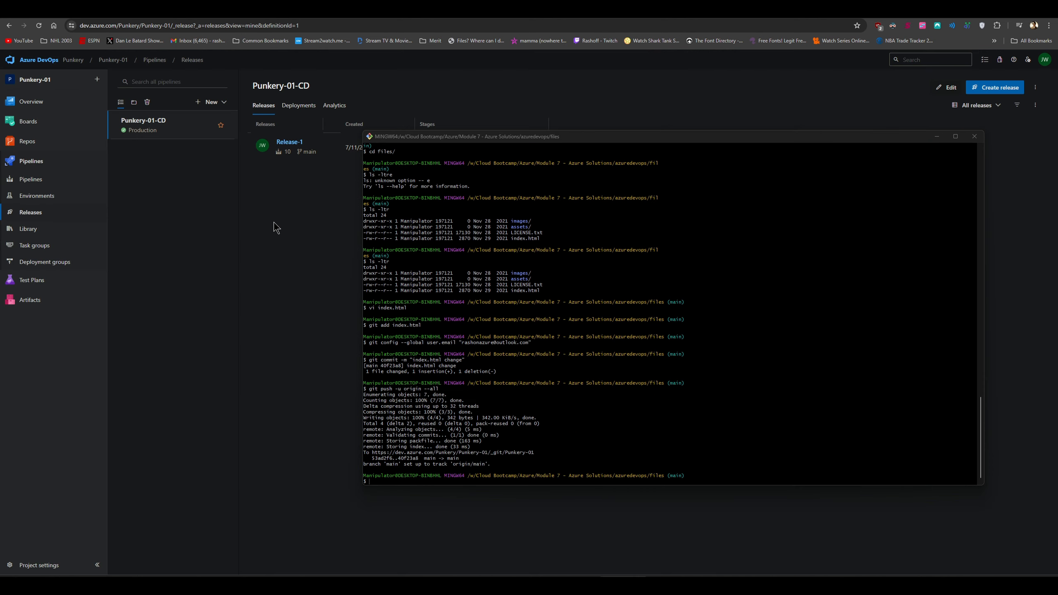
Review the new commit in the repository history and the build pipelines list
{"action": "left_click", "coordinate": [40, 147]}
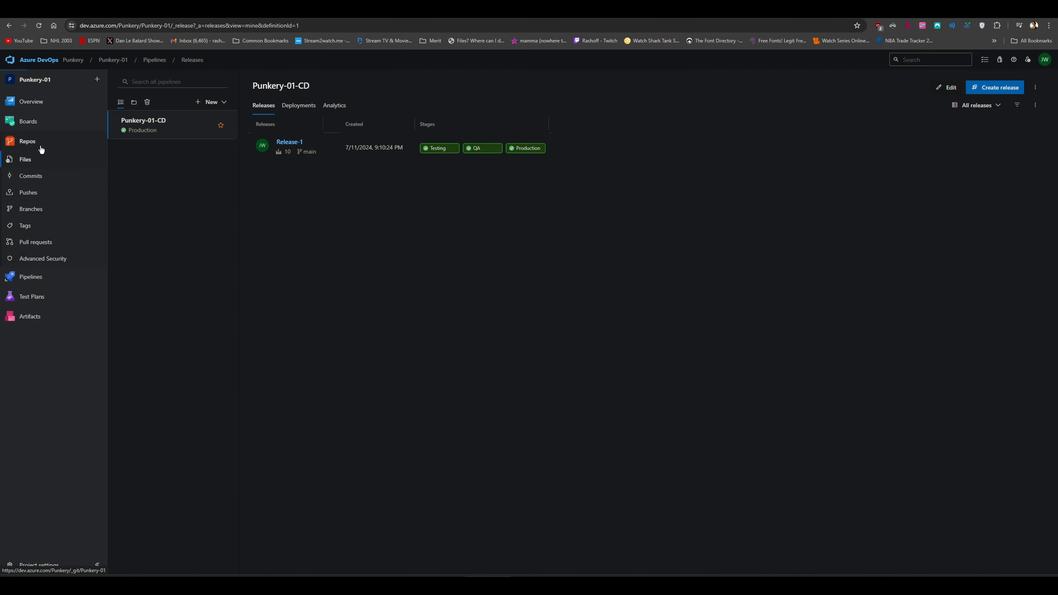
{"action": "left_click", "coordinate": [40, 176]}
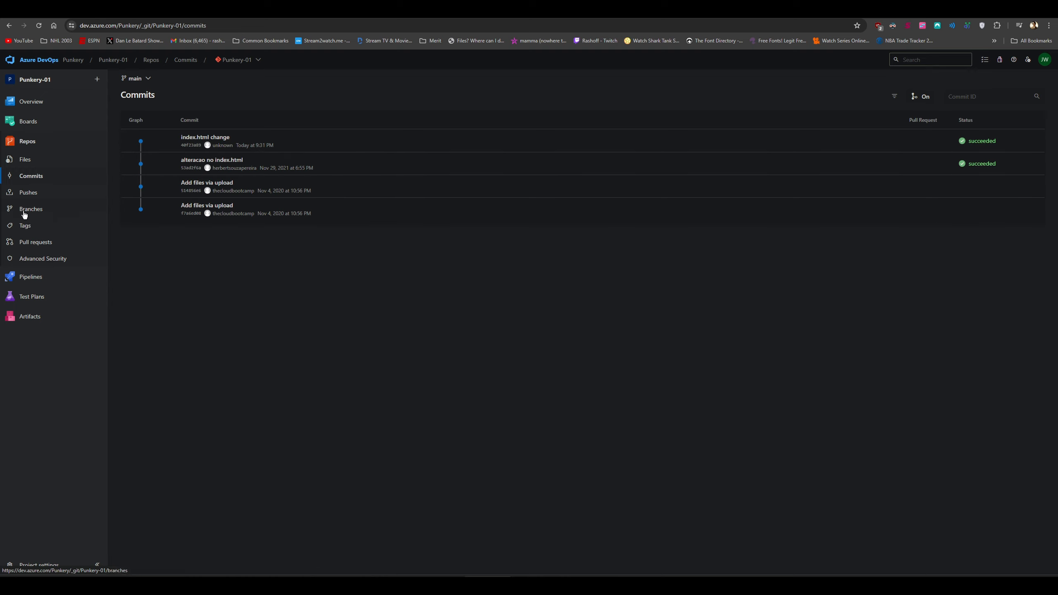
{"action": "left_click", "coordinate": [33, 277]}
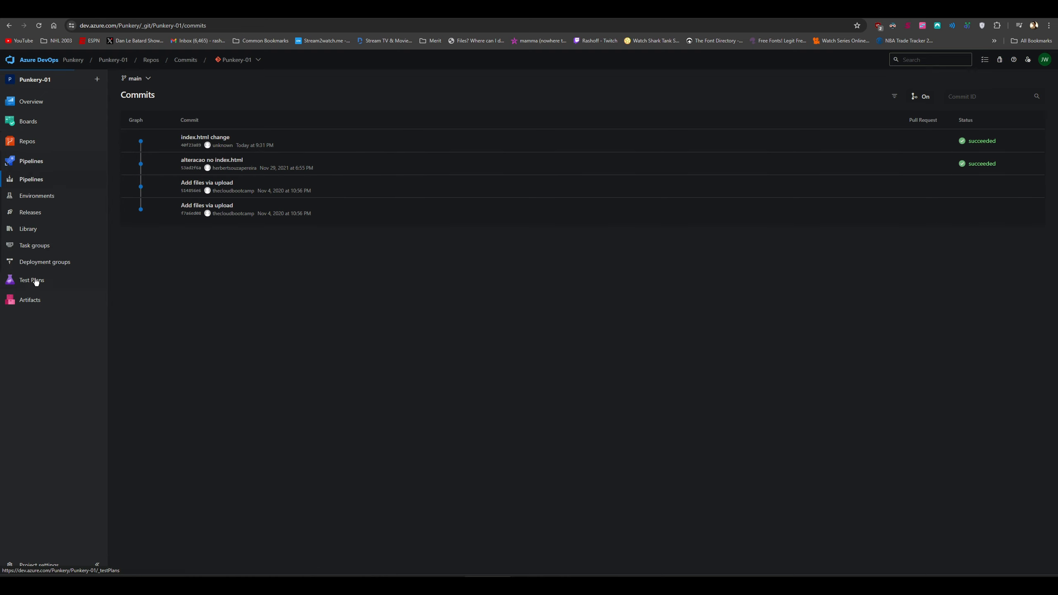
Create Release-2 in Punkery-01-CD and open its Testing stage logs
{"action": "left_click", "coordinate": [46, 215]}
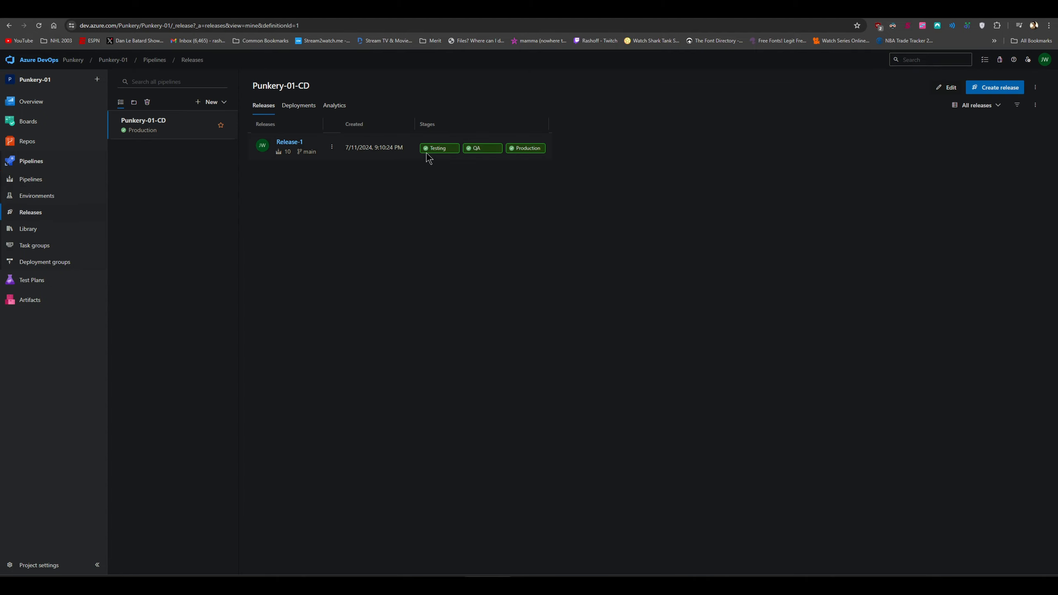
{"action": "left_click", "coordinate": [986, 88]}
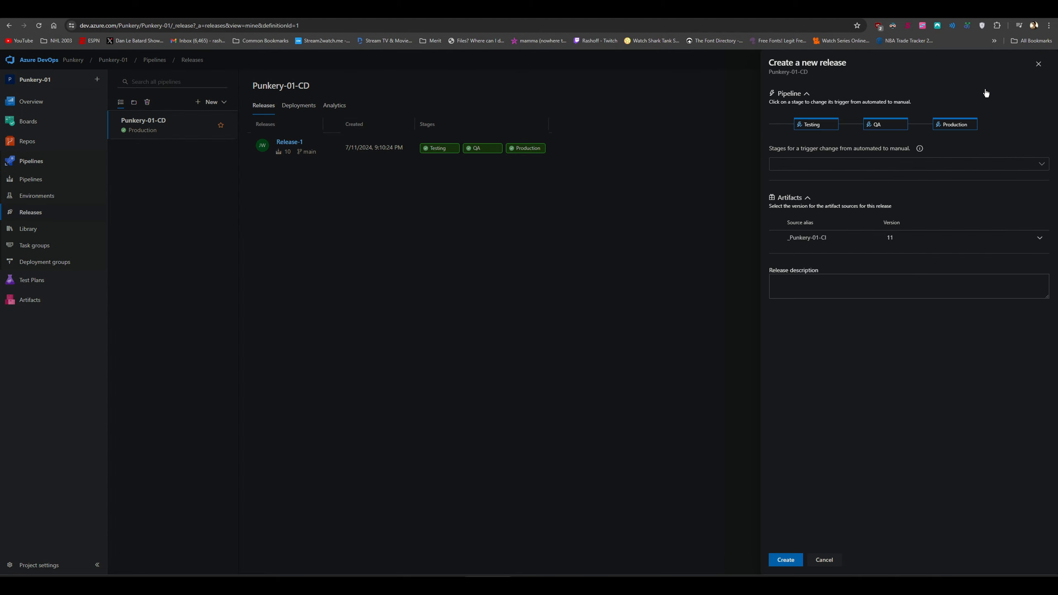
{"action": "left_click", "coordinate": [785, 560]}
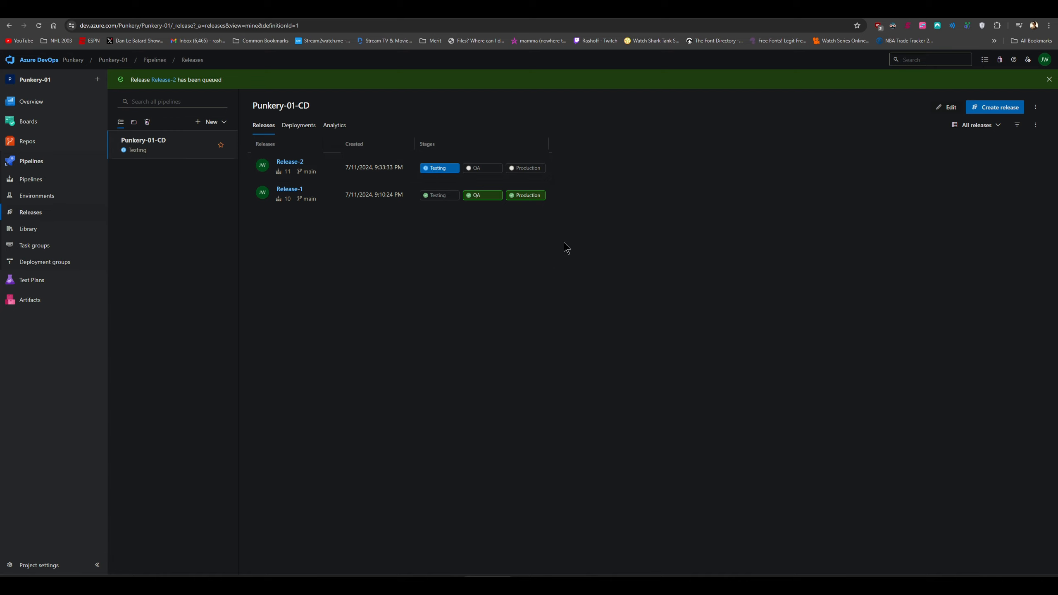
{"action": "left_click", "coordinate": [449, 172]}
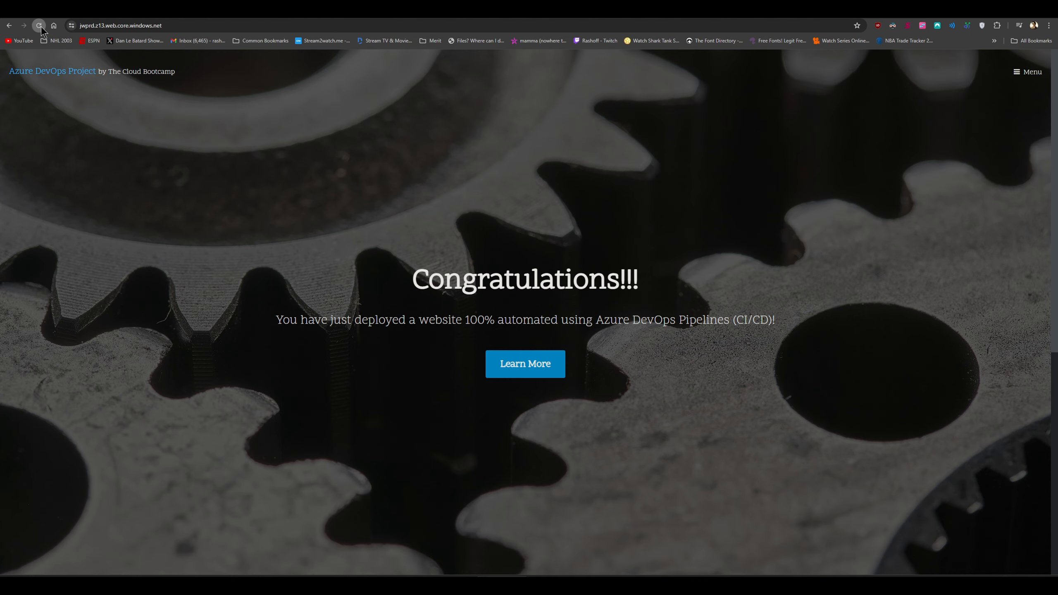
Reload the site, then change the address from jwprd to jwtst to view Good Job!!!
{"action": "left_click", "coordinate": [42, 27]}
{"action": "left_click", "coordinate": [163, 21]}
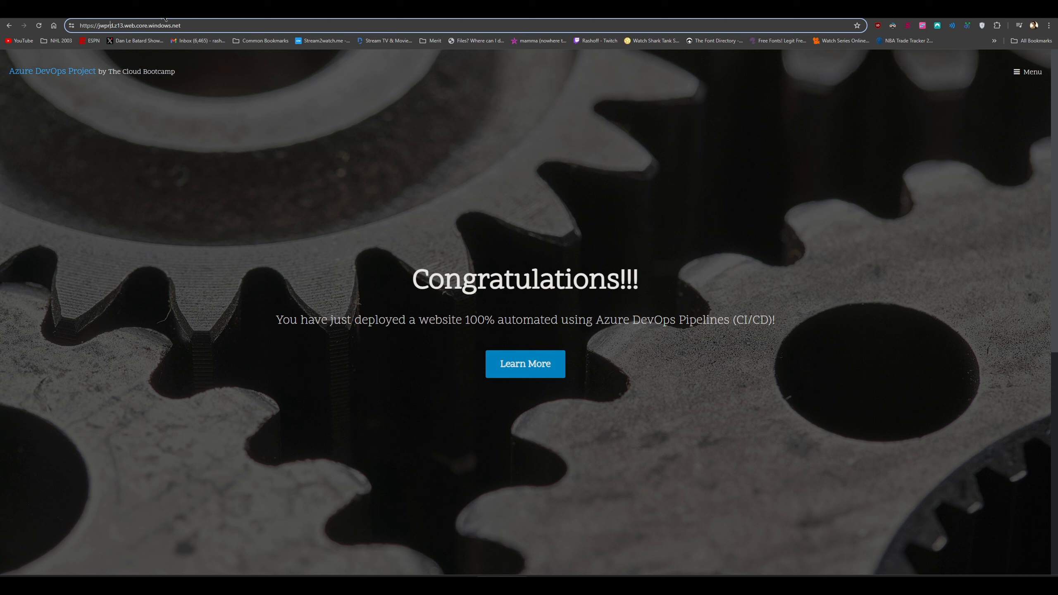
{"action": "key", "text": "BackSpace"}
{"action": "key", "text": "BackSpace"}
{"action": "key", "text": "BackSpace"}
{"action": "type", "text": "t"}
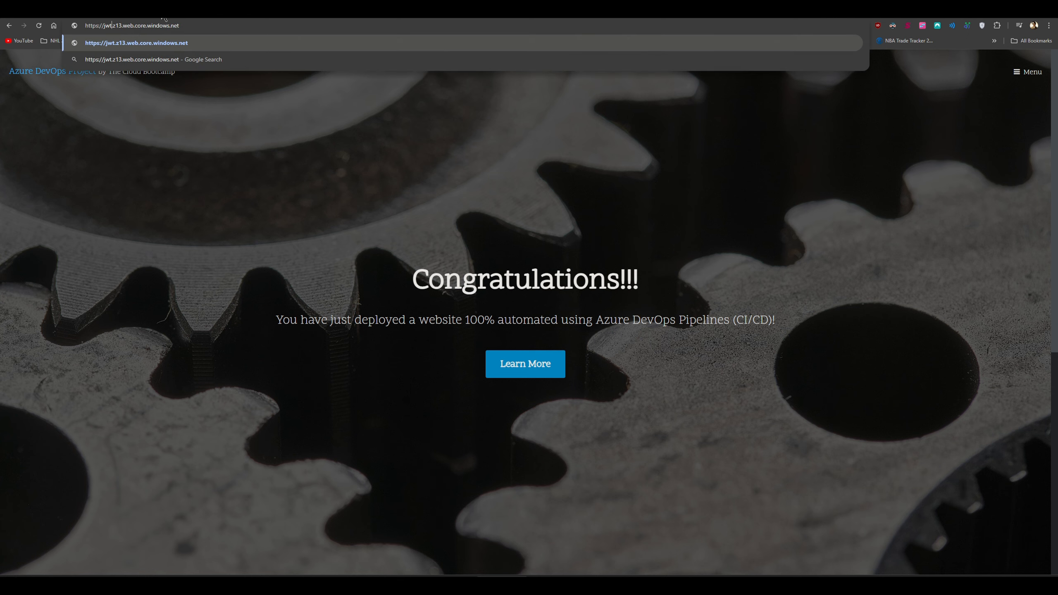
{"action": "type", "text": "st"}
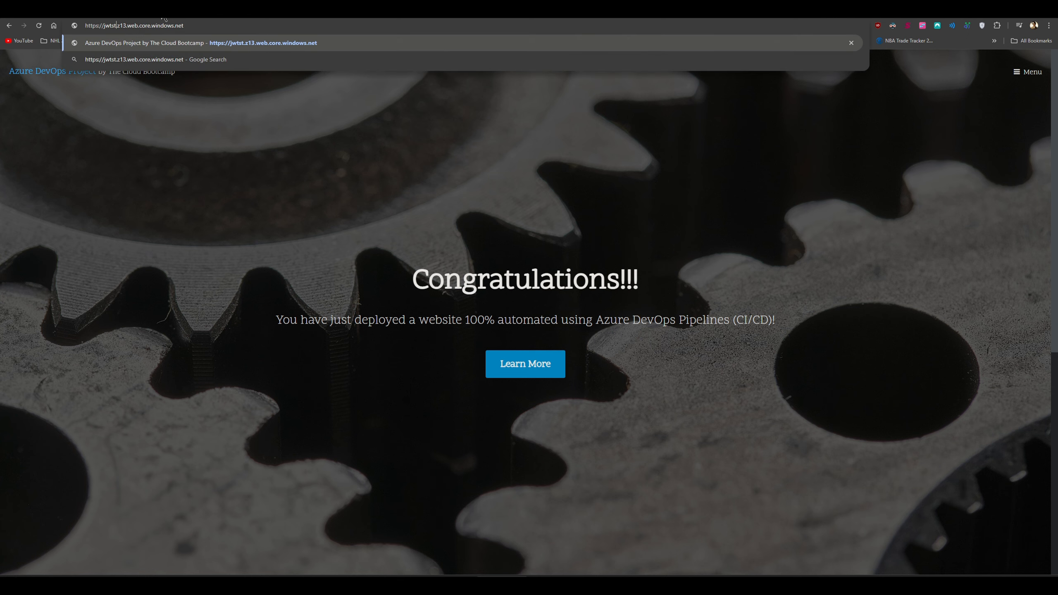
{"action": "key", "text": "Return"}
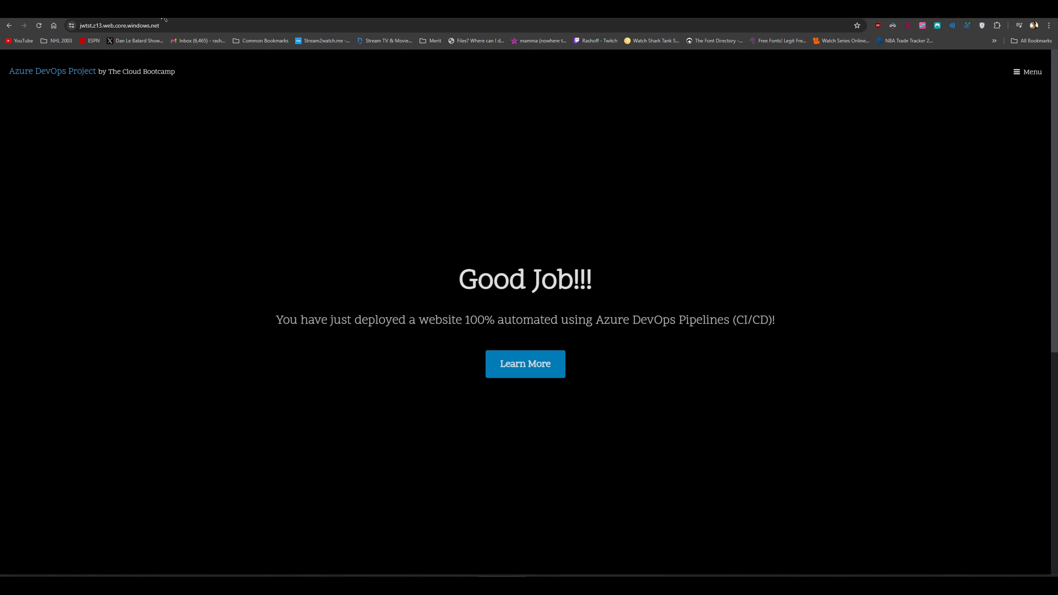